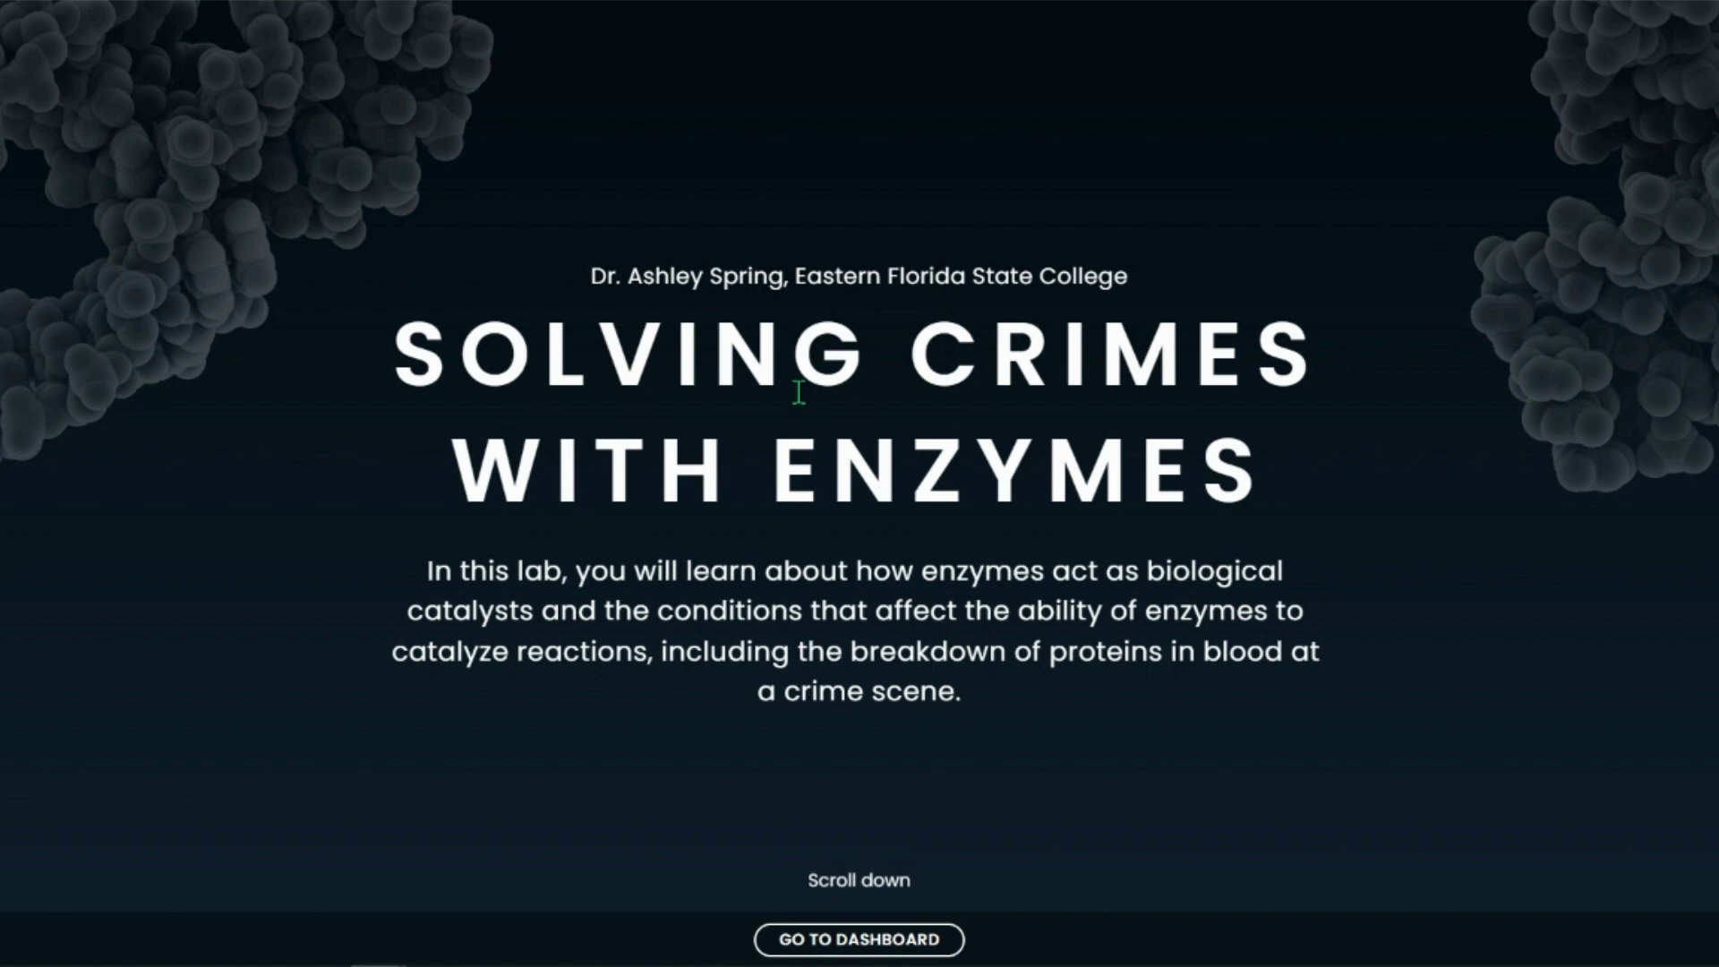
- Scroll the story opening past the crime-scene tape to the 3-D restaurant kitchen
{"action": "scroll", "coordinate": [798, 392], "scroll_direction": "down", "scroll_amount": 2}
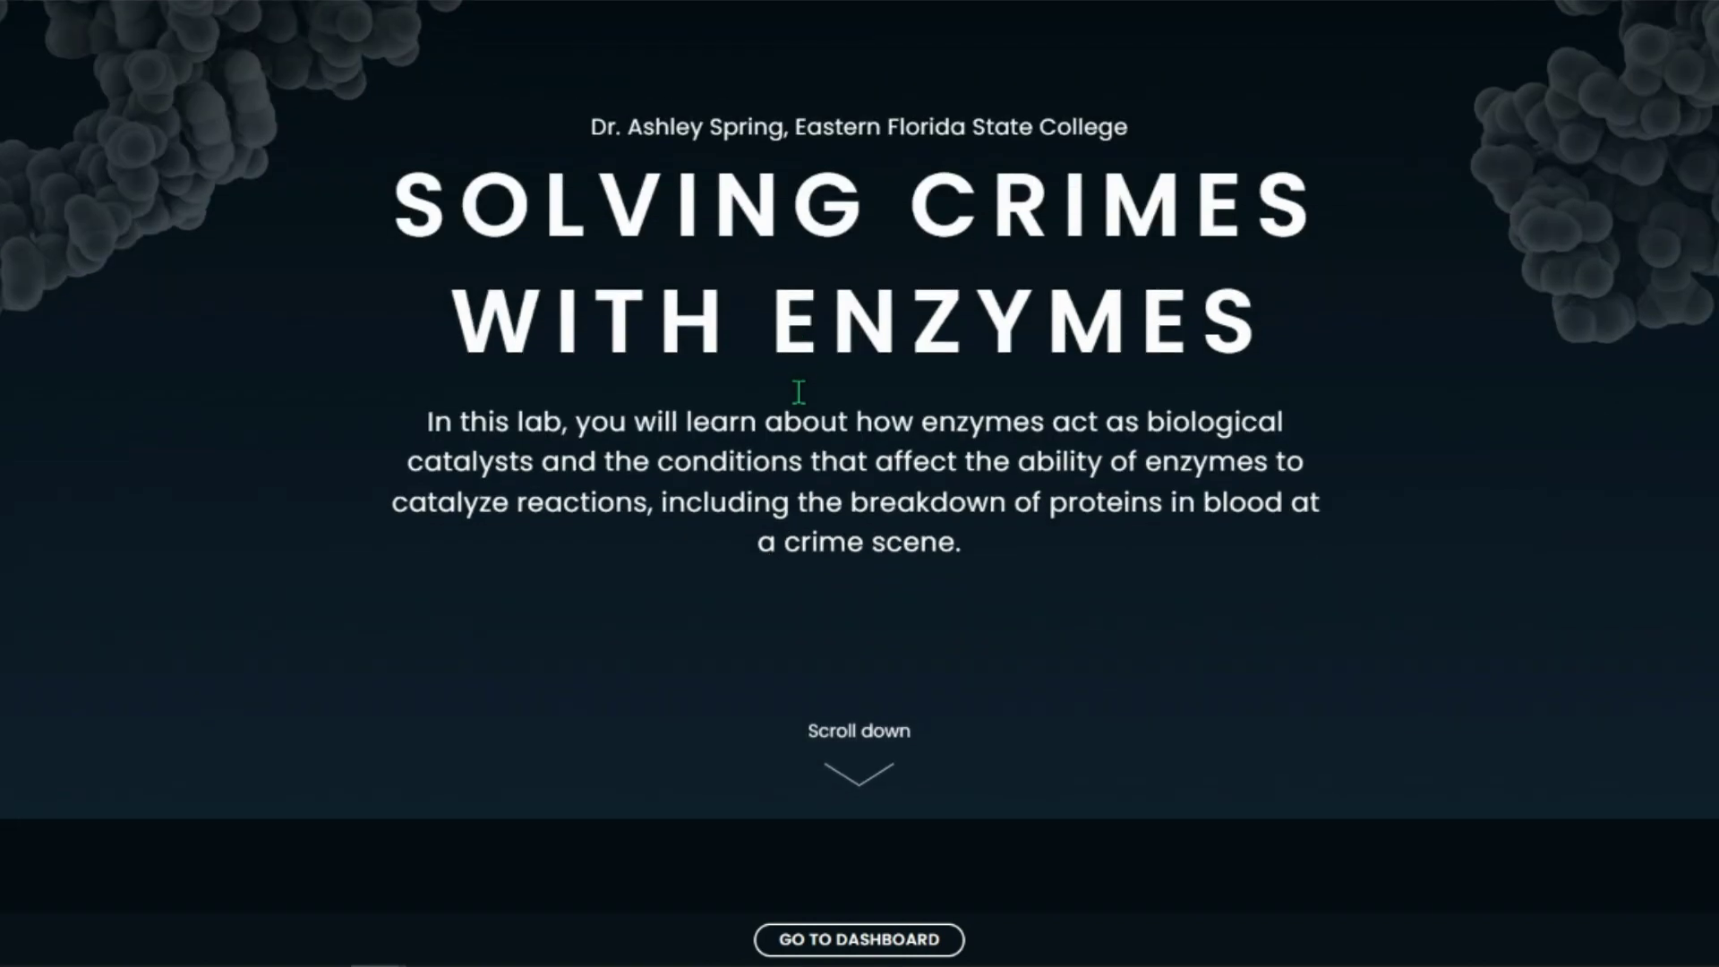
{"action": "scroll", "coordinate": [798, 392], "scroll_direction": "down", "scroll_amount": 3}
{"action": "scroll", "coordinate": [797, 392], "scroll_direction": "down", "scroll_amount": 5}
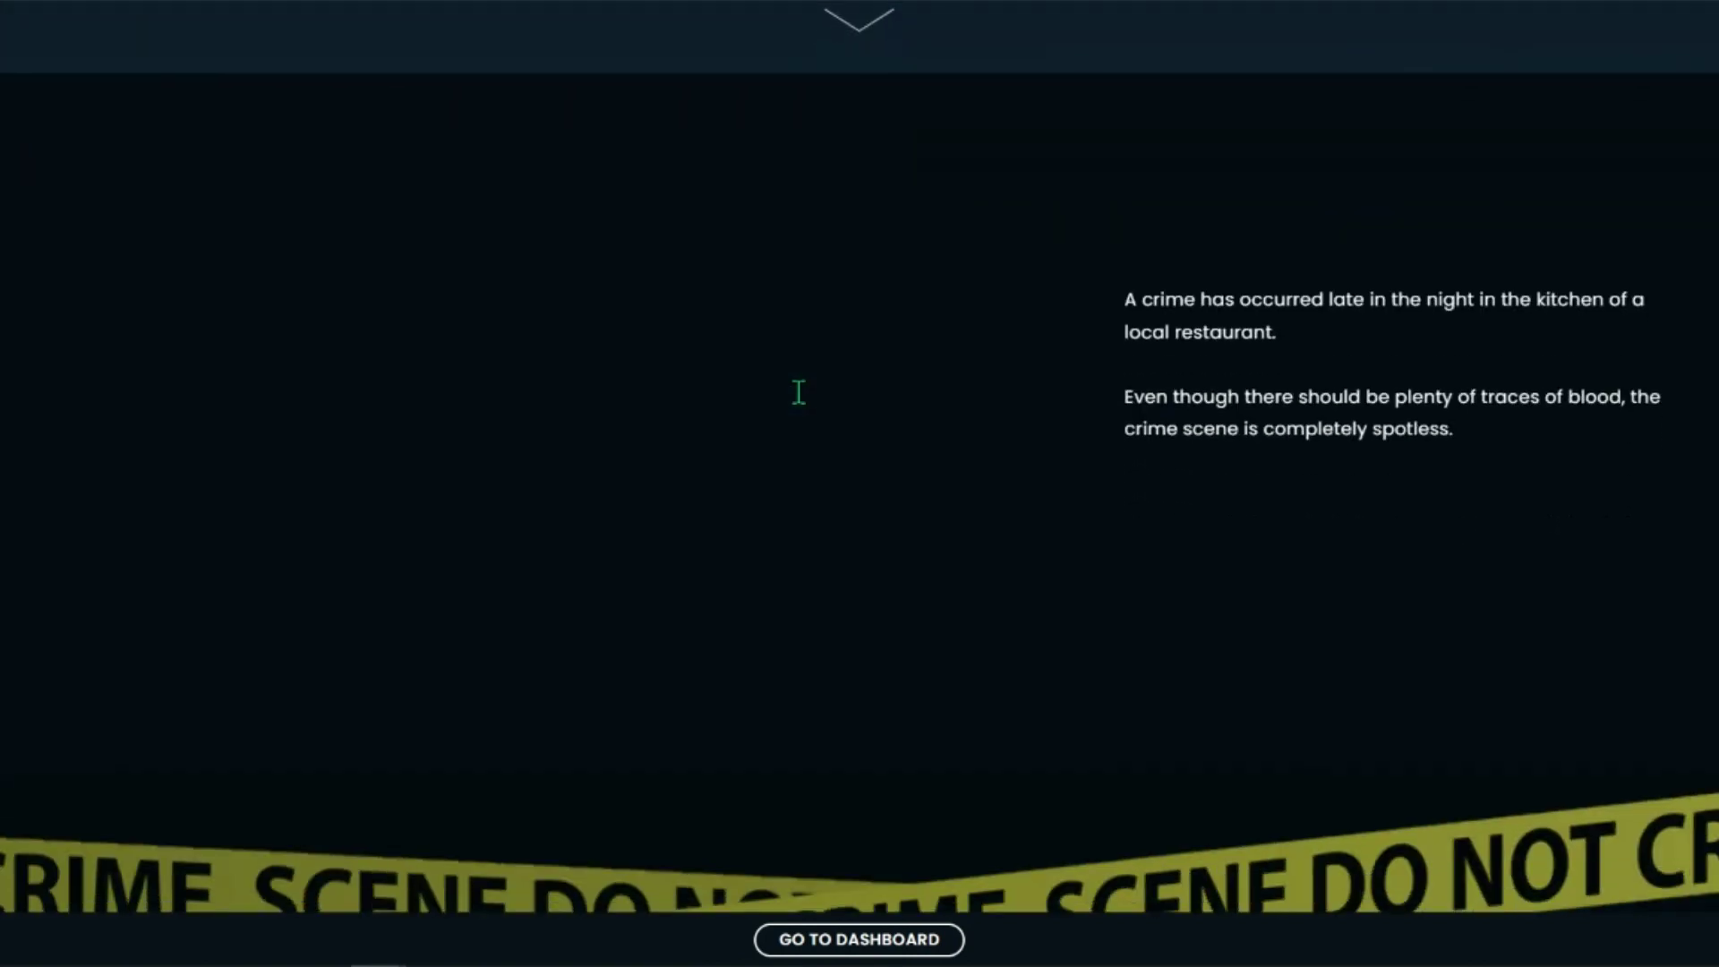
{"action": "scroll", "coordinate": [797, 393], "scroll_direction": "down", "scroll_amount": 3}
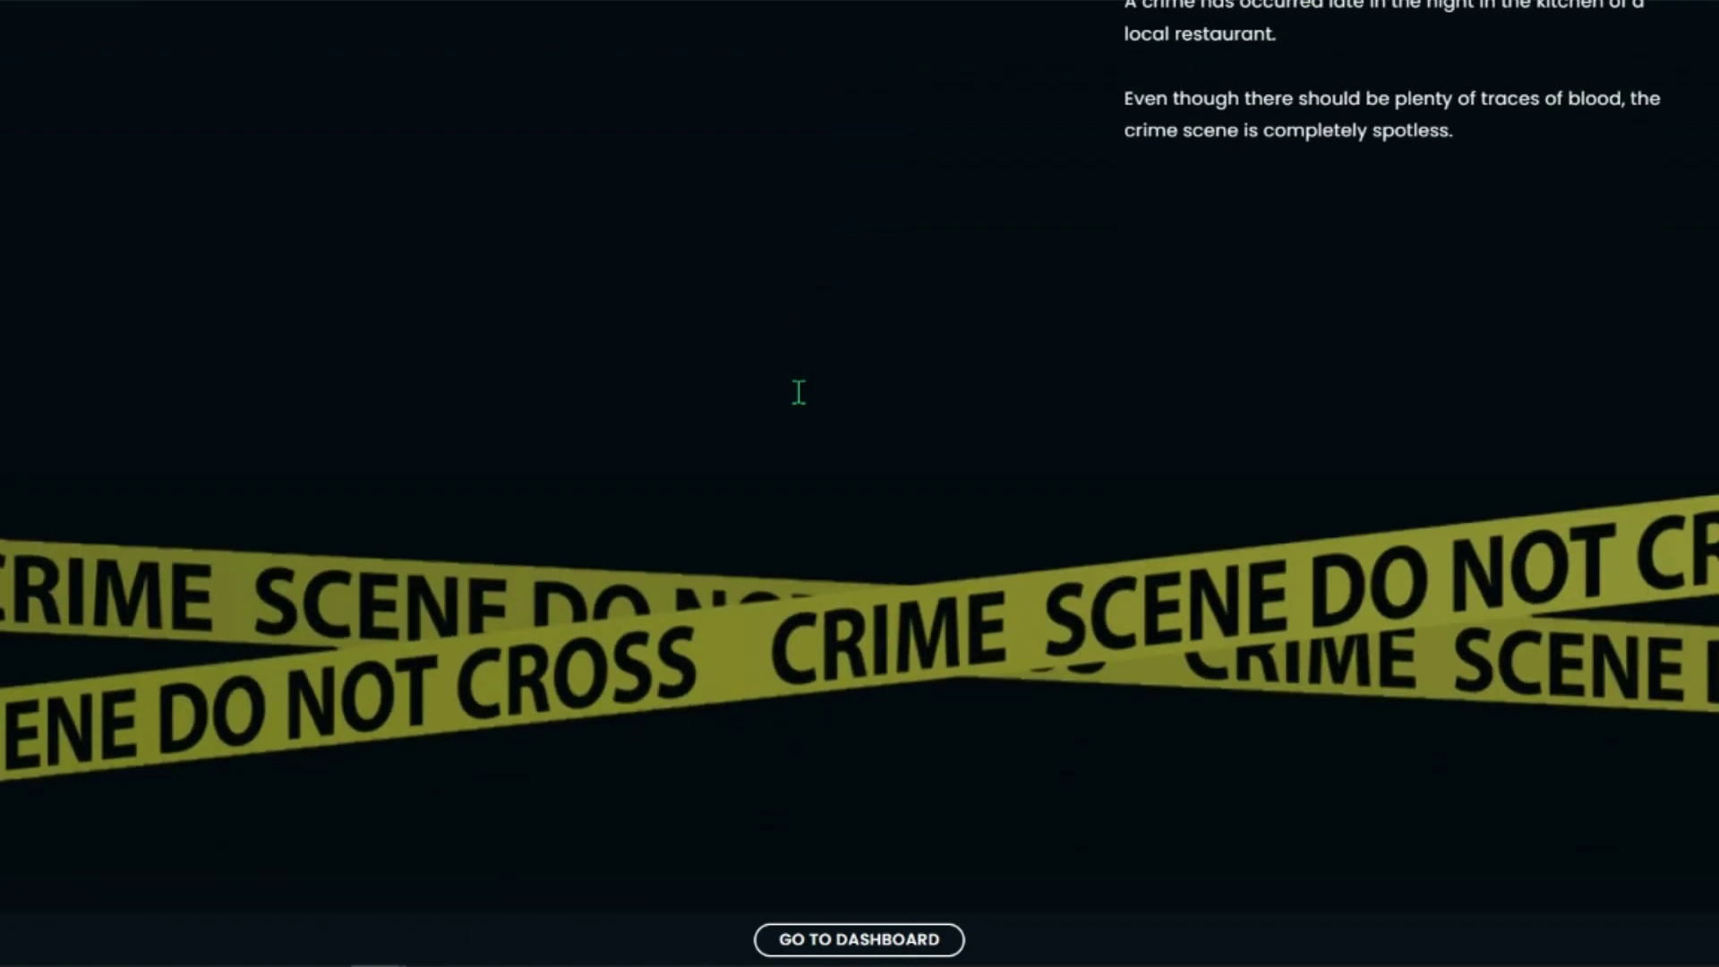
{"action": "scroll", "coordinate": [797, 392], "scroll_direction": "down", "scroll_amount": 8}
{"action": "scroll", "coordinate": [798, 392], "scroll_direction": "down", "scroll_amount": 6}
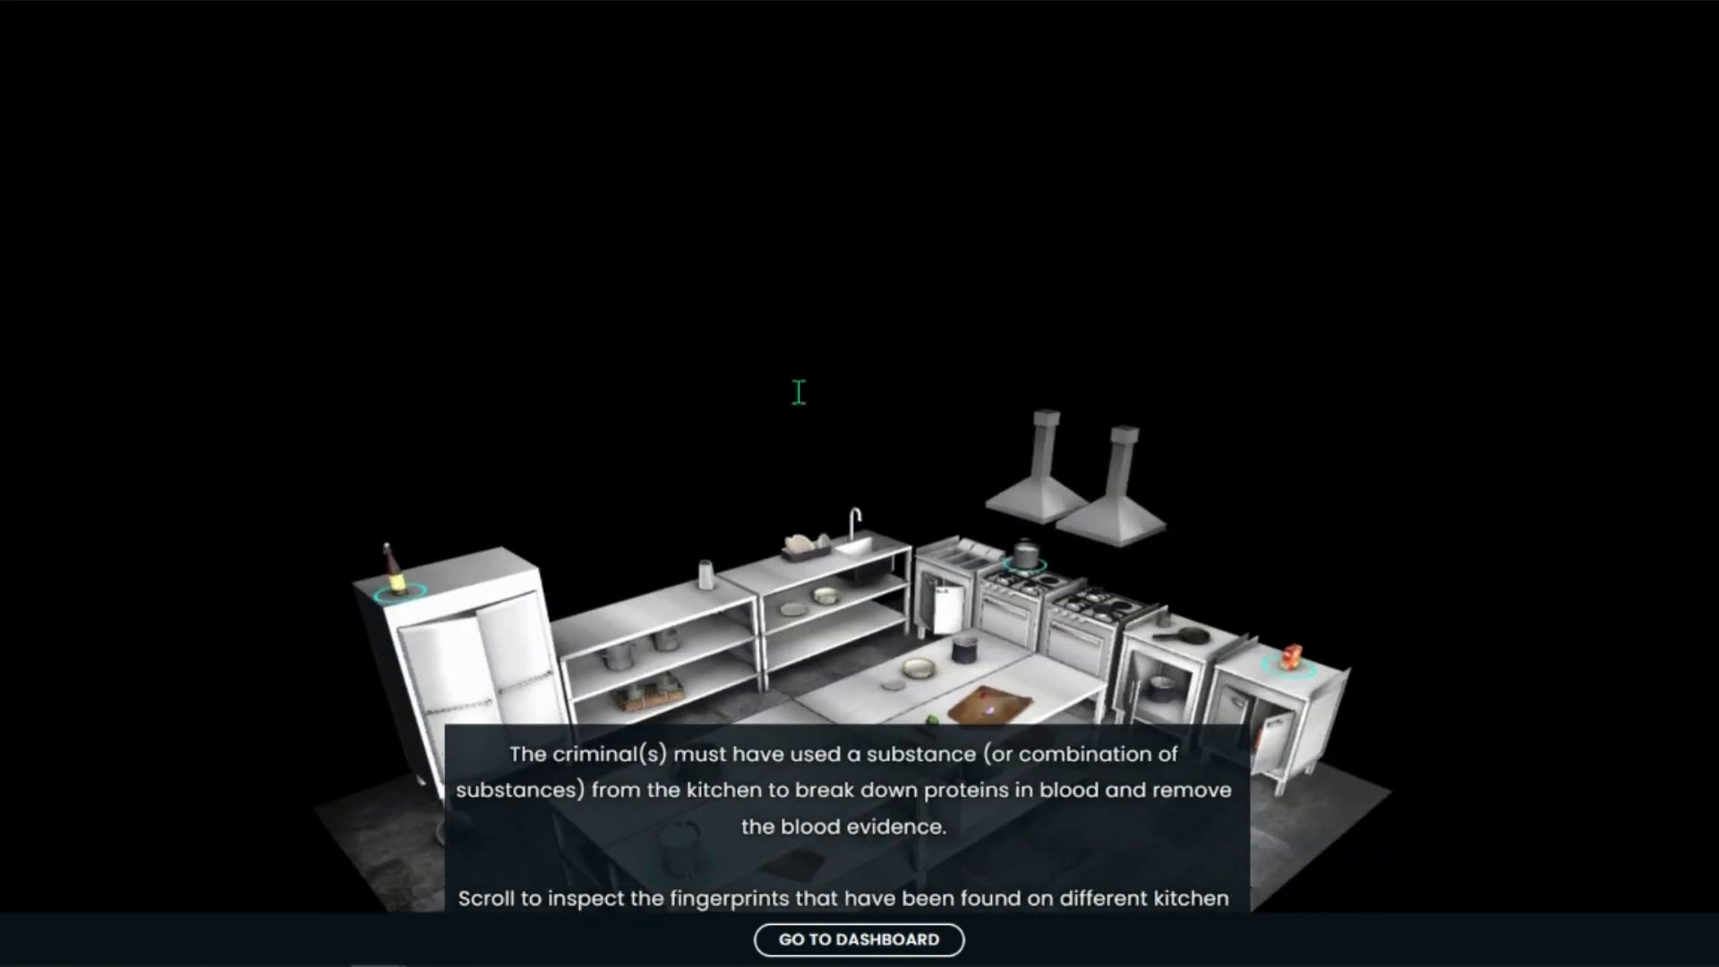
- Scroll past the suspects' fingerprint panels and the chef-as-prime-suspect reveal to Your Task
{"action": "scroll", "coordinate": [798, 392], "scroll_direction": "down", "scroll_amount": 3}
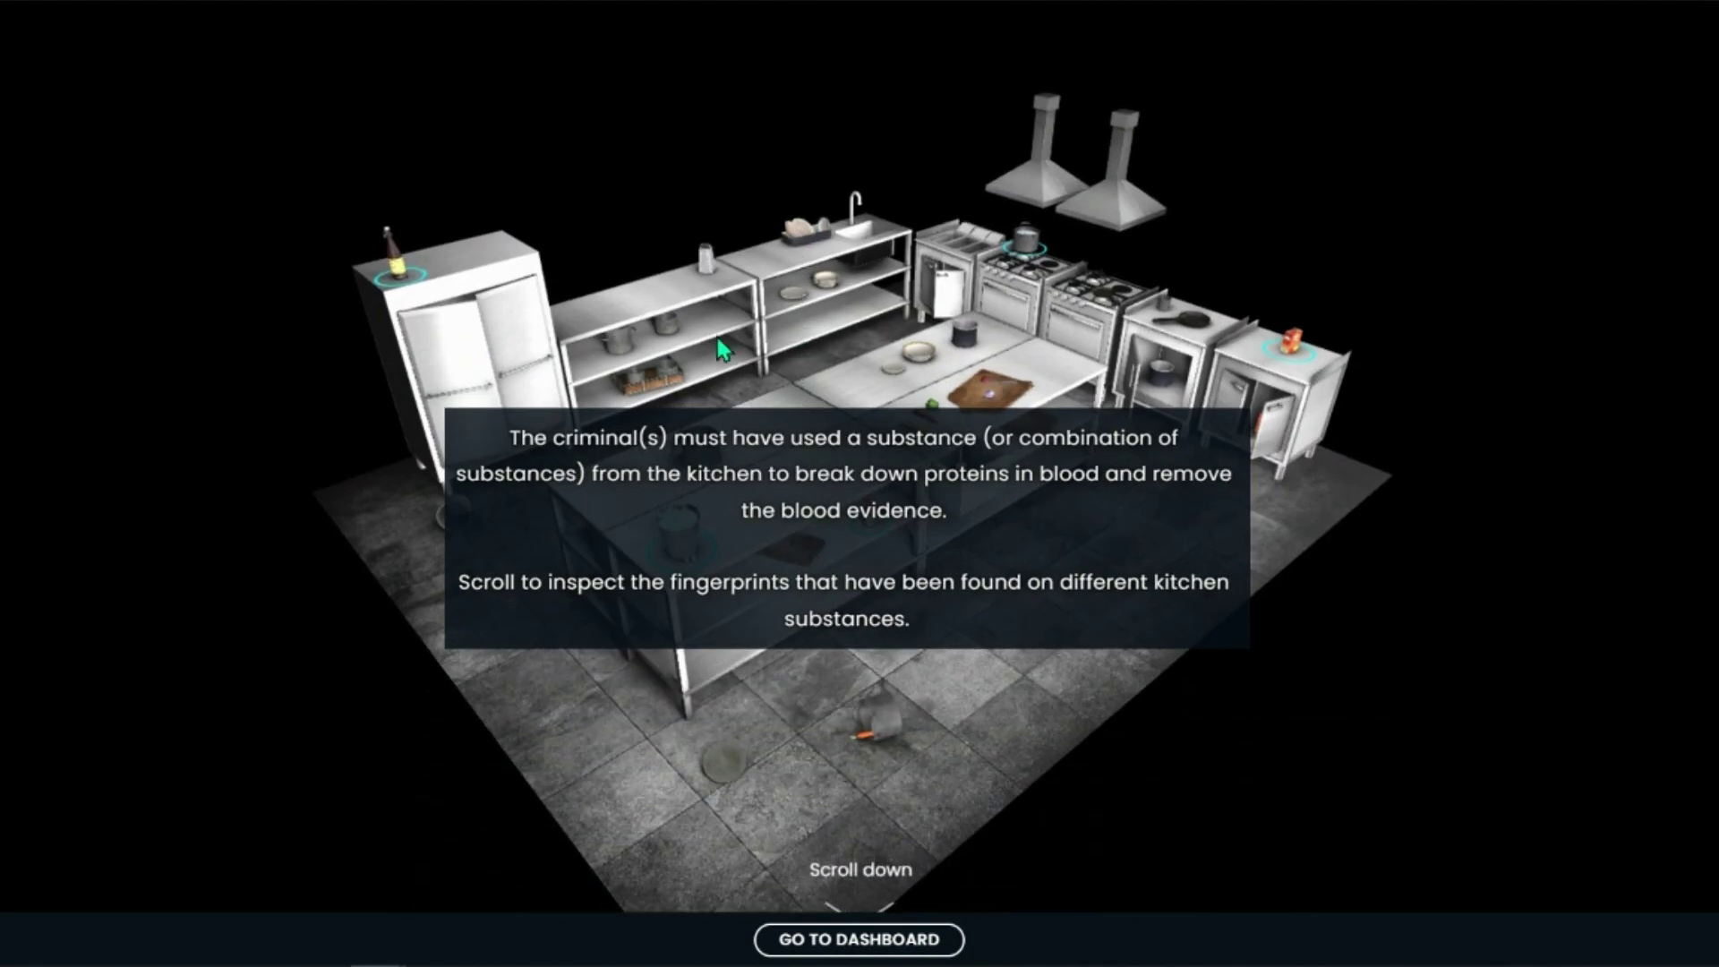
{"action": "scroll", "coordinate": [717, 336], "scroll_direction": "down", "scroll_amount": 10}
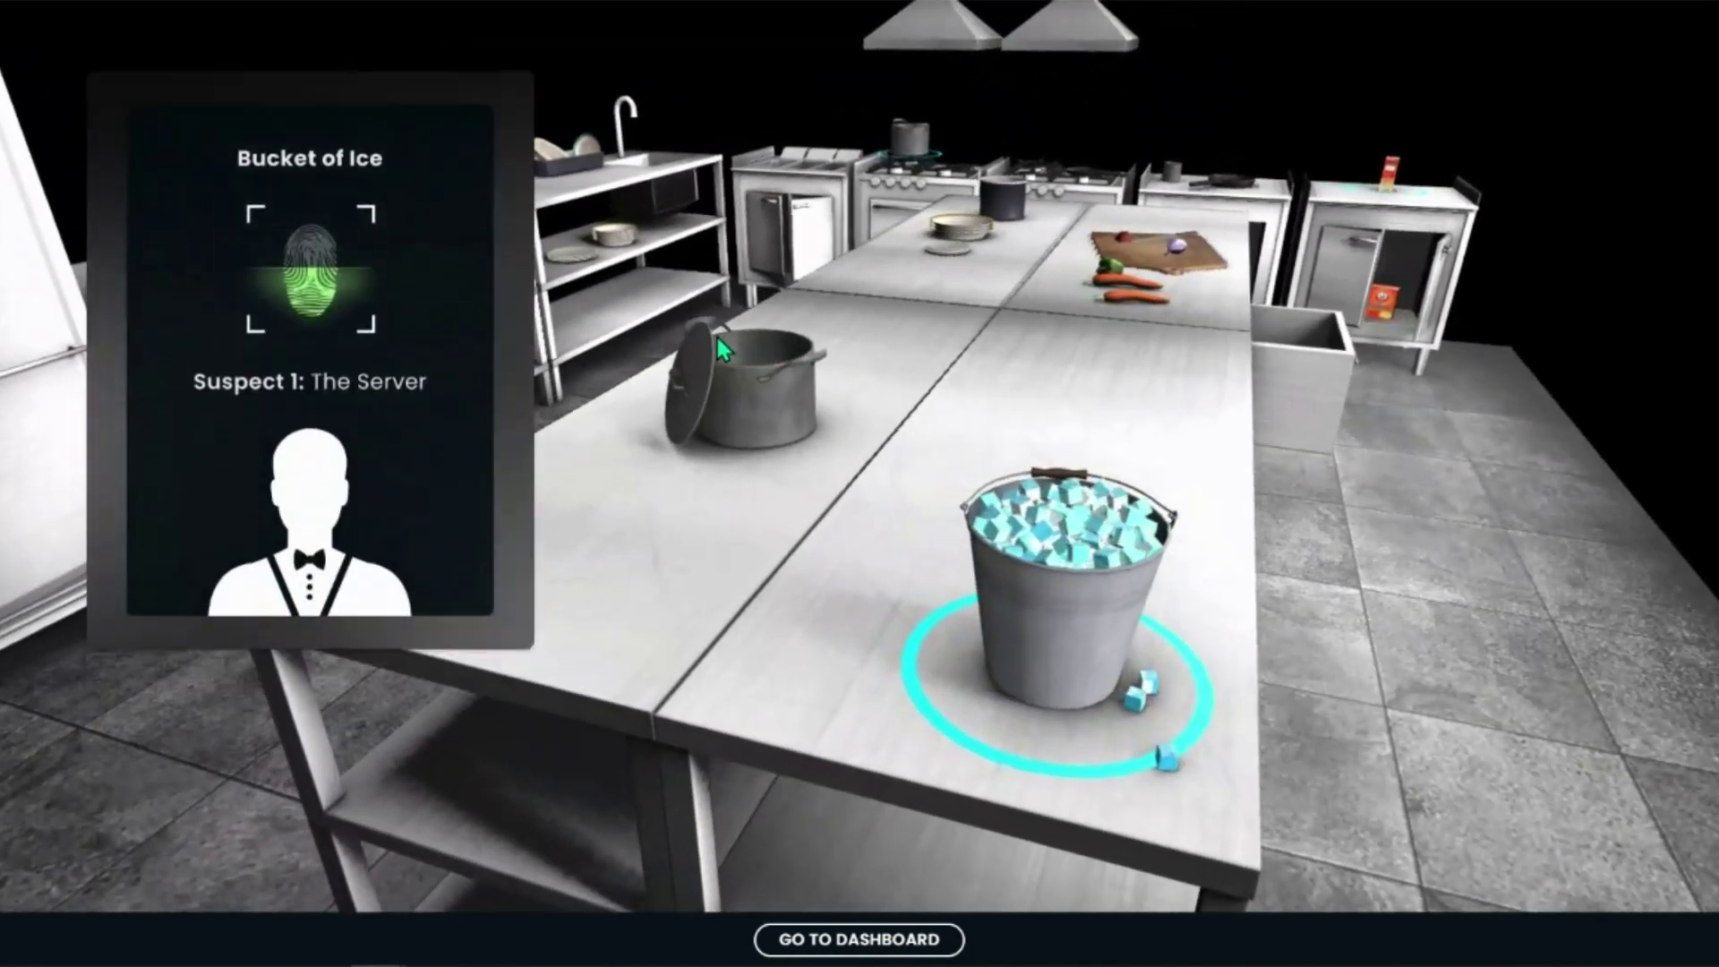
{"action": "scroll", "coordinate": [716, 335], "scroll_direction": "down", "scroll_amount": 10}
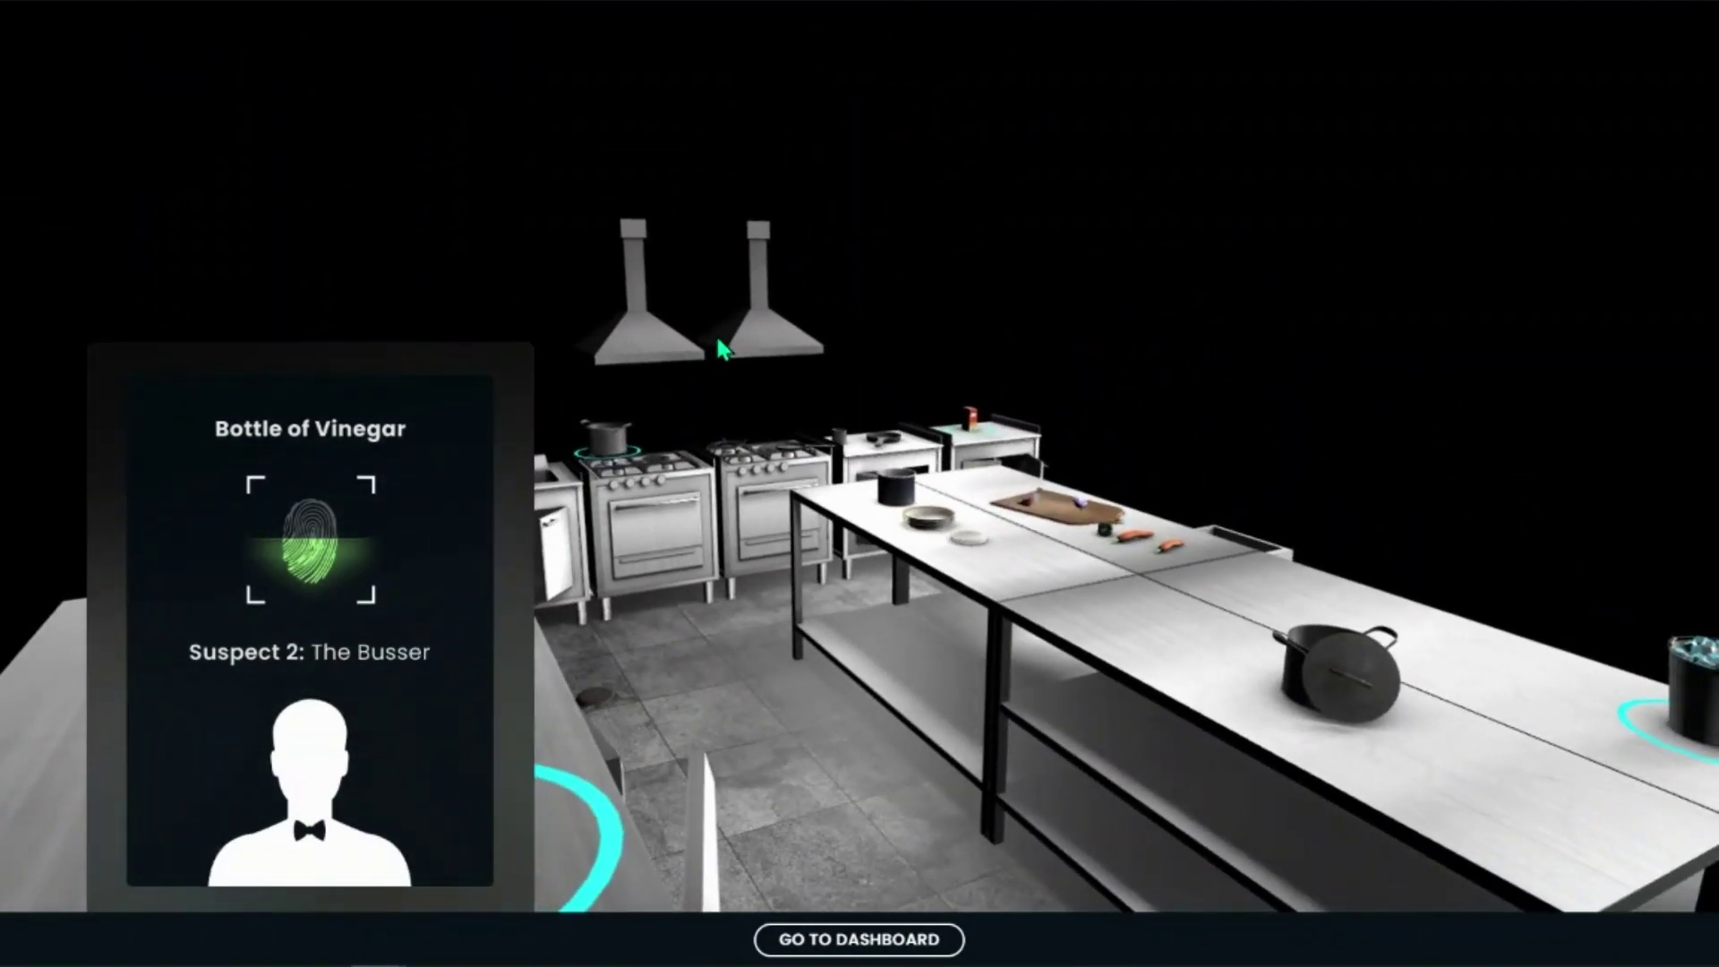
{"action": "scroll", "coordinate": [723, 349], "scroll_direction": "down", "scroll_amount": 8}
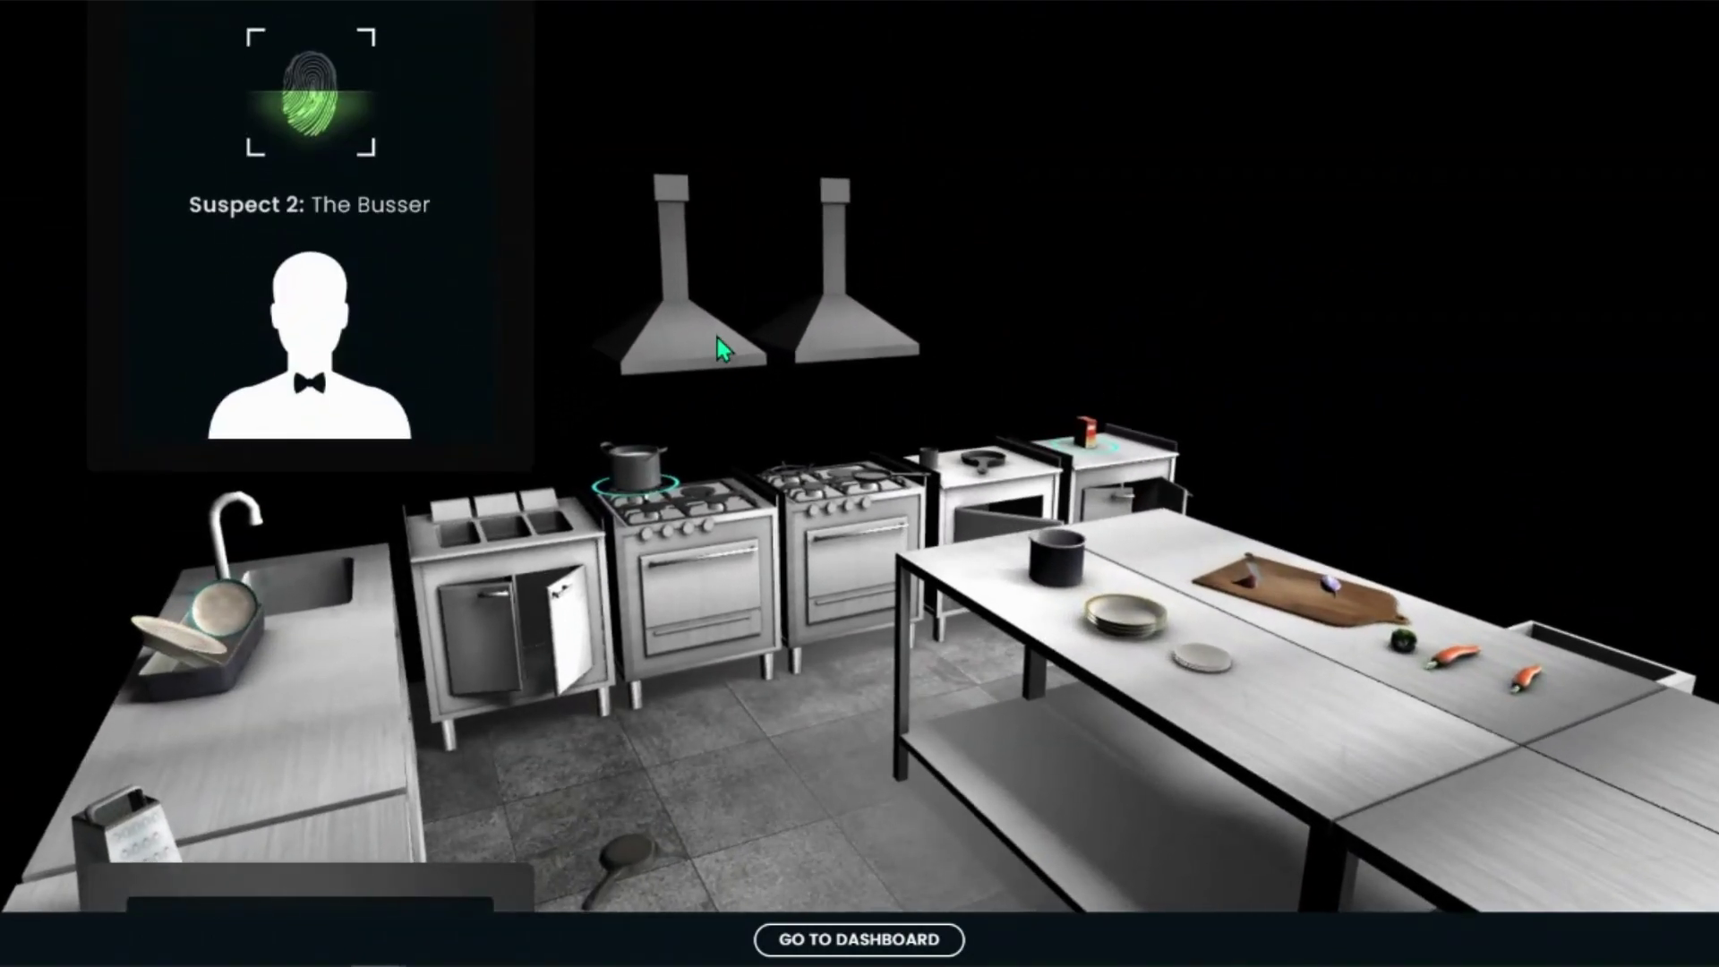
{"action": "scroll", "coordinate": [717, 336], "scroll_direction": "down", "scroll_amount": 10}
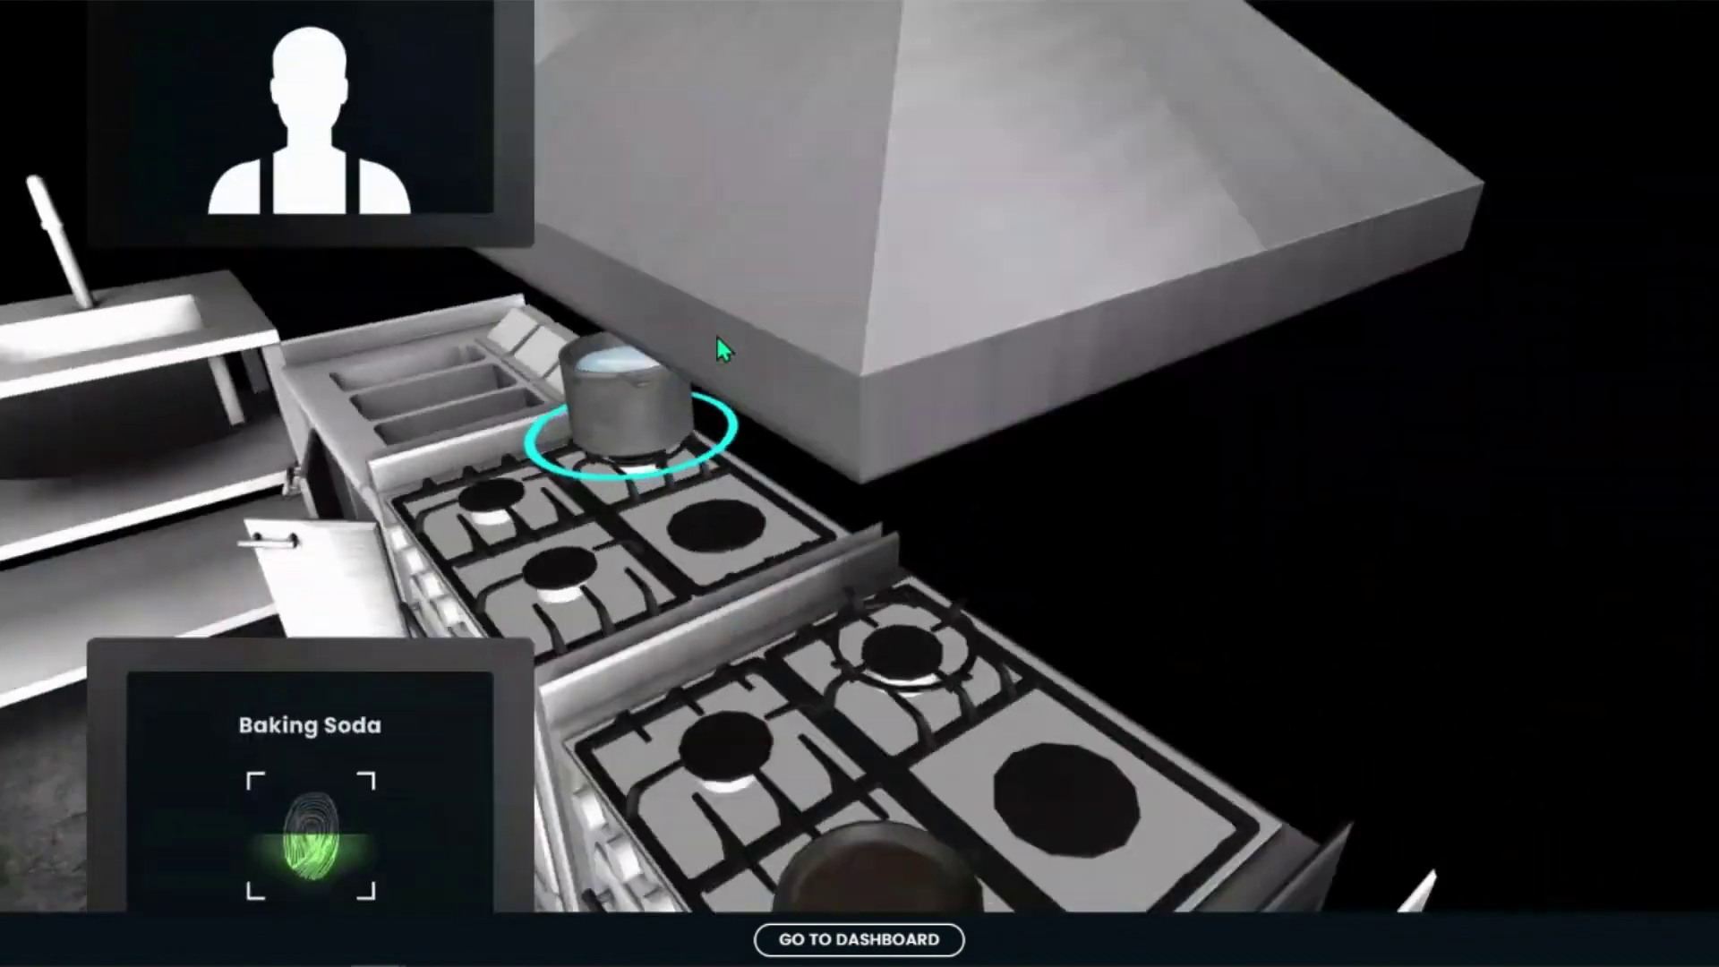
{"action": "scroll", "coordinate": [717, 340], "scroll_direction": "down", "scroll_amount": 8}
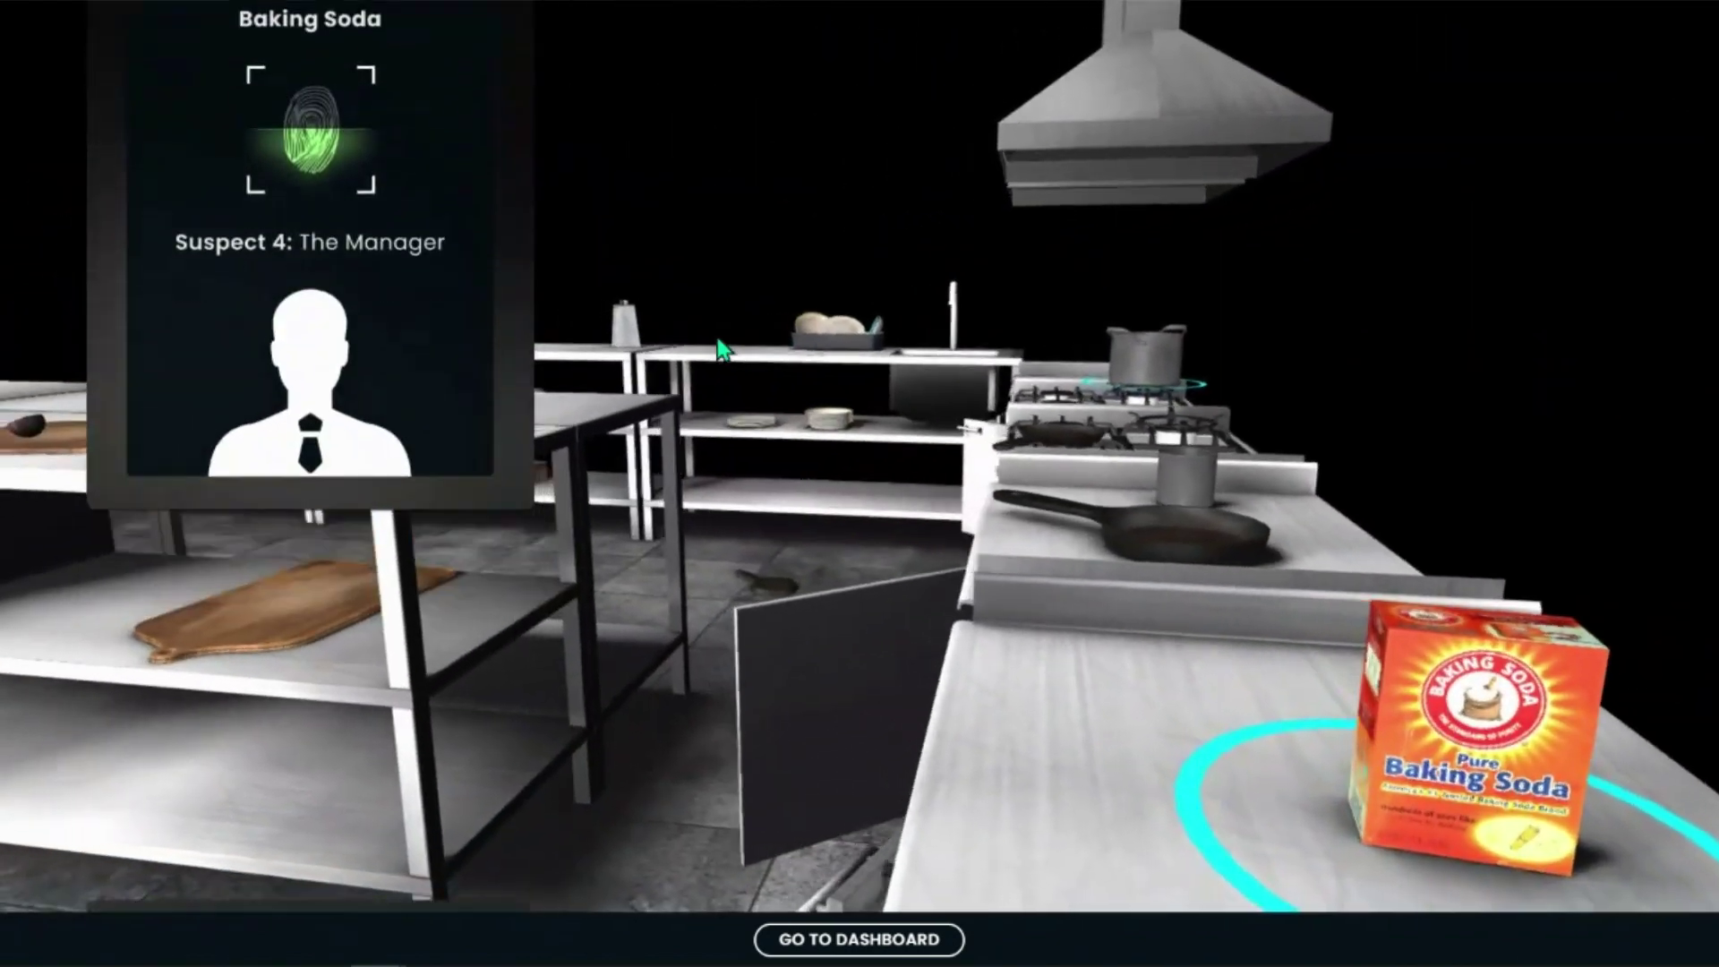
{"action": "scroll", "coordinate": [720, 348], "scroll_direction": "down", "scroll_amount": 10}
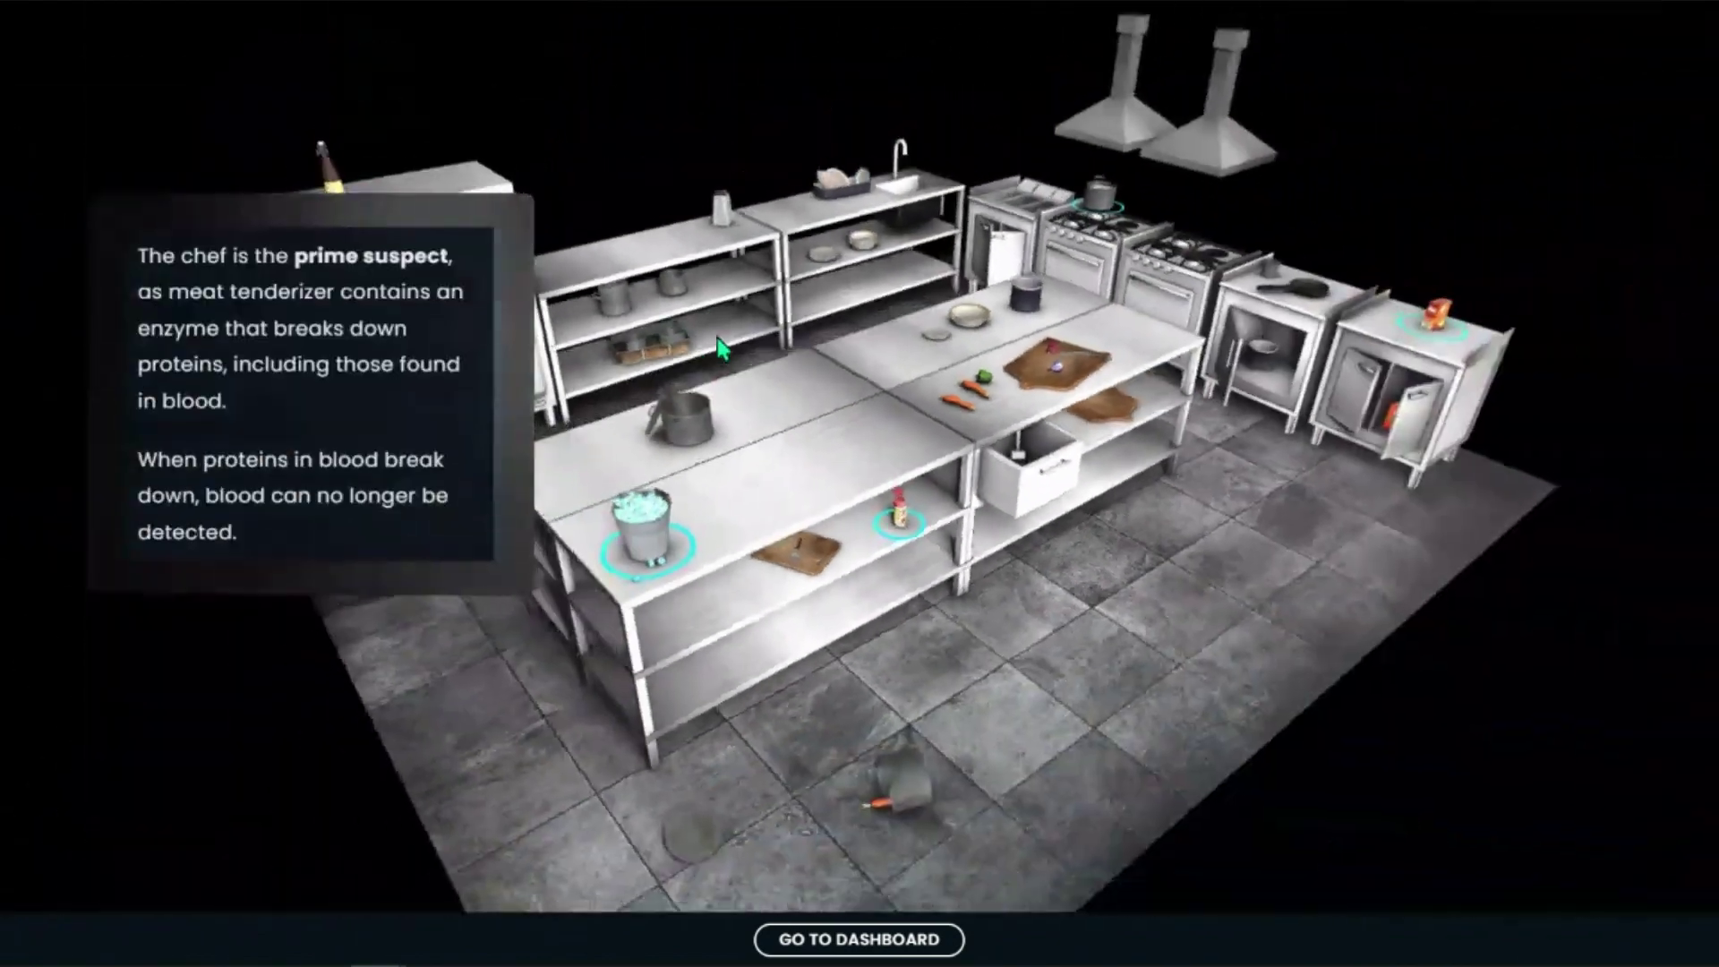
{"action": "scroll", "coordinate": [717, 337], "scroll_direction": "down", "scroll_amount": 10}
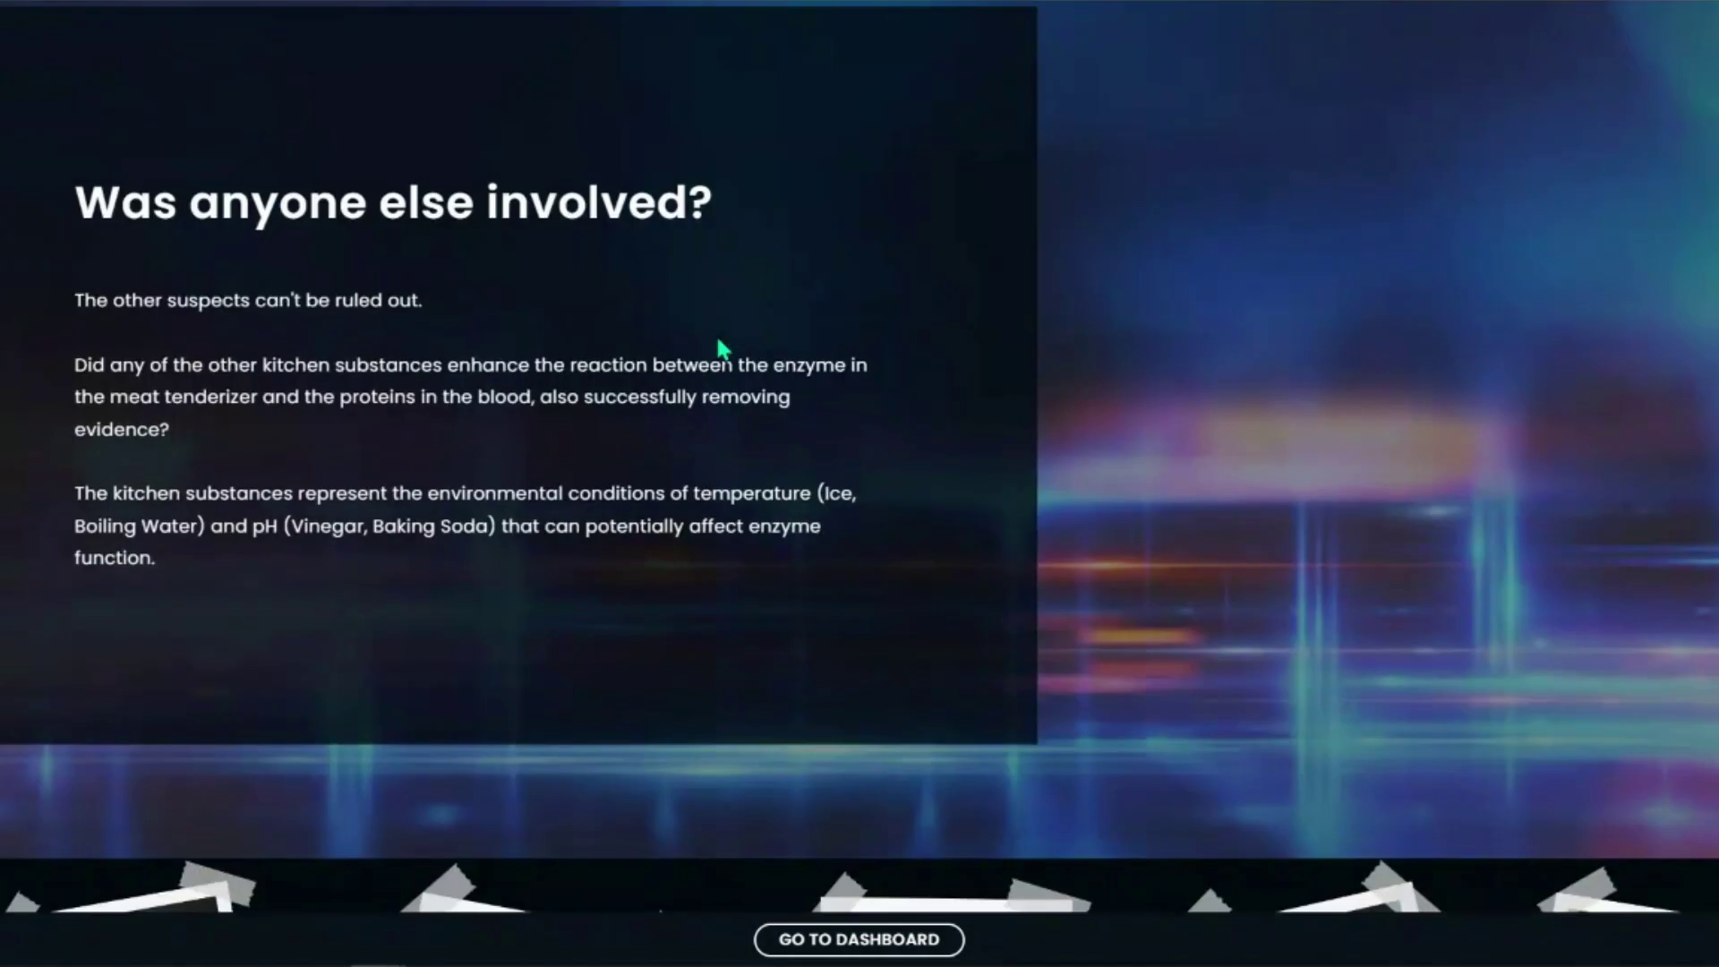
{"action": "scroll", "coordinate": [724, 349], "scroll_direction": "down", "scroll_amount": 5}
{"action": "scroll", "coordinate": [723, 349], "scroll_direction": "down", "scroll_amount": 5}
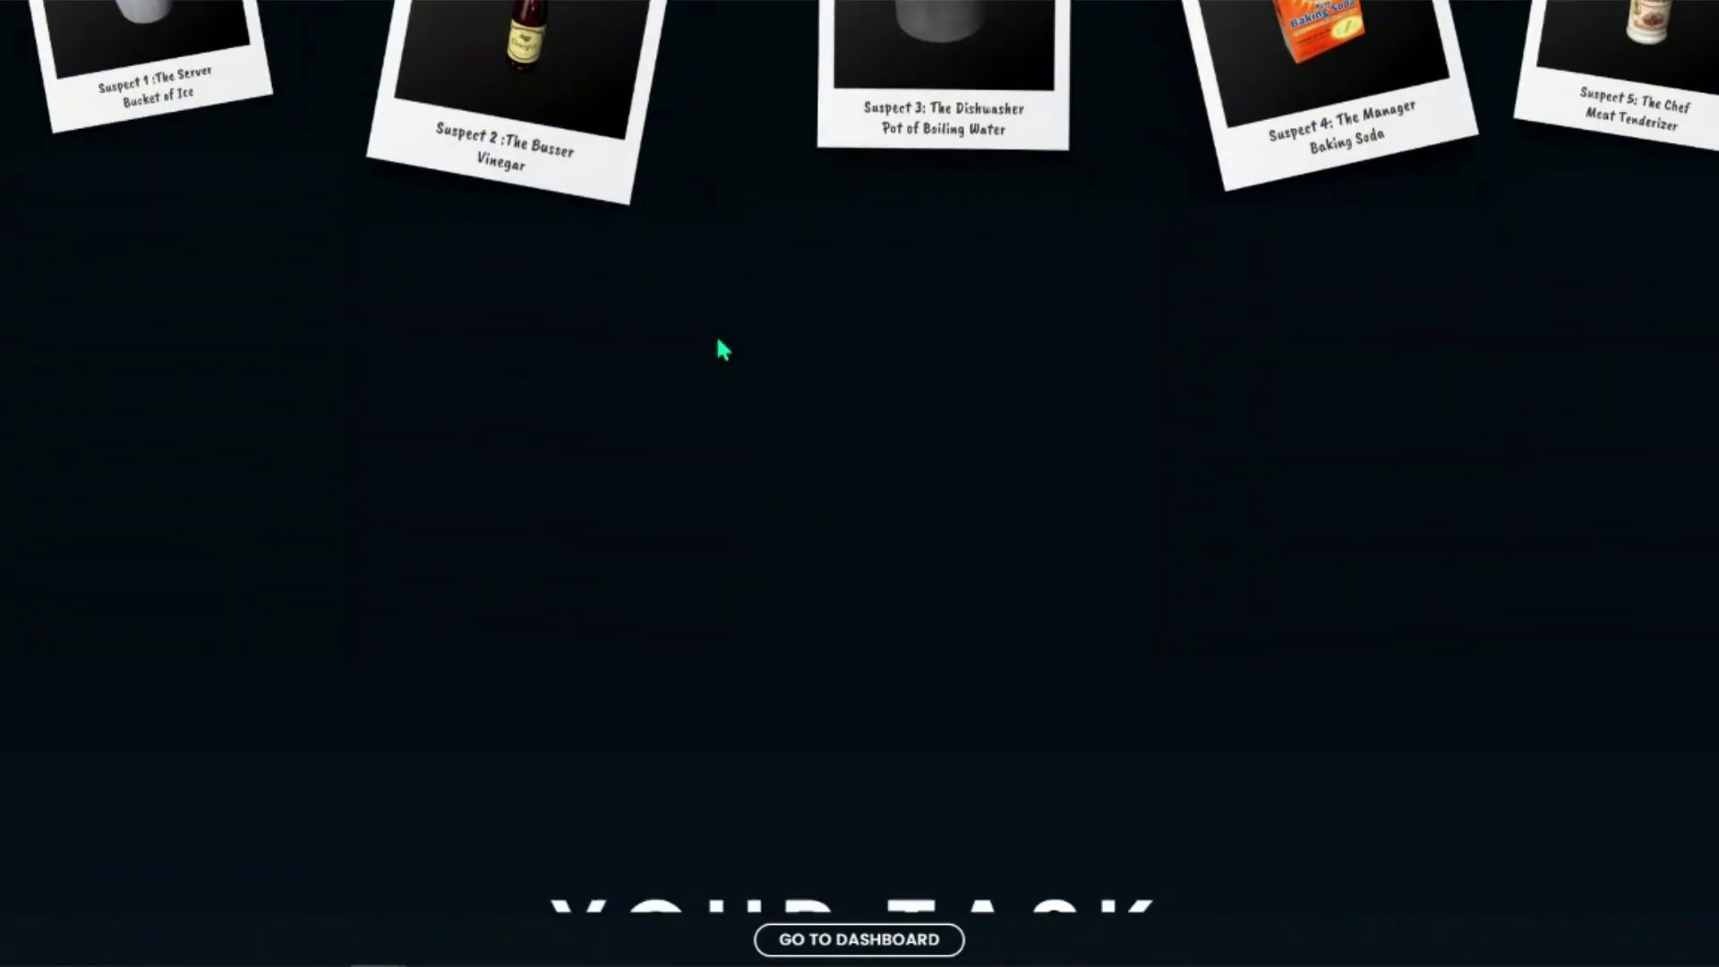
{"action": "scroll", "coordinate": [721, 347], "scroll_direction": "down", "scroll_amount": 5}
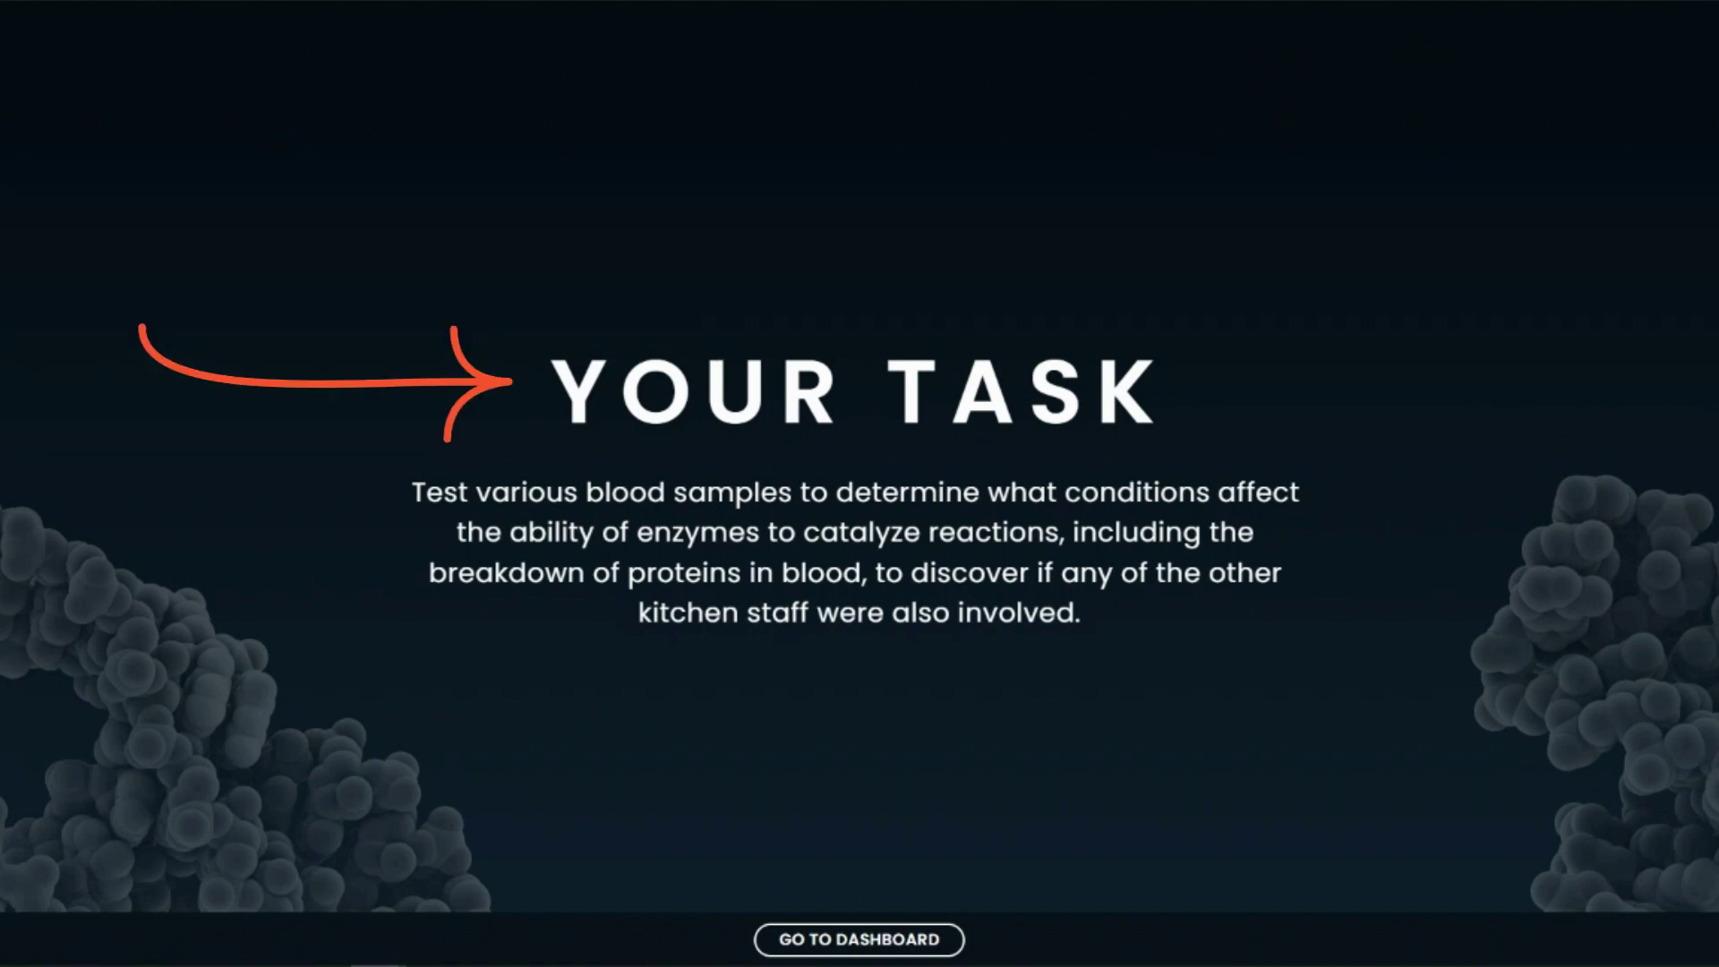
- Go to the lesson dashboard and start the Introduction module
{"action": "left_click", "coordinate": [818, 952]}
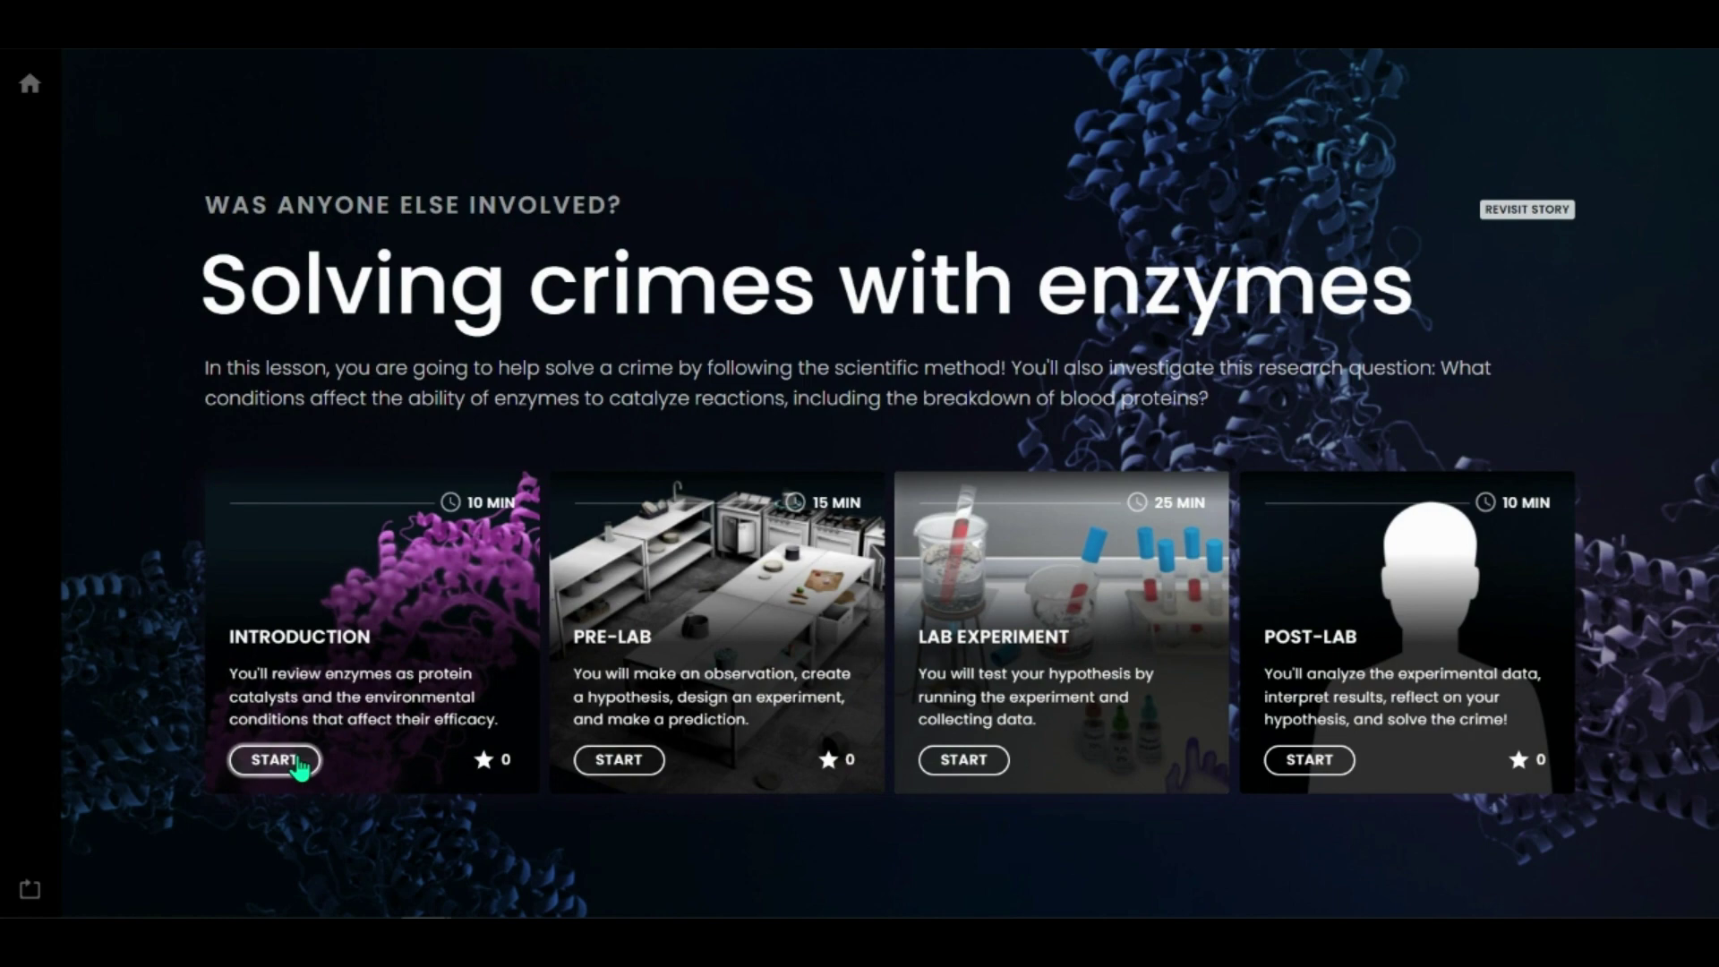
{"action": "left_click", "coordinate": [240, 796]}
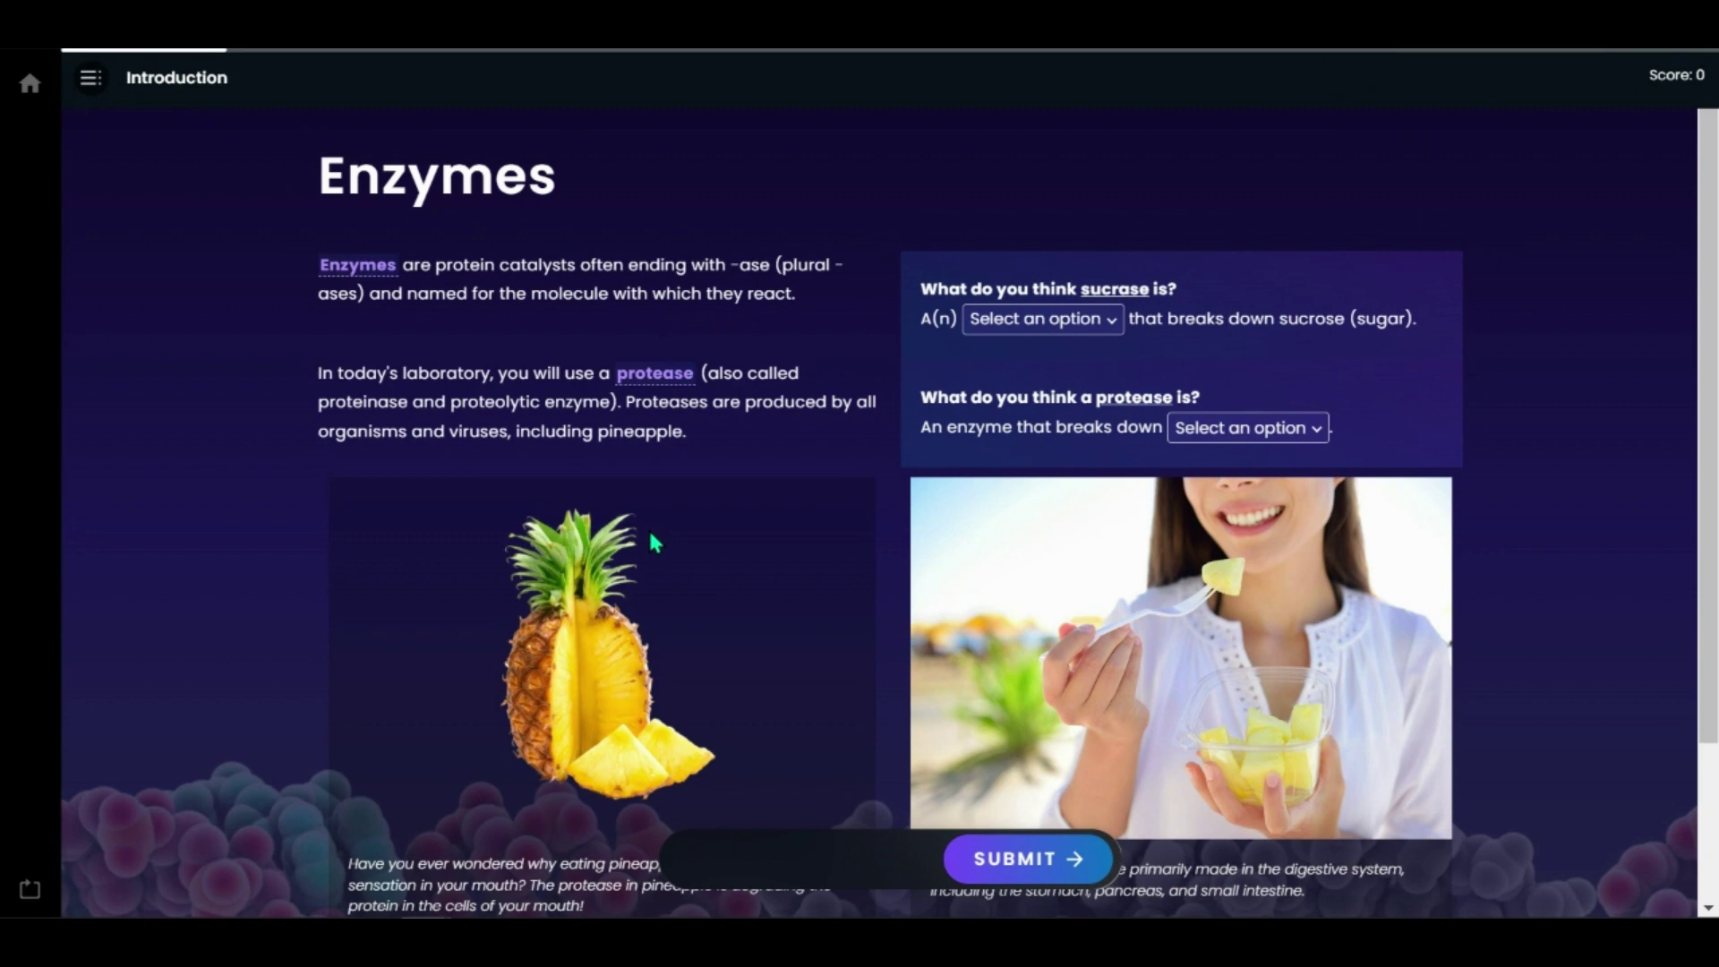
- Answer the sucrase blank with disease and the protease blank with proteins, and submit
{"action": "scroll", "coordinate": [577, 594], "scroll_direction": "down", "scroll_amount": 2}
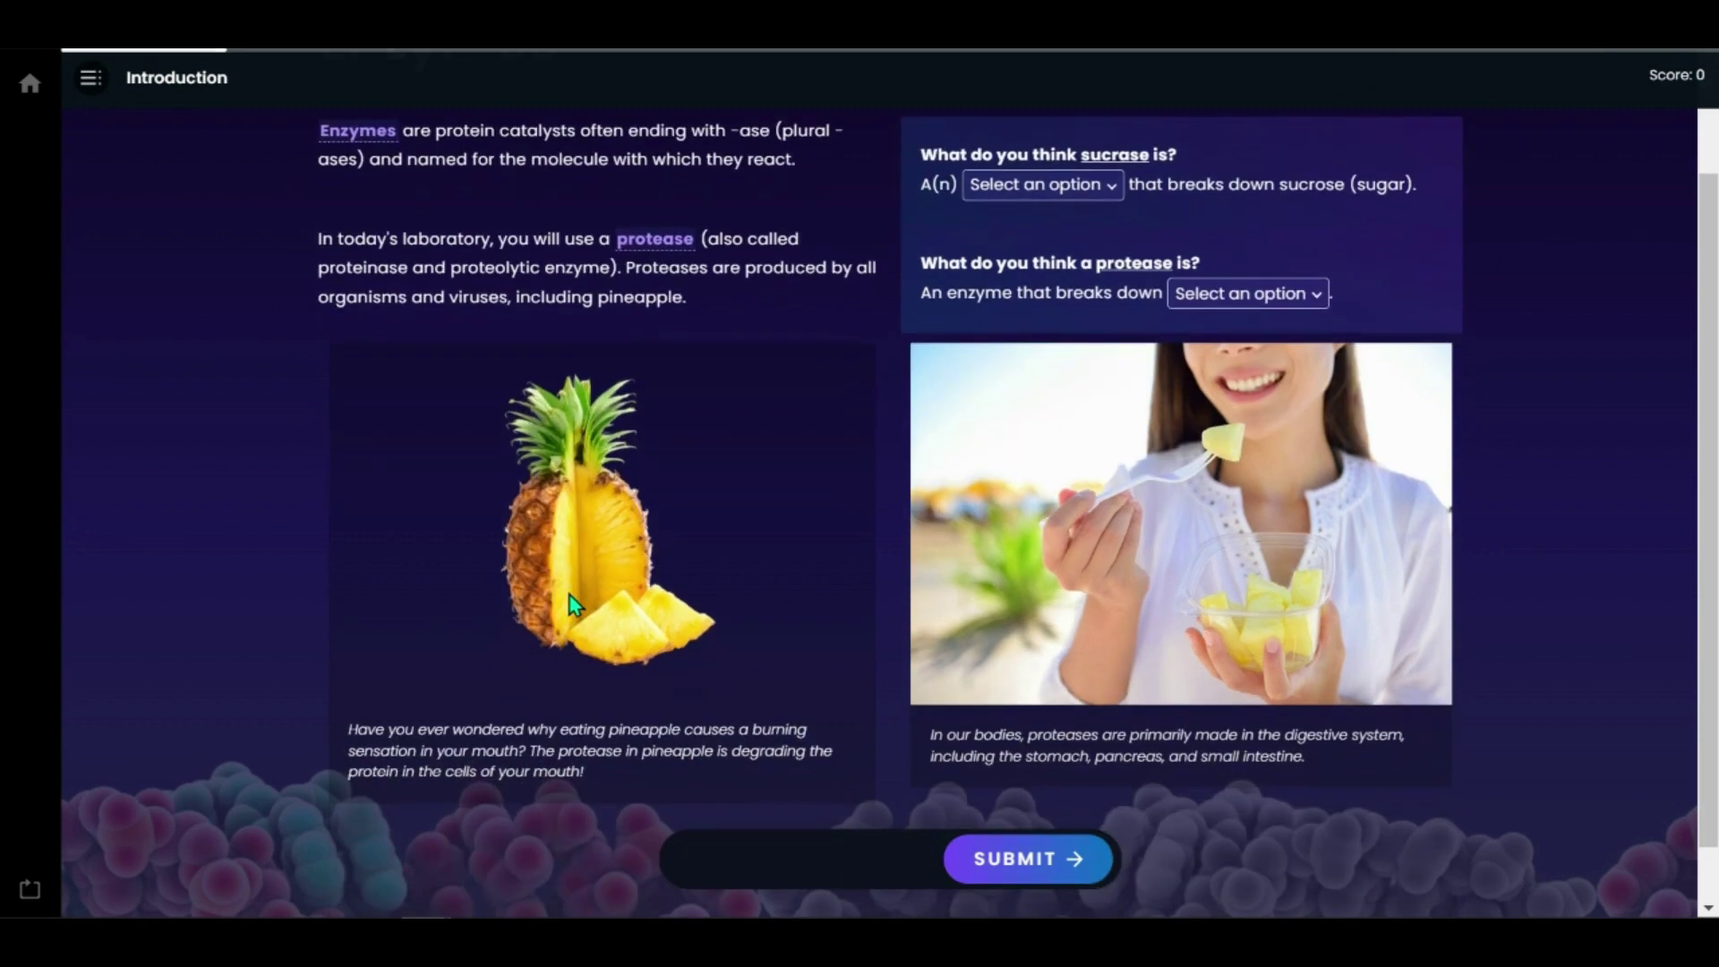
{"action": "left_click", "coordinate": [1023, 186]}
{"action": "left_click", "coordinate": [1023, 269]}
{"action": "left_click", "coordinate": [1231, 296]}
{"action": "left_click", "coordinate": [1197, 395]}
{"action": "left_click", "coordinate": [1028, 858]}
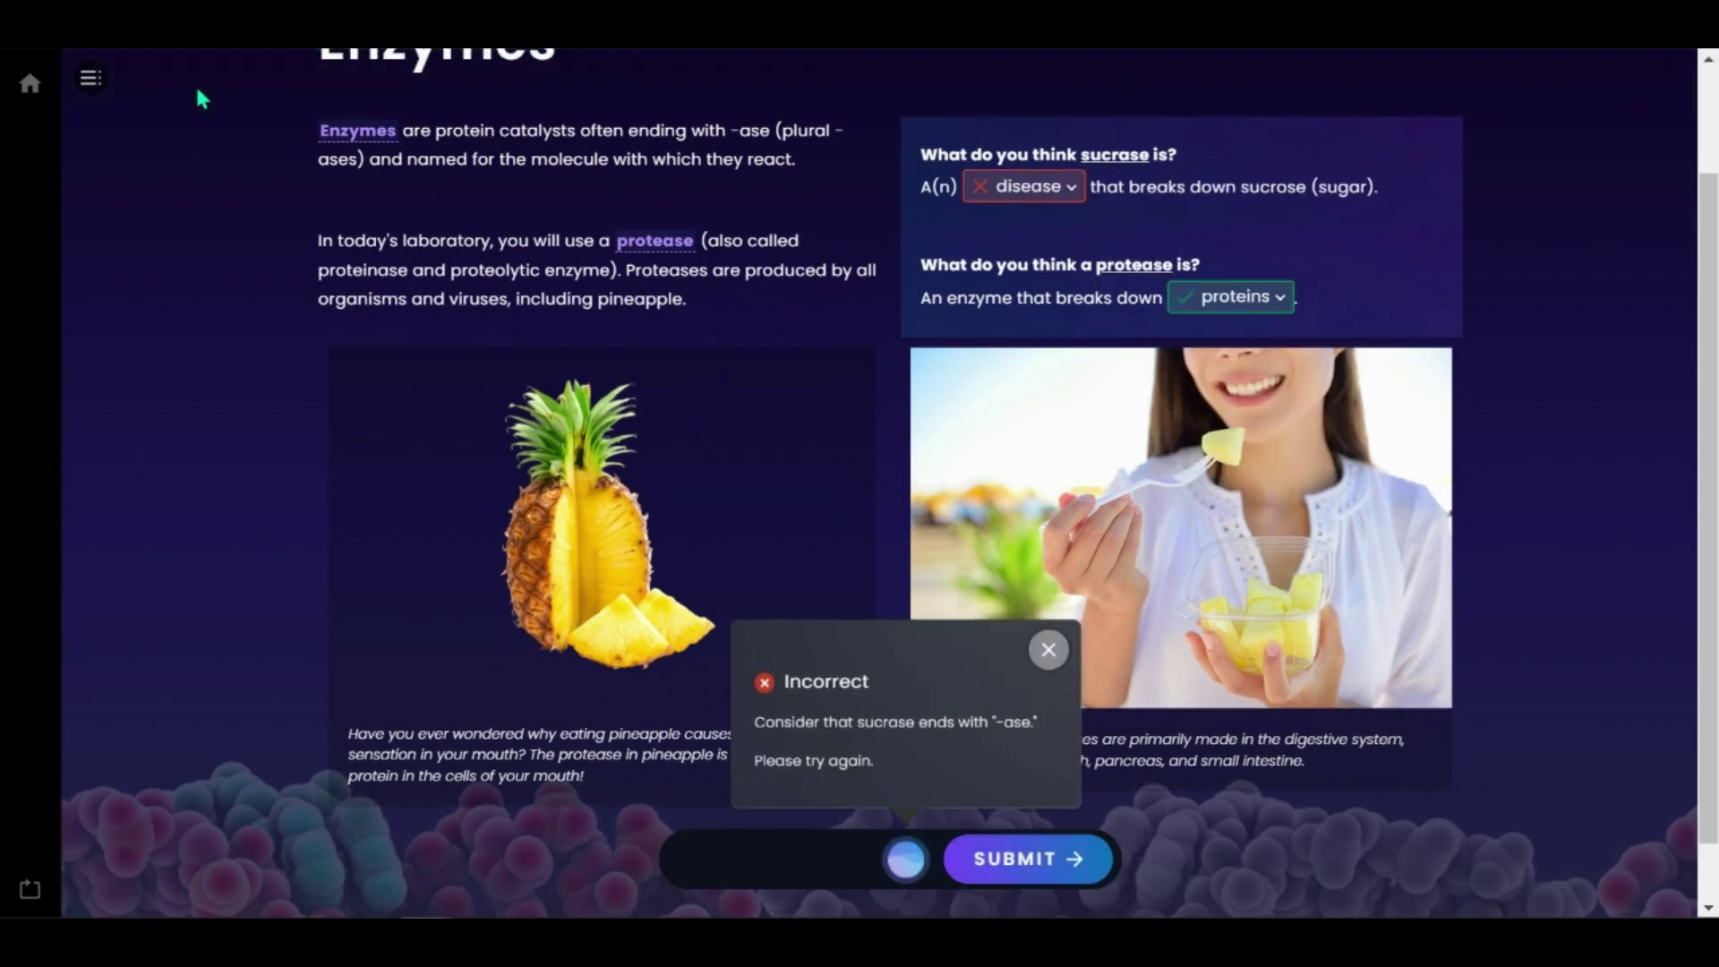
- Revise the answers to enzyme for sucrase and proteins for protease, and resubmit
{"action": "left_click", "coordinate": [1023, 185]}
{"action": "left_click", "coordinate": [1023, 219]}
{"action": "left_click", "coordinate": [1231, 295]}
{"action": "left_click", "coordinate": [1215, 370]}
{"action": "left_click", "coordinate": [1027, 859]}
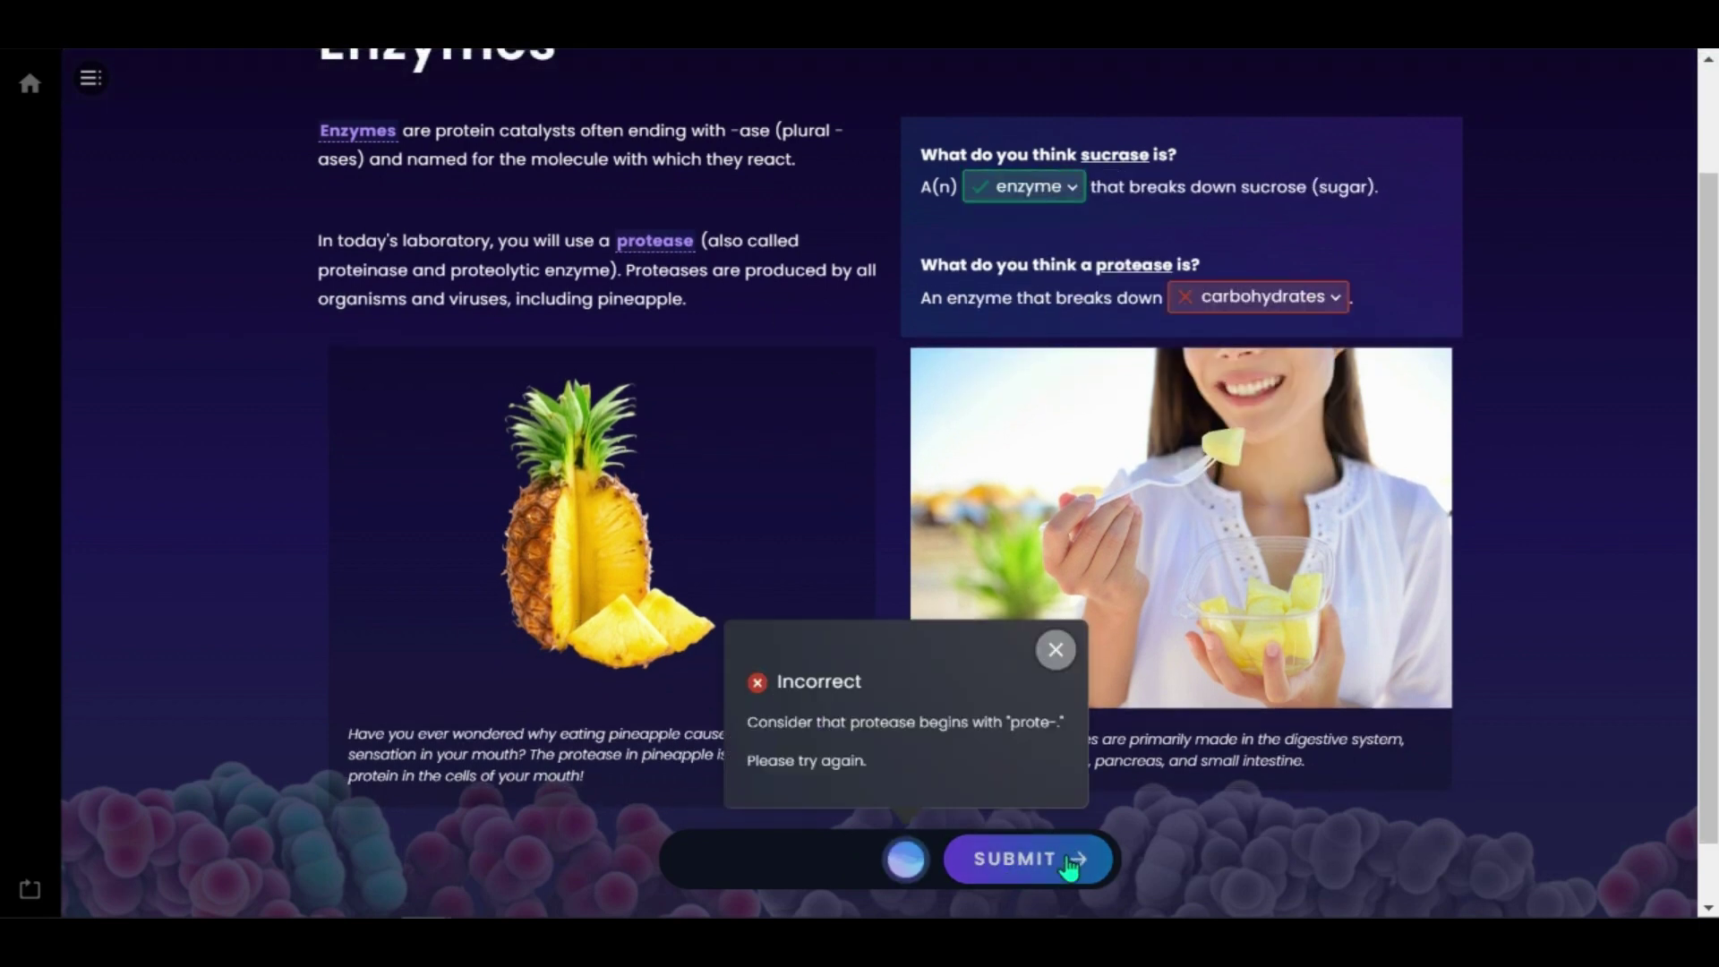
{"action": "left_click", "coordinate": [1231, 294]}
{"action": "left_click", "coordinate": [1200, 400]}
{"action": "left_click", "coordinate": [1036, 875]}
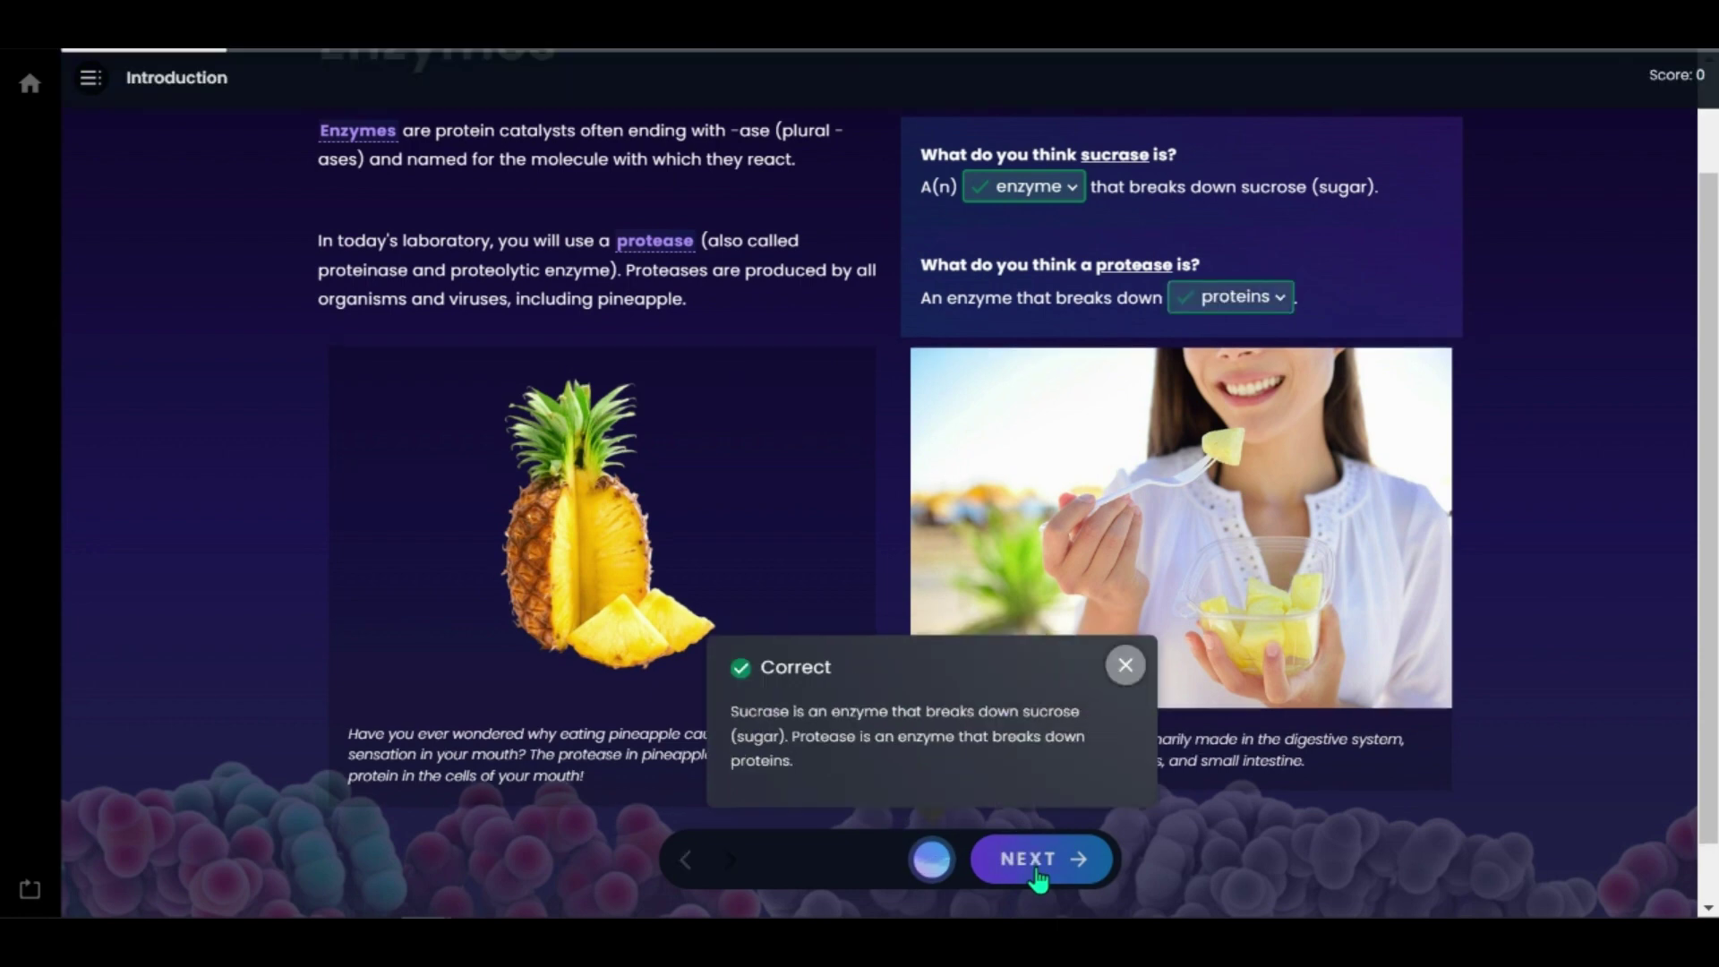
- Continue past the Protease Breaks Down Blood page to How Enzymes Work
{"action": "left_click", "coordinate": [1036, 873]}
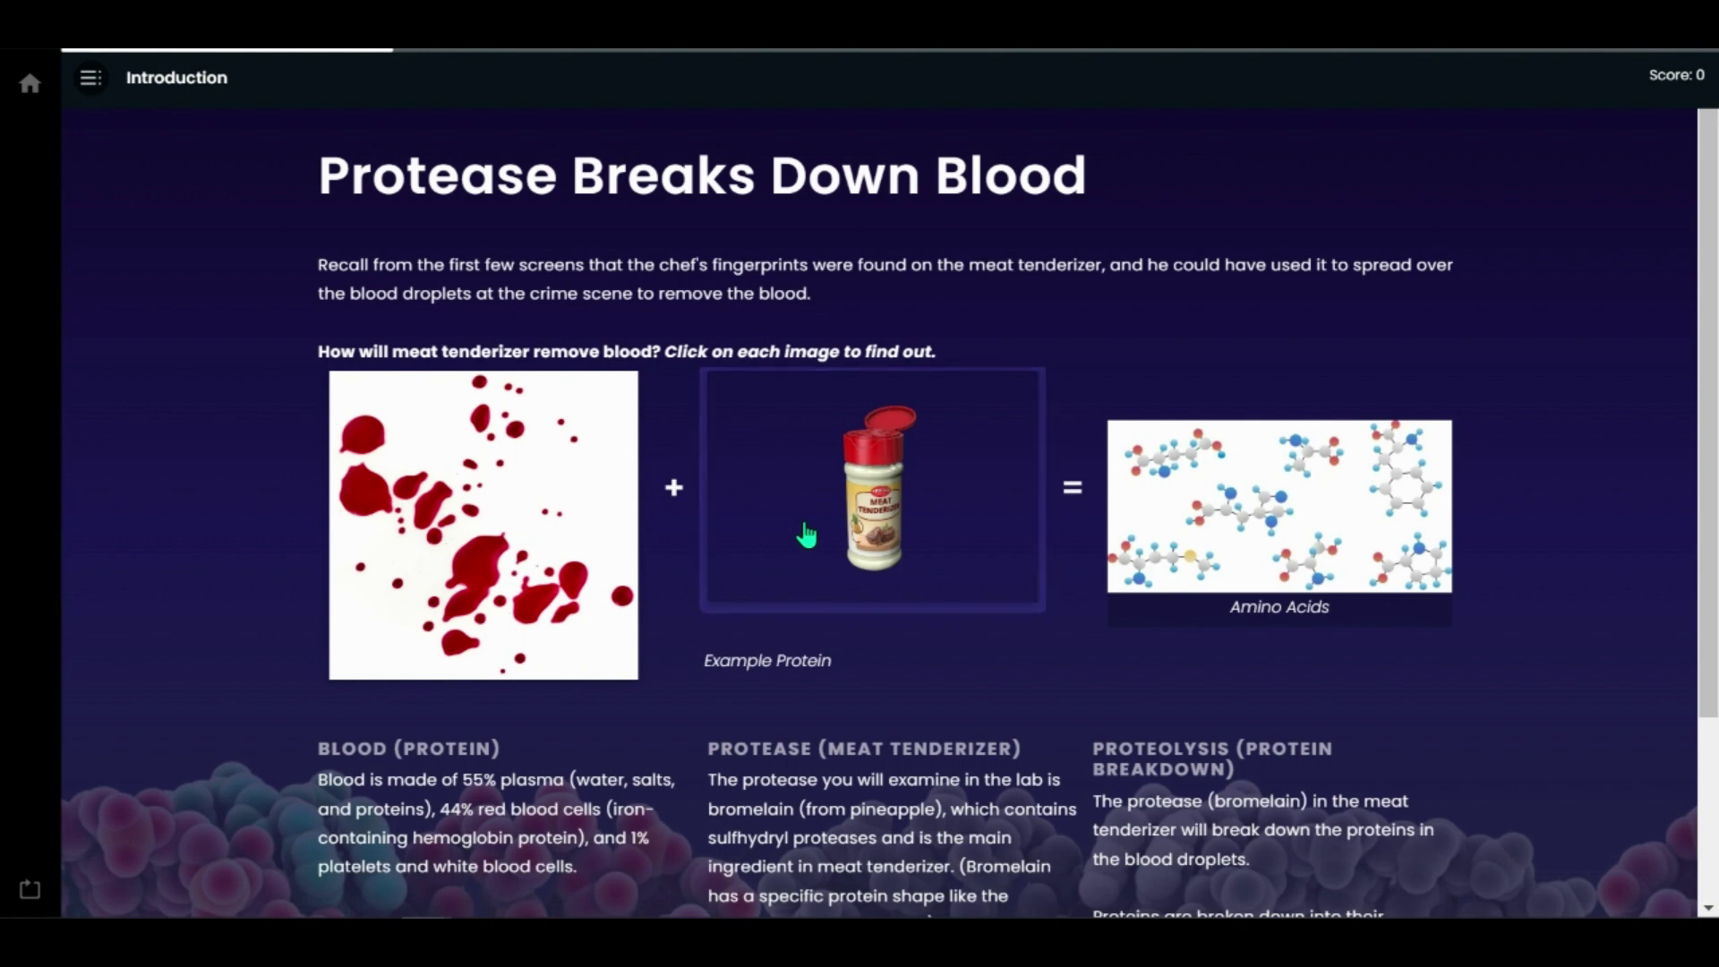
{"action": "scroll", "coordinate": [806, 535], "scroll_direction": "down", "scroll_amount": 3}
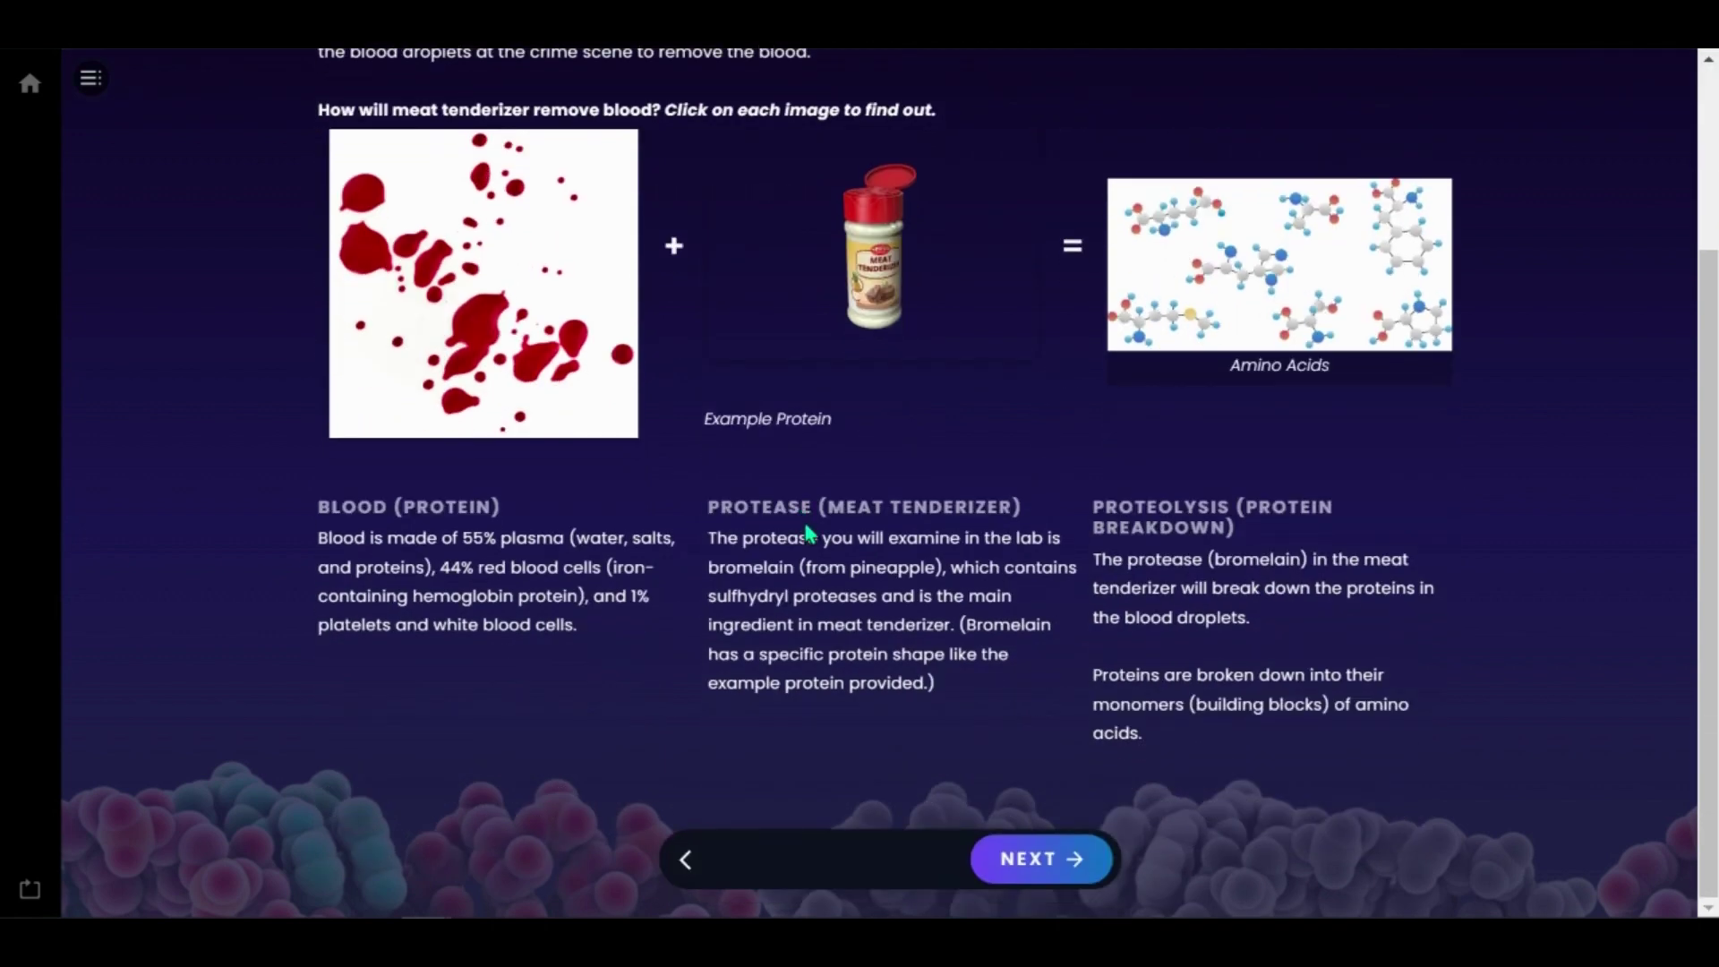
{"action": "left_click", "coordinate": [1029, 861]}
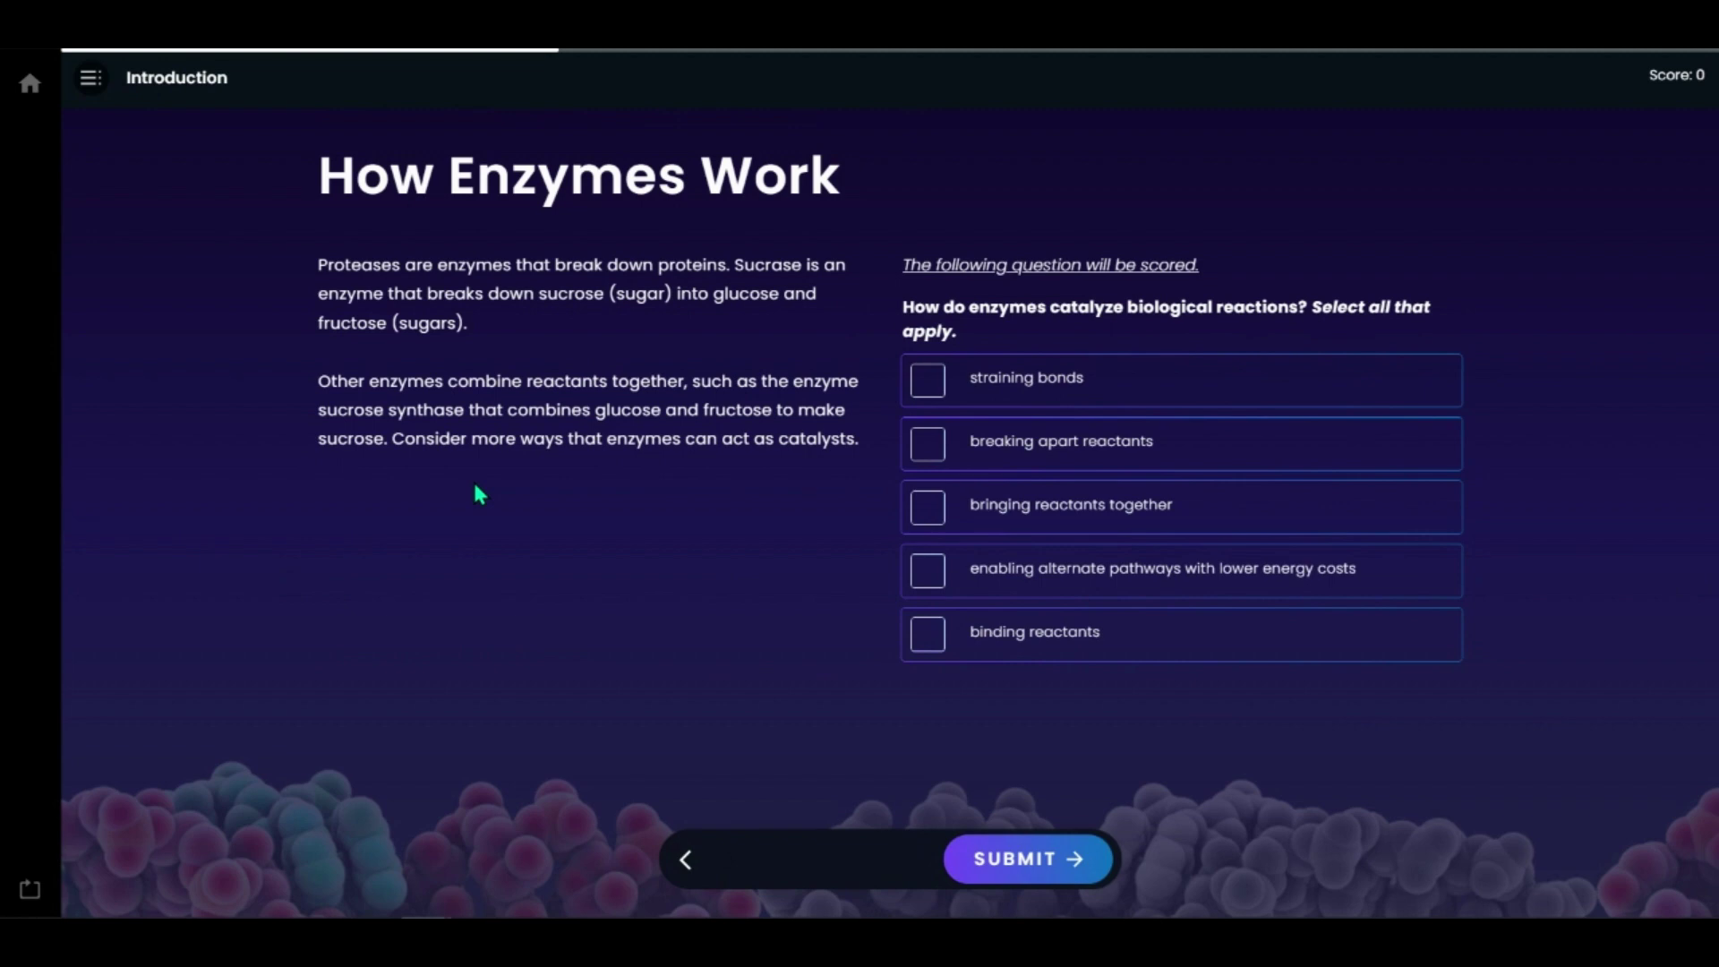
- Check all five catalysis methods, including binding reactants, submit, and continue to activation energy
{"action": "left_click", "coordinate": [929, 385]}
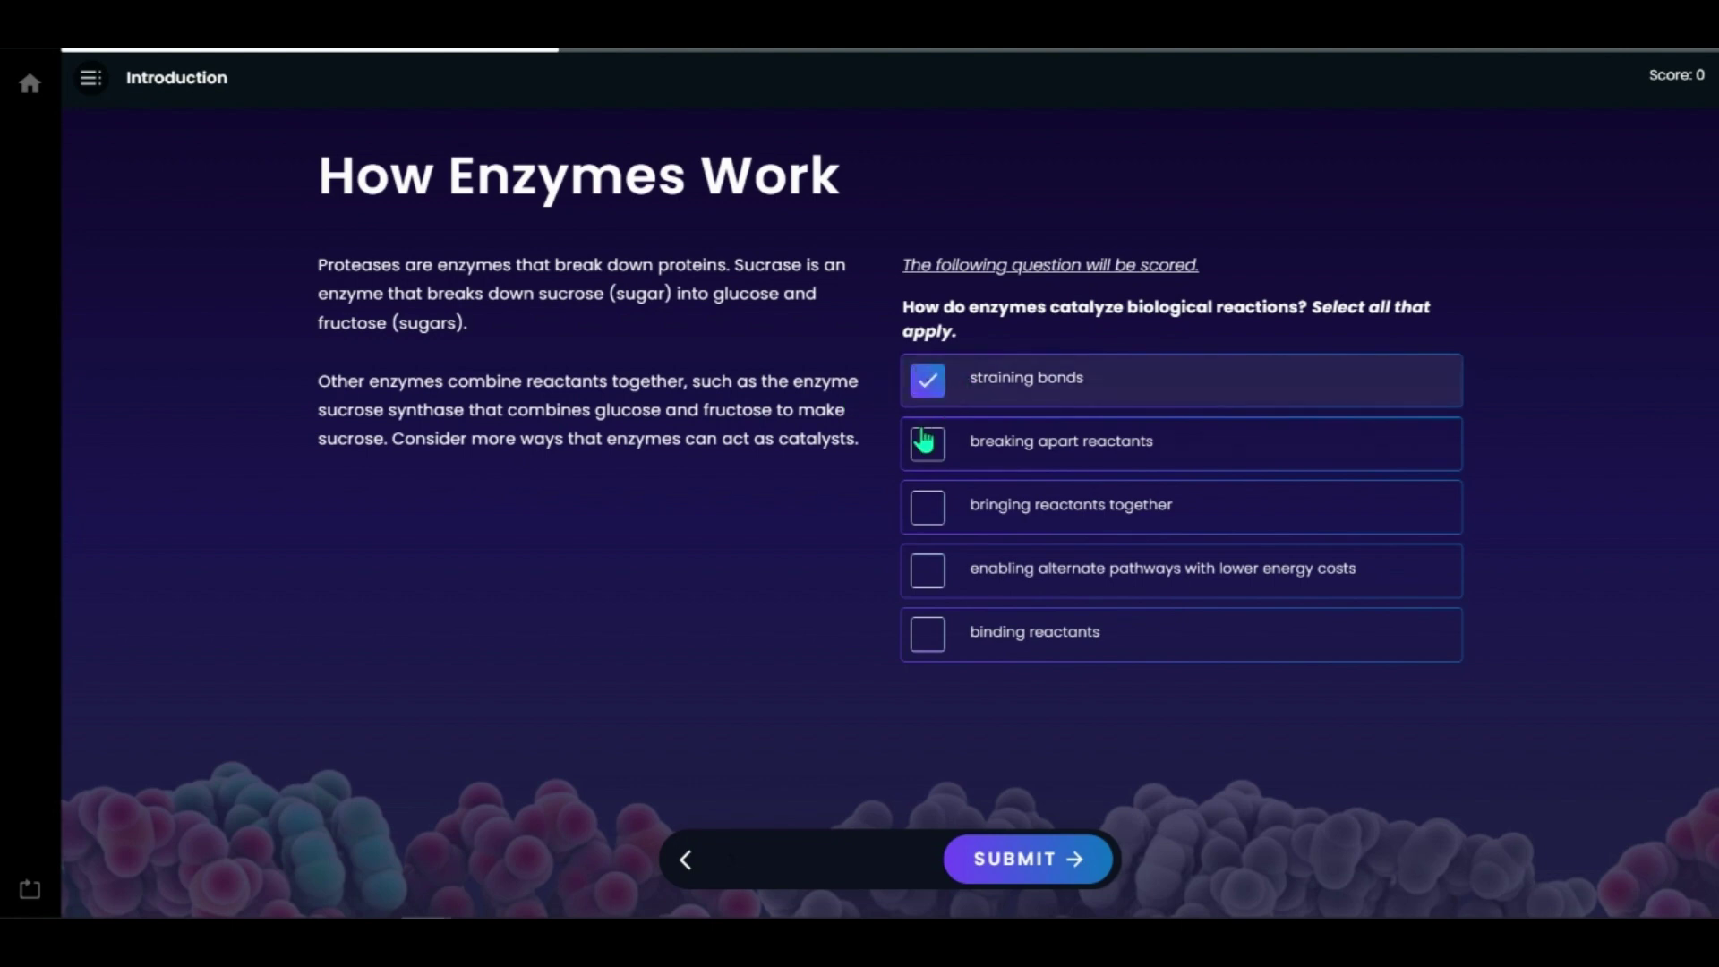
{"action": "left_click", "coordinate": [928, 442]}
{"action": "left_click", "coordinate": [928, 507]}
{"action": "left_click", "coordinate": [927, 570]}
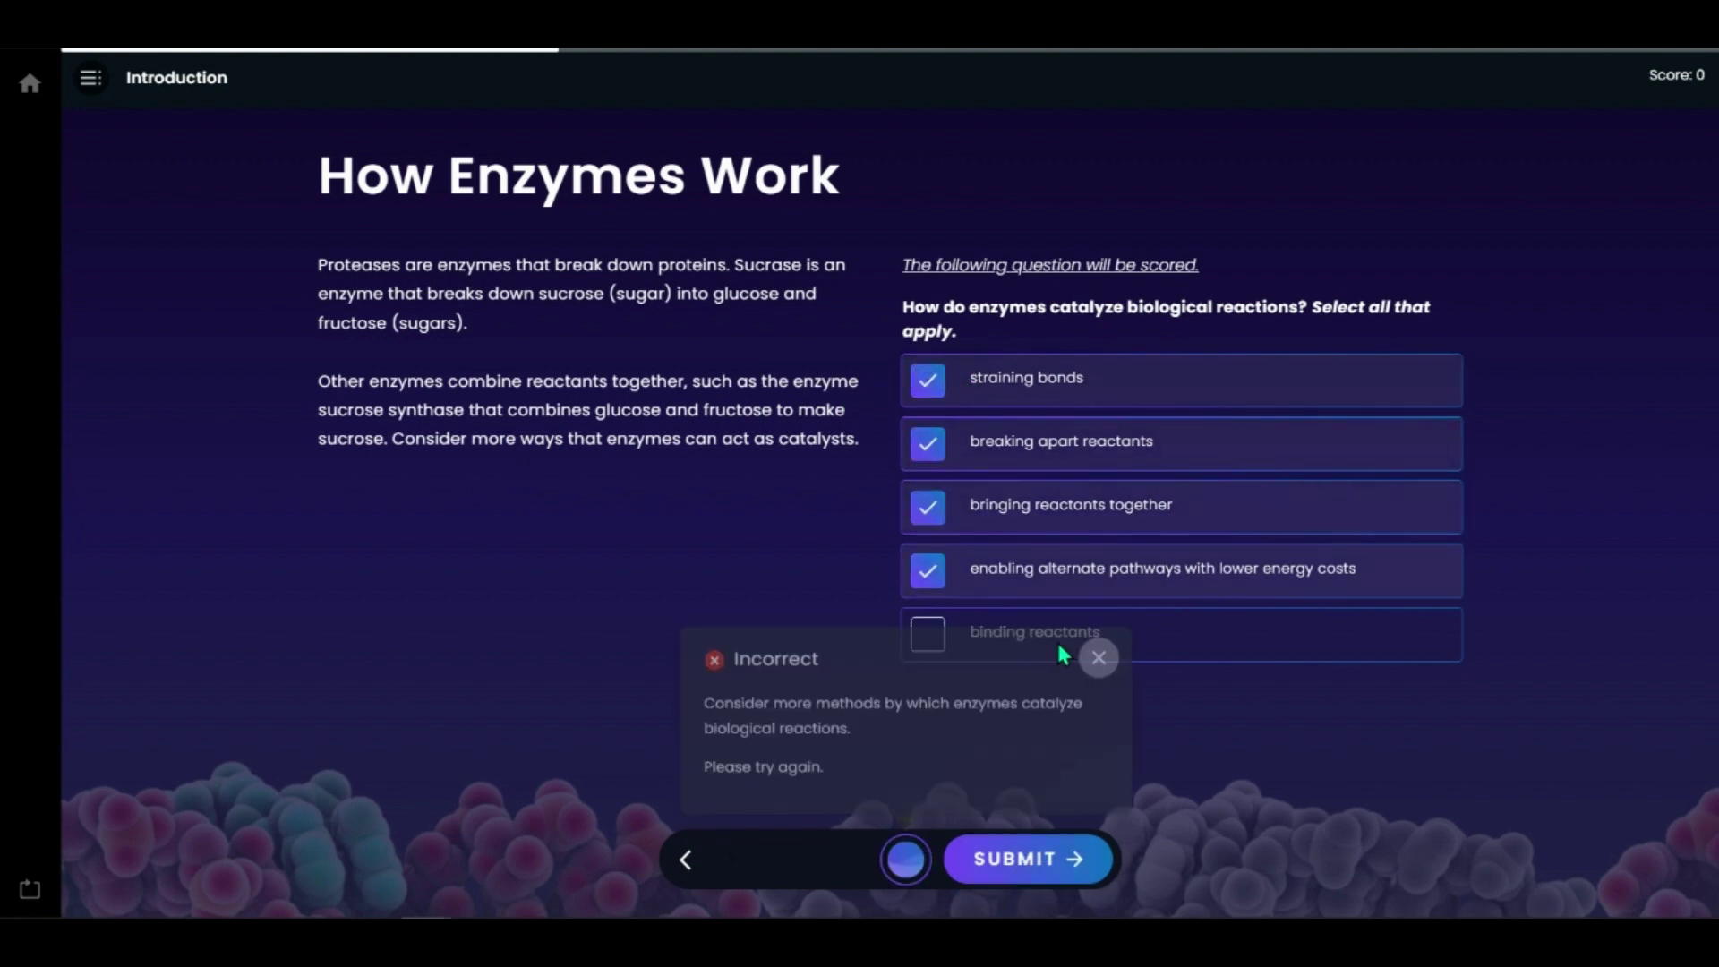
{"action": "left_click", "coordinate": [1059, 641]}
{"action": "left_click", "coordinate": [1007, 860]}
{"action": "left_click", "coordinate": [1061, 867]}
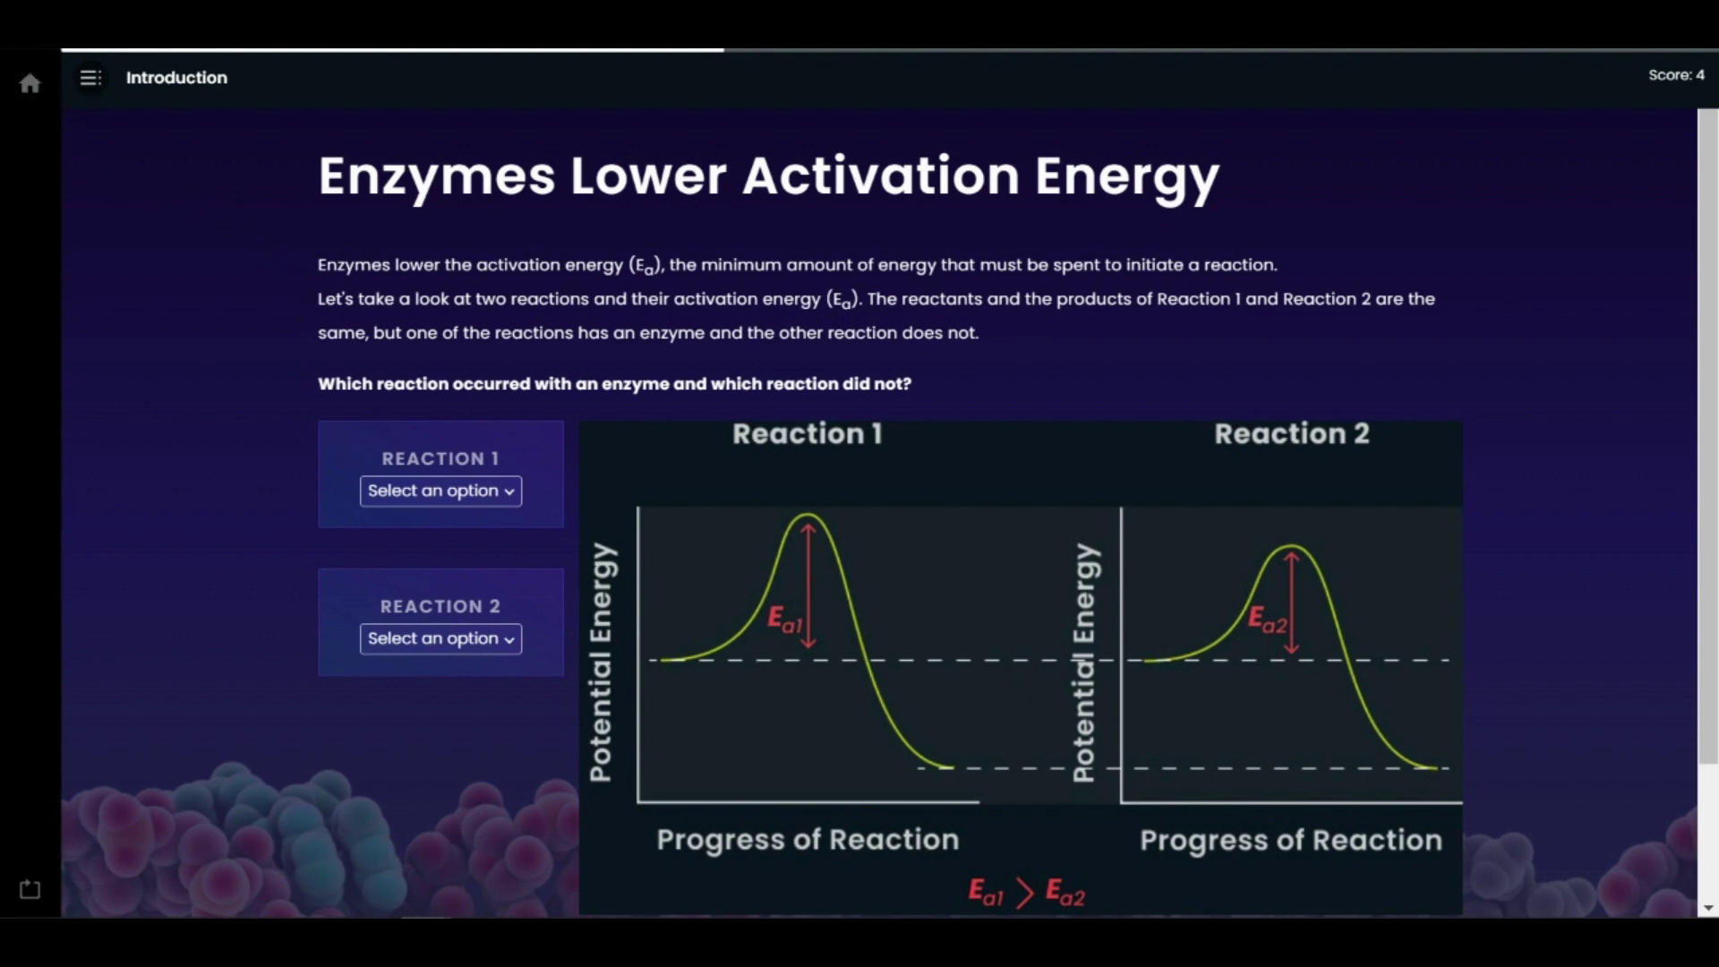
- Return to the lesson overview and start the Pre-lab section
{"action": "left_click", "coordinate": [32, 90]}
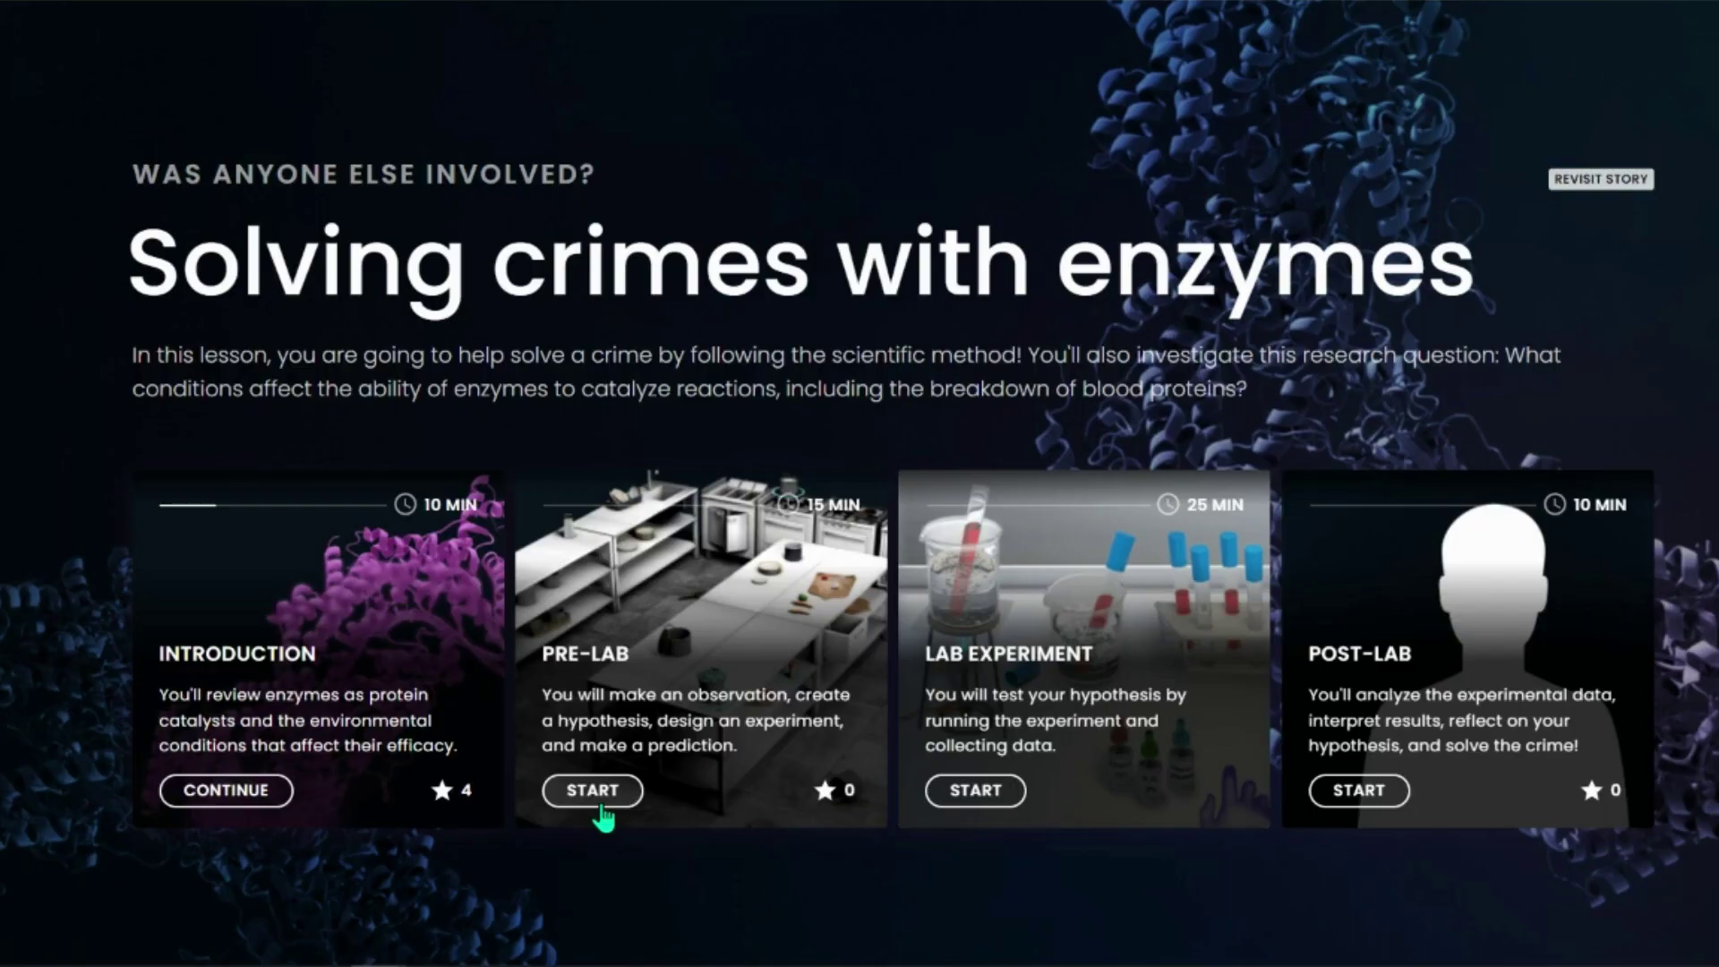
{"action": "left_click", "coordinate": [594, 792]}
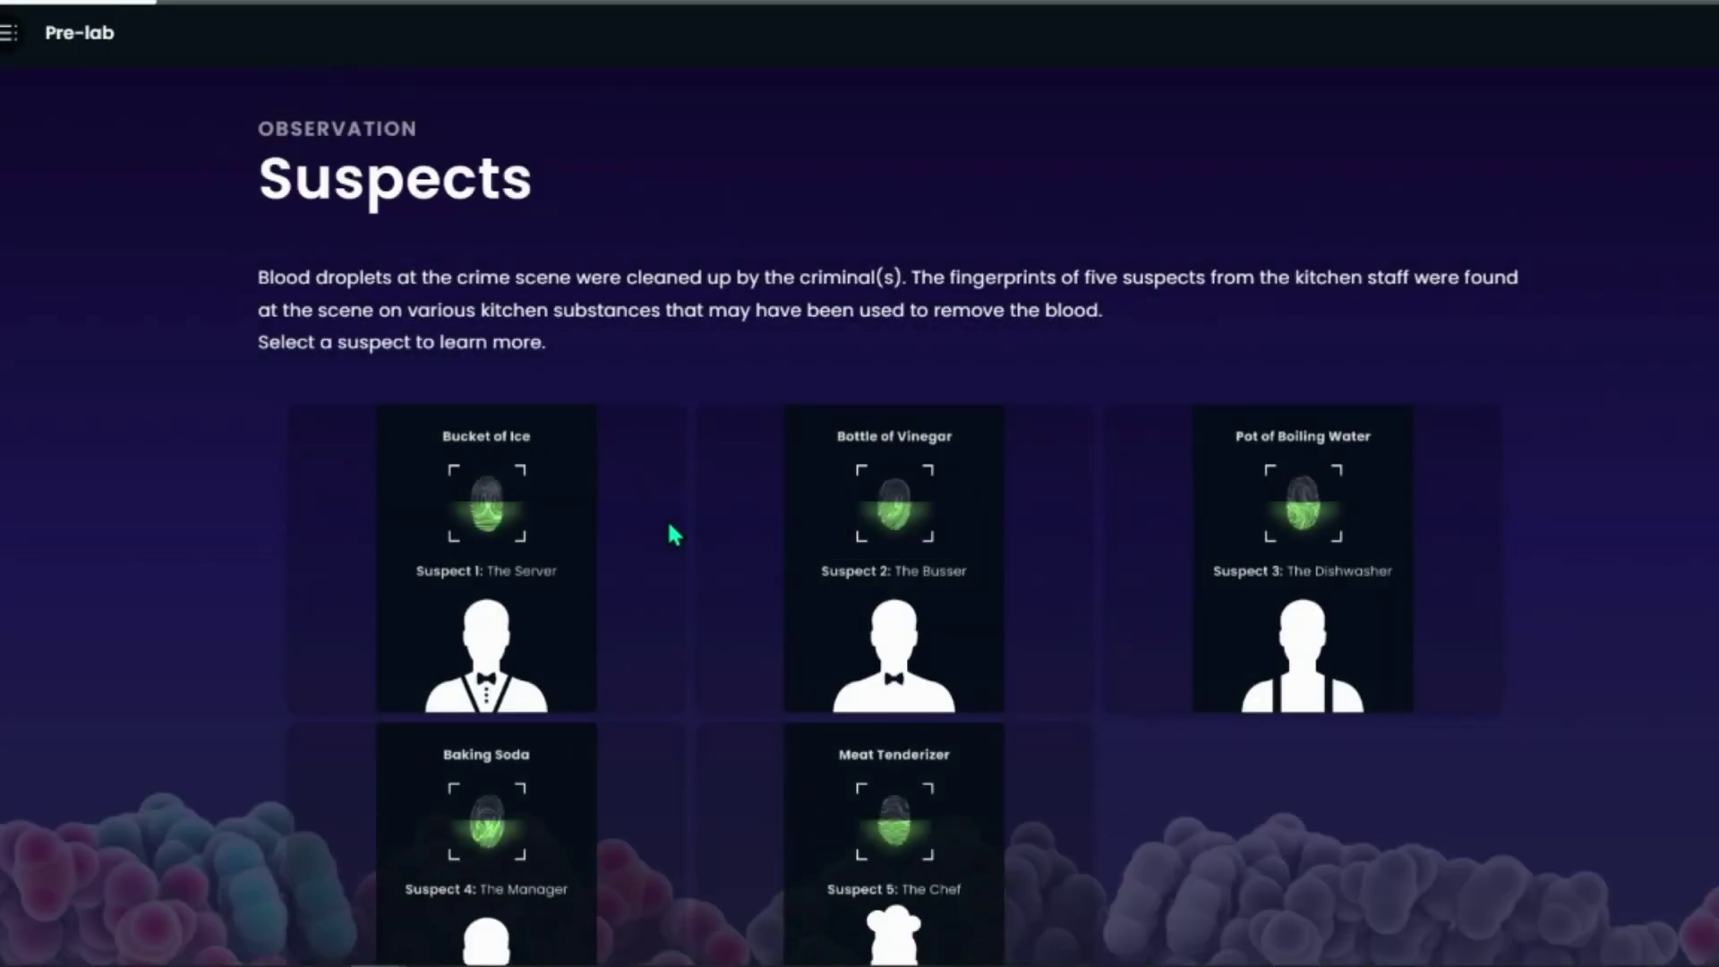
- Flip the Server, Busser, Dishwasher, Chef and Restaurant Manager cards, then go to Kitchen Items
{"action": "scroll", "coordinate": [633, 483], "scroll_direction": "down", "scroll_amount": 2}
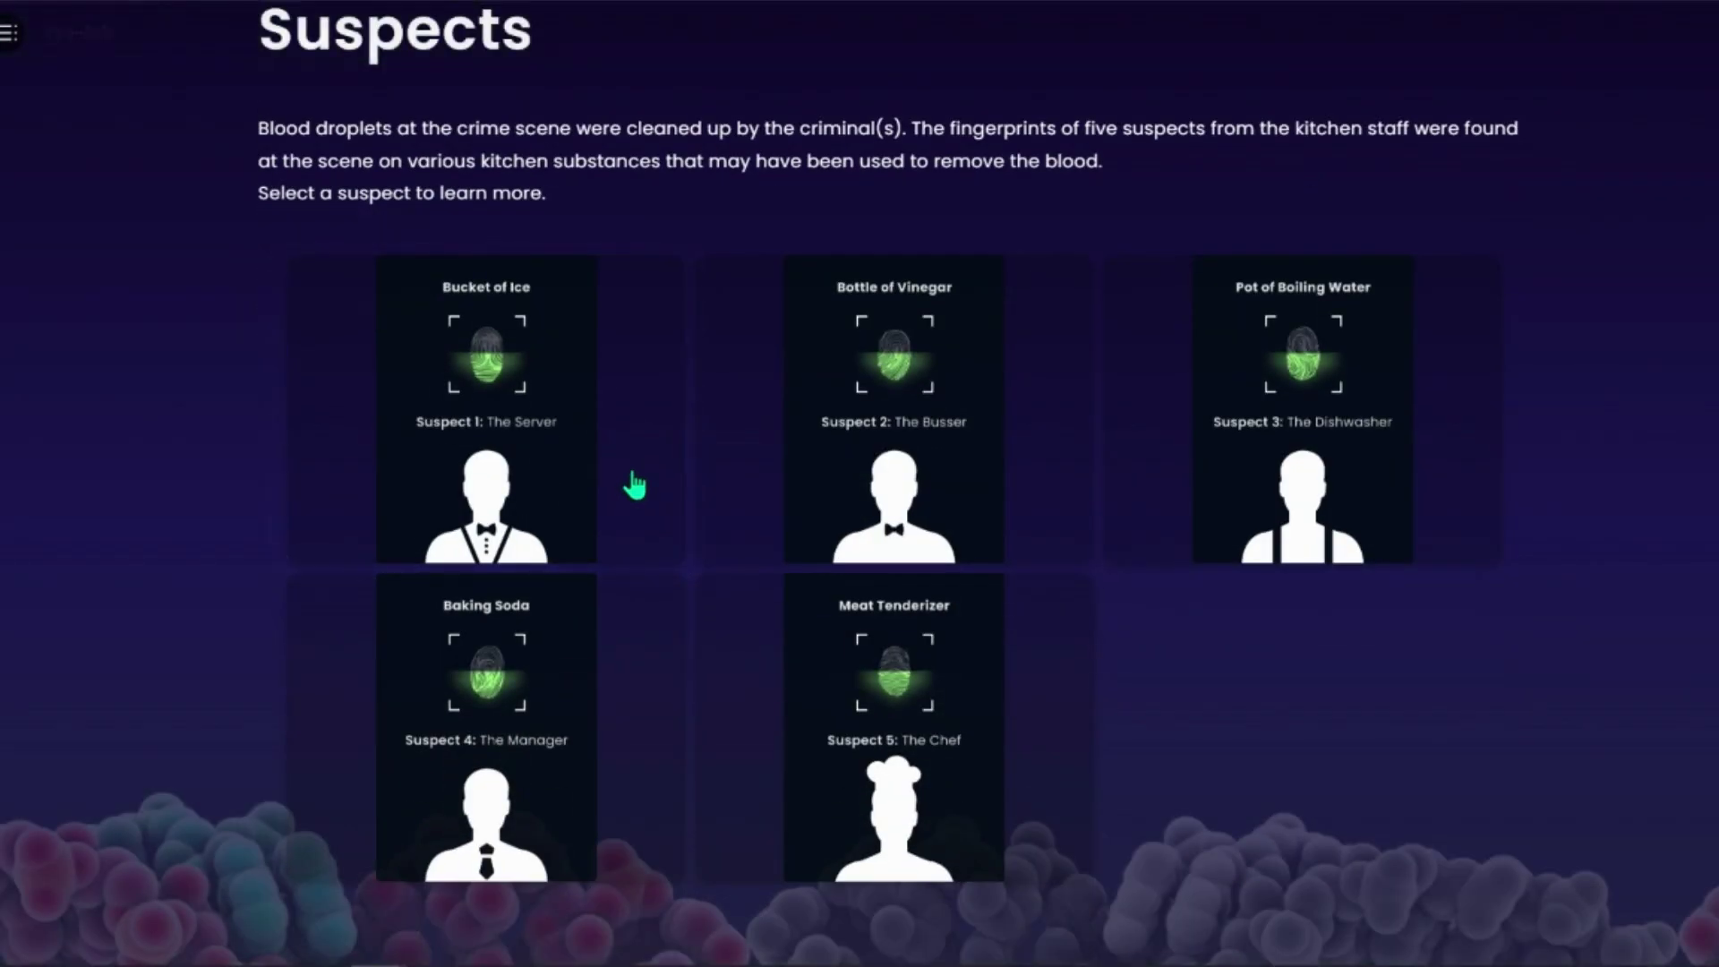
{"action": "left_click", "coordinate": [533, 385]}
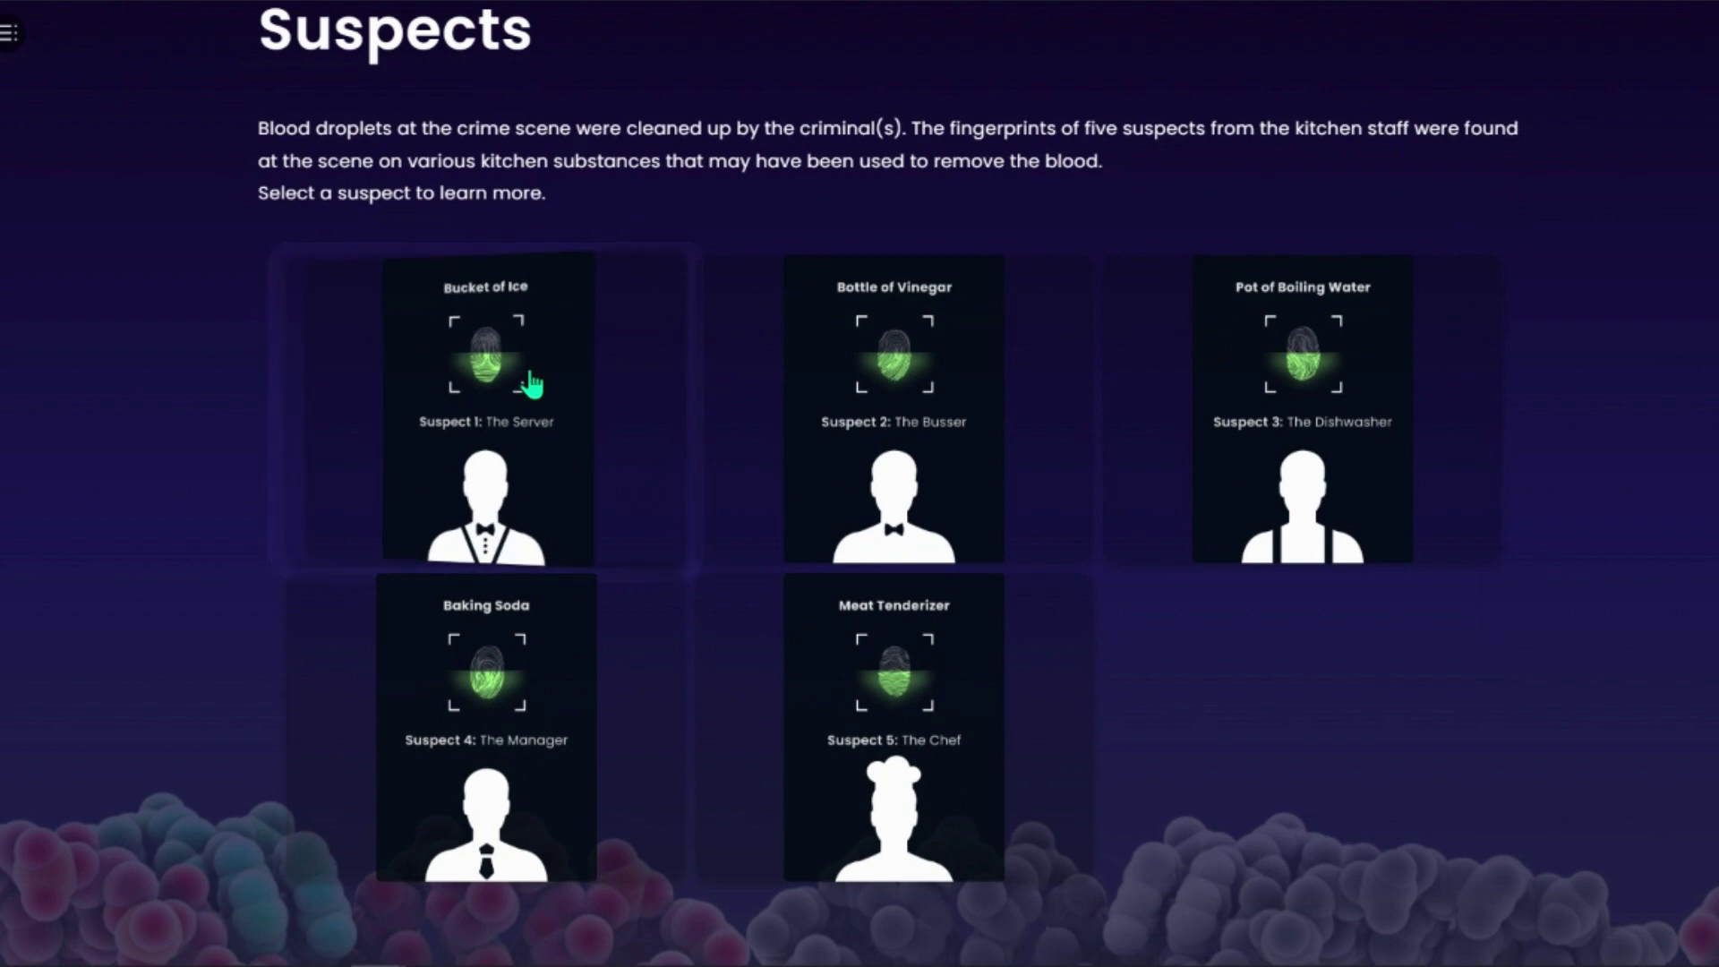
{"action": "left_click", "coordinate": [805, 400]}
{"action": "left_click", "coordinate": [1235, 372]}
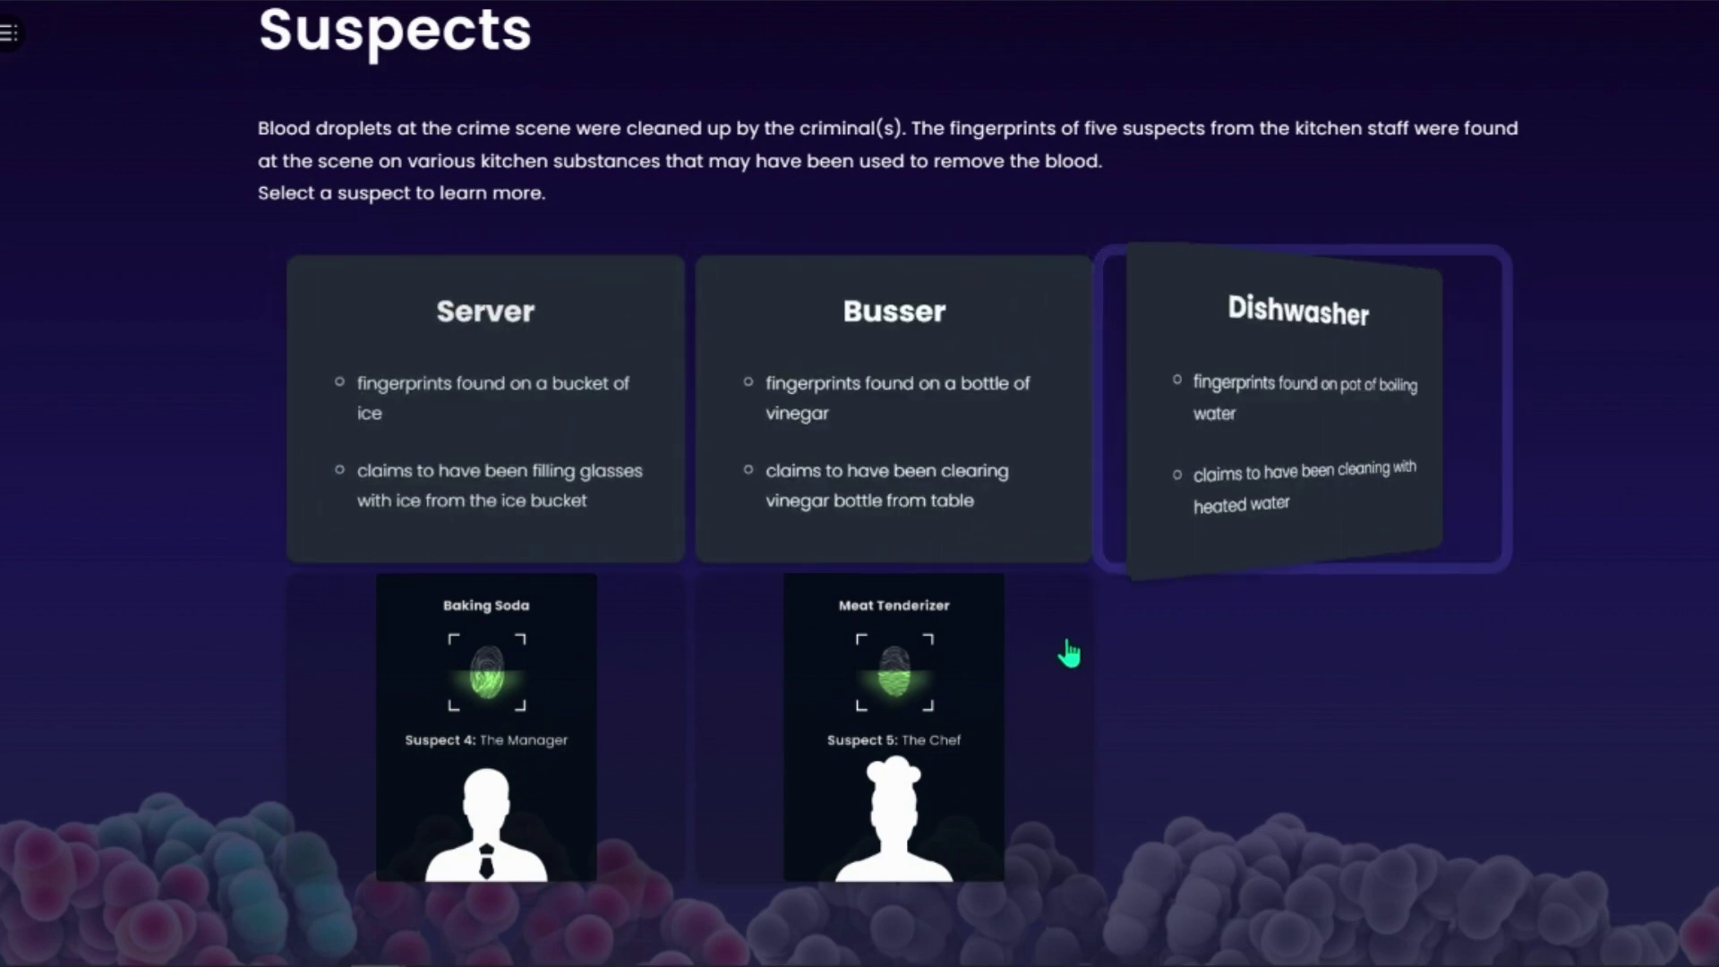
{"action": "left_click", "coordinate": [943, 712]}
{"action": "left_click", "coordinate": [413, 707]}
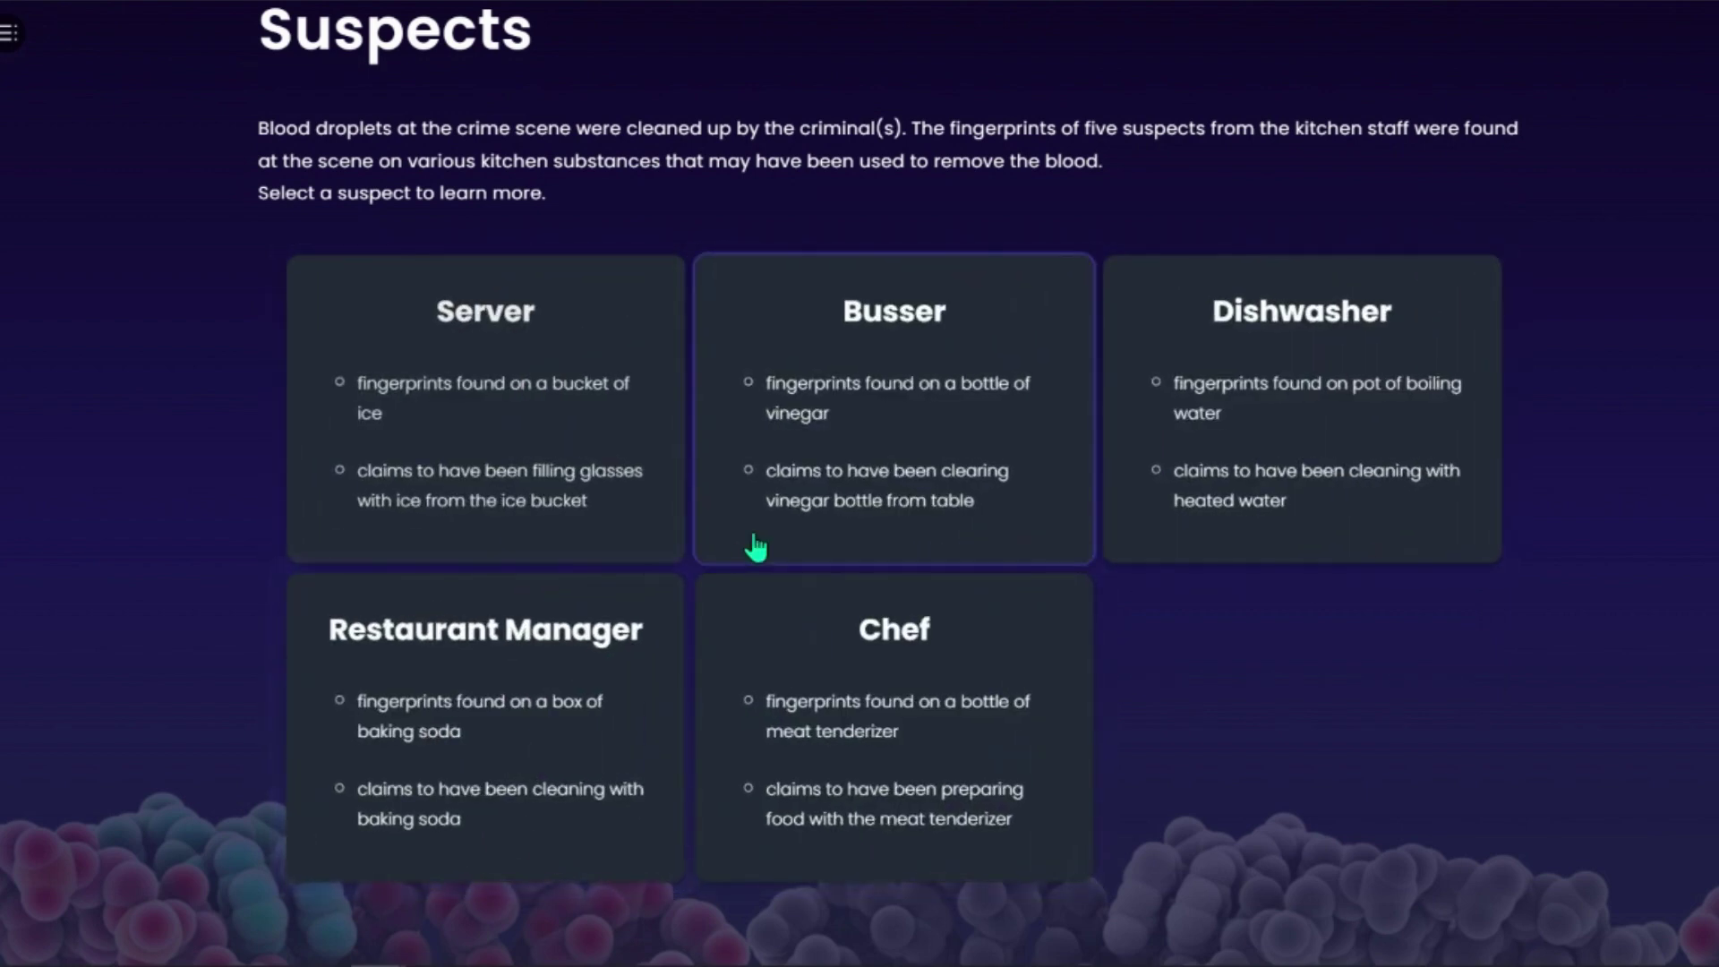
{"action": "scroll", "coordinate": [755, 546], "scroll_direction": "down", "scroll_amount": 2}
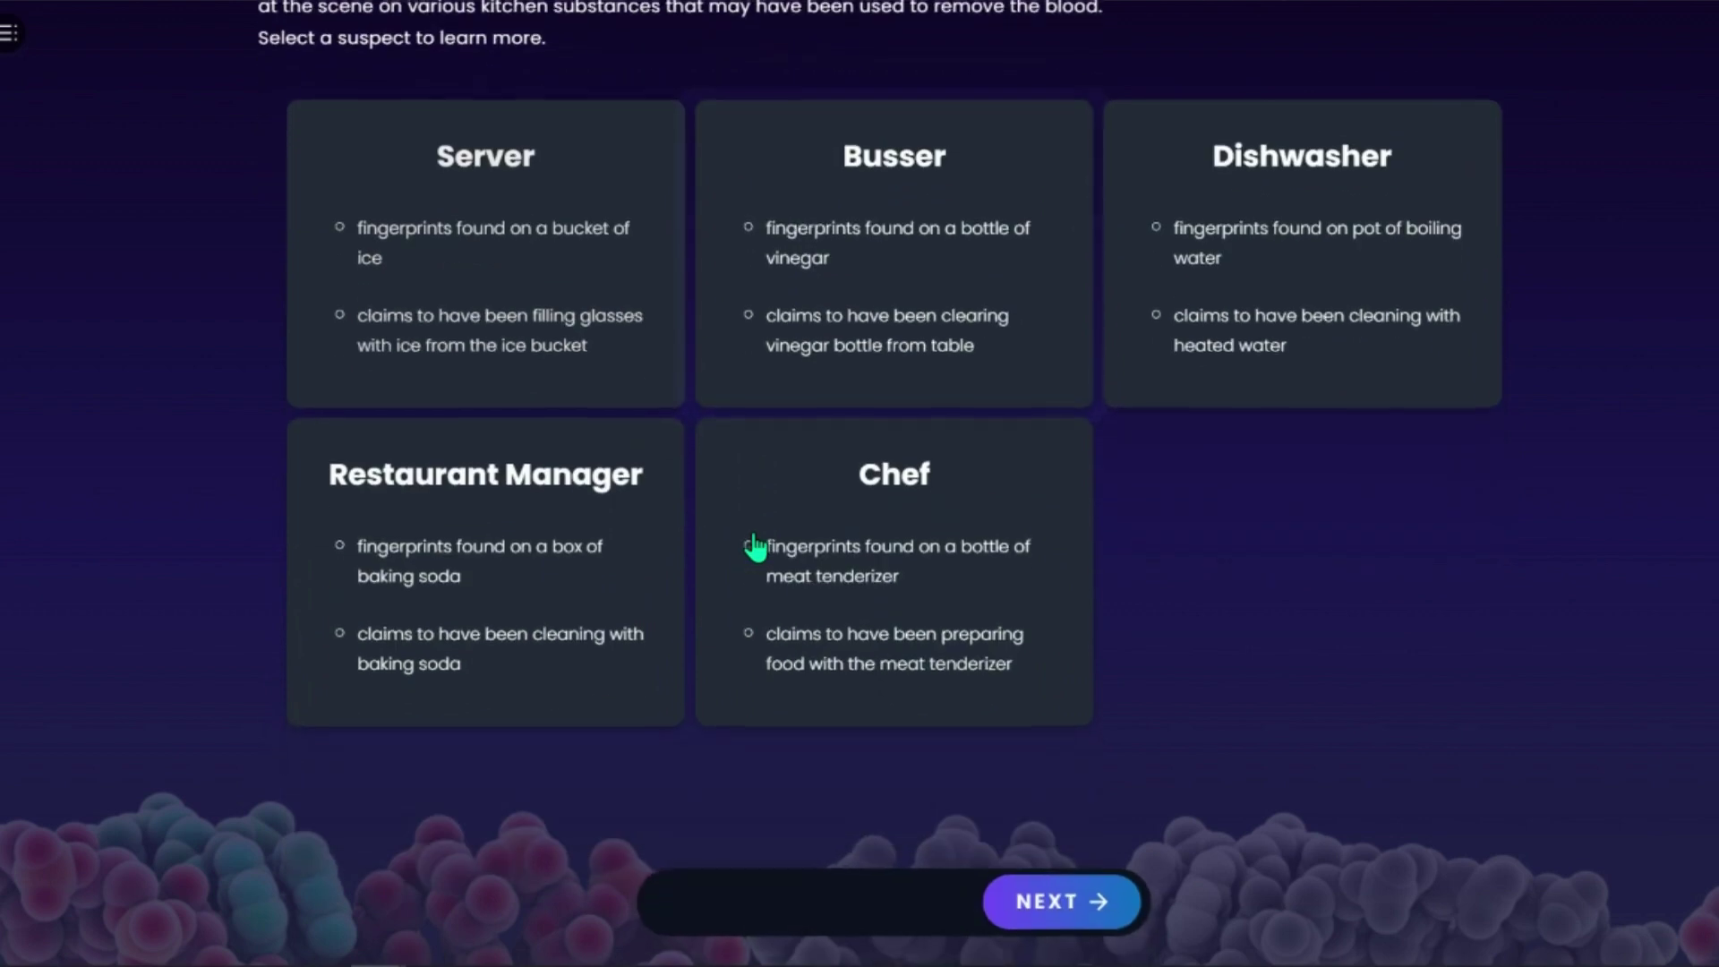
{"action": "left_click", "coordinate": [1048, 903]}
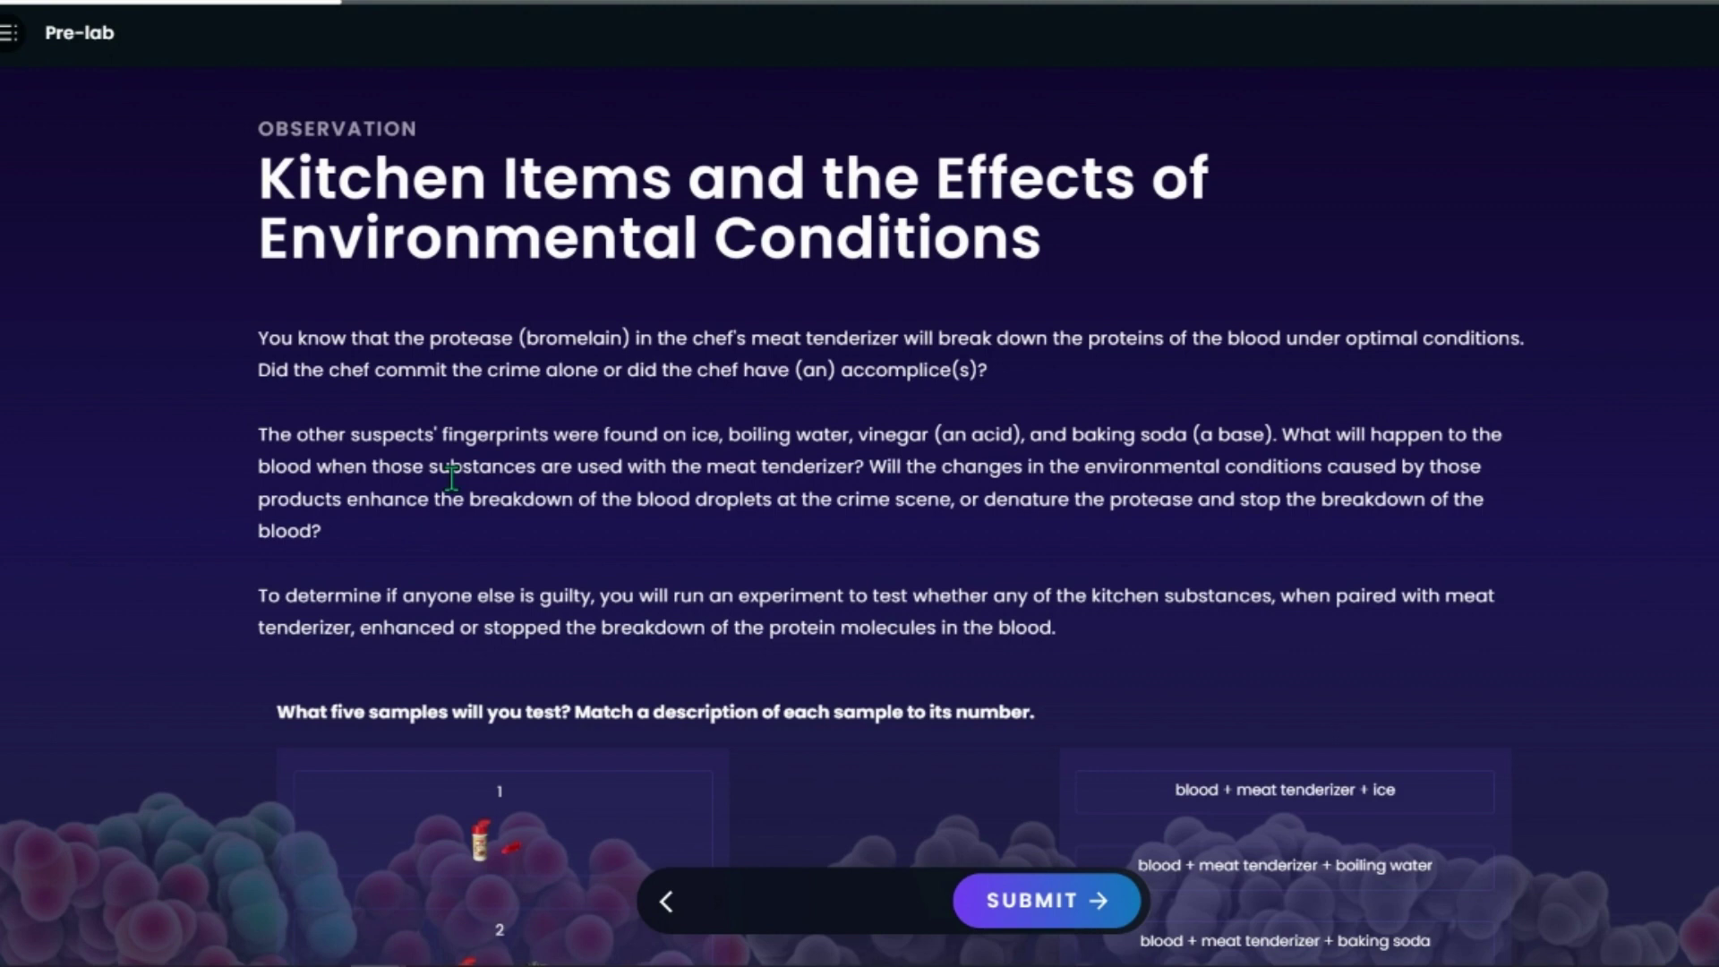
- Match samples 1-5 to ice, blood + meat tenderizer, boiling water, vinegar and baking soda, then submit
{"action": "scroll", "coordinate": [491, 385], "scroll_direction": "down", "scroll_amount": 5}
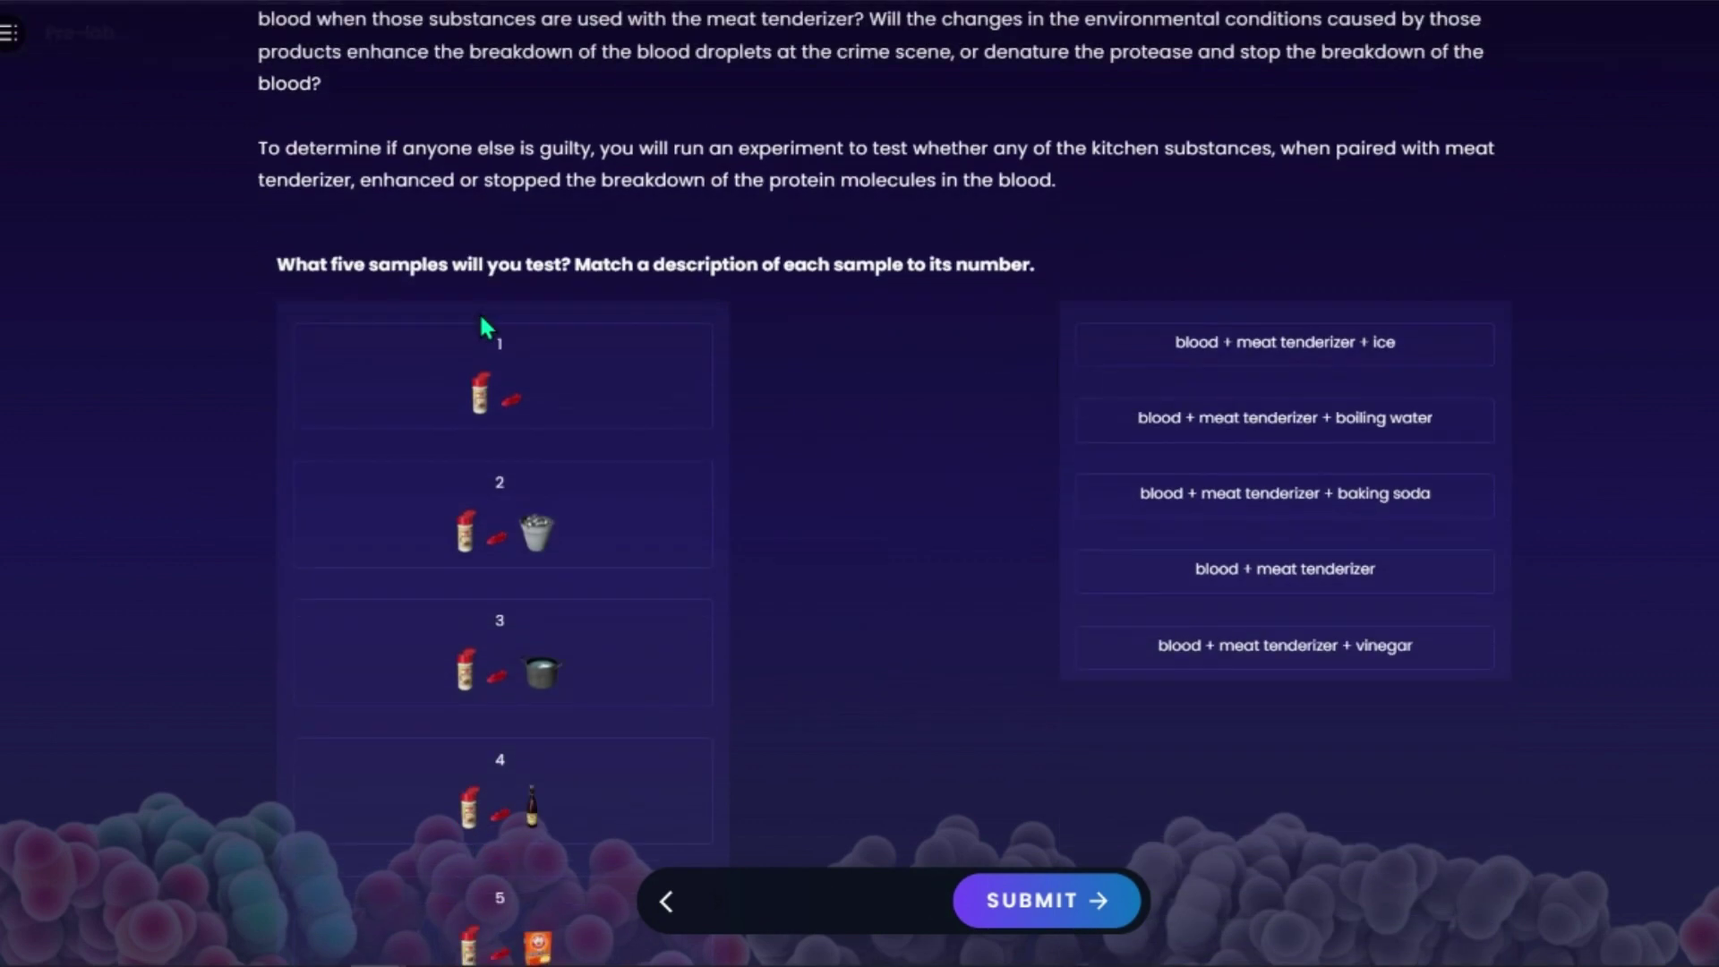
{"action": "left_click", "coordinate": [1190, 349]}
{"action": "left_click", "coordinate": [660, 387]}
{"action": "left_click", "coordinate": [1285, 418]}
{"action": "left_click", "coordinate": [663, 662]}
{"action": "left_click", "coordinate": [1074, 654]}
{"action": "left_click", "coordinate": [662, 796]}
{"action": "left_click", "coordinate": [1077, 495]}
{"action": "left_click", "coordinate": [582, 922]}
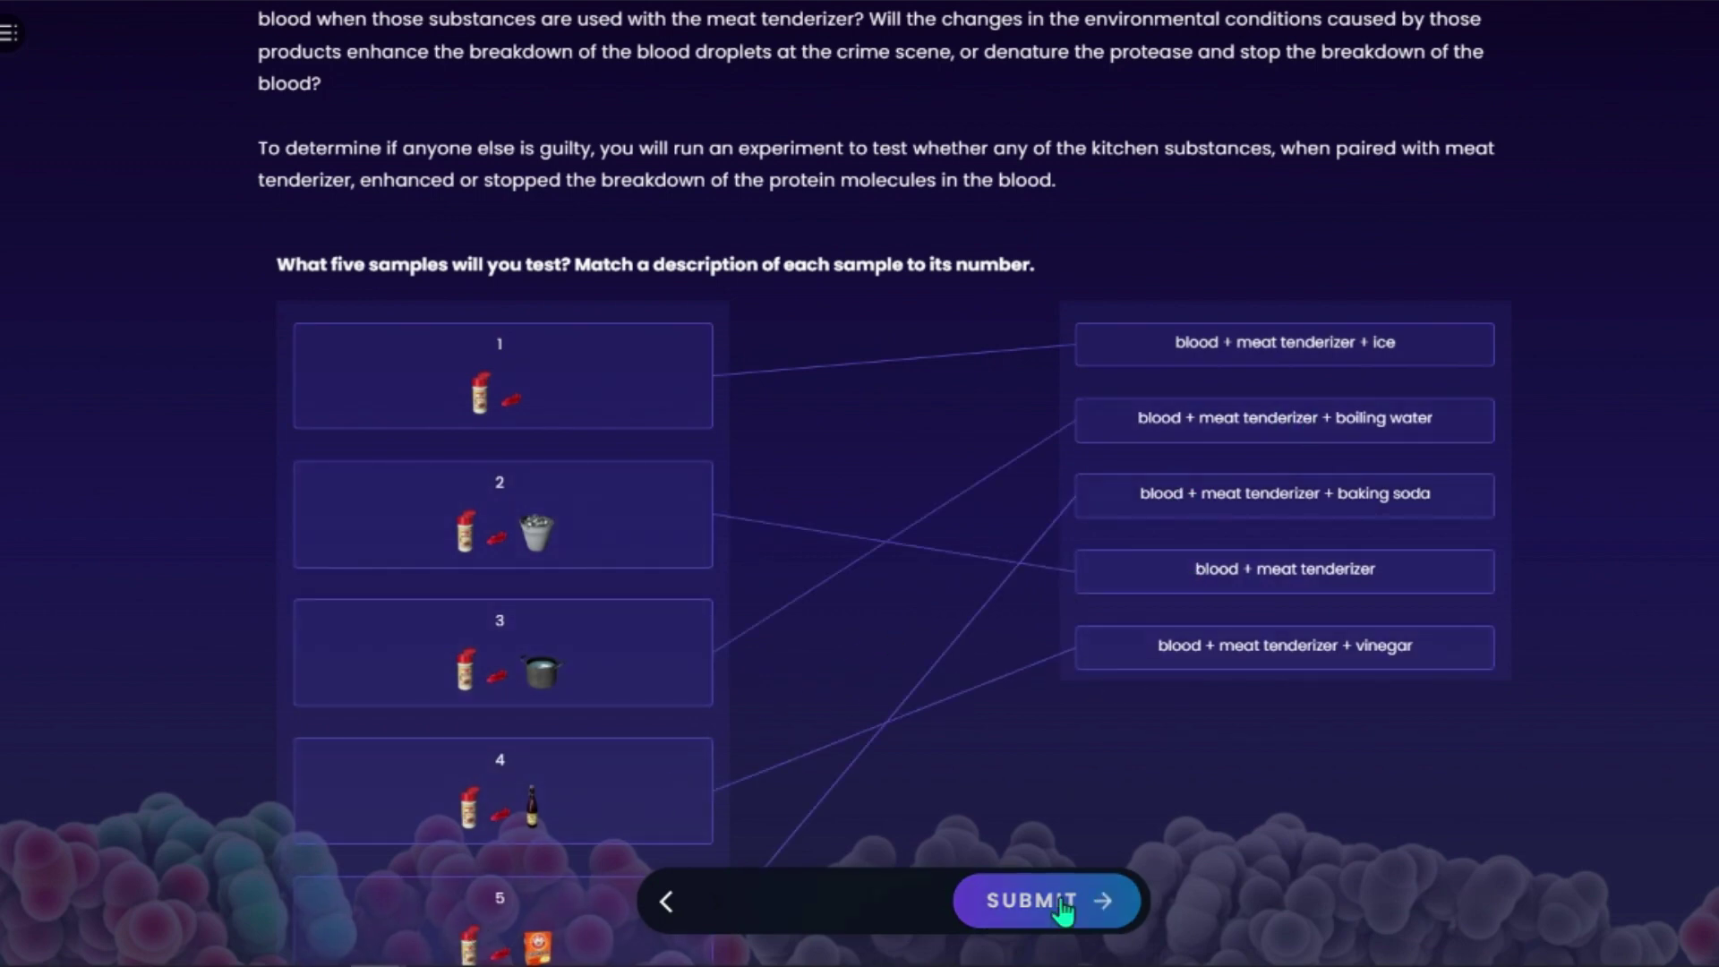
{"action": "left_click", "coordinate": [1063, 905]}
{"action": "left_click", "coordinate": [1125, 658]}
- Rematch sample 1 to blood + meat tenderizer and sample 2 to ice, then resubmit
{"action": "scroll", "coordinate": [806, 403], "scroll_direction": "down", "scroll_amount": 2}
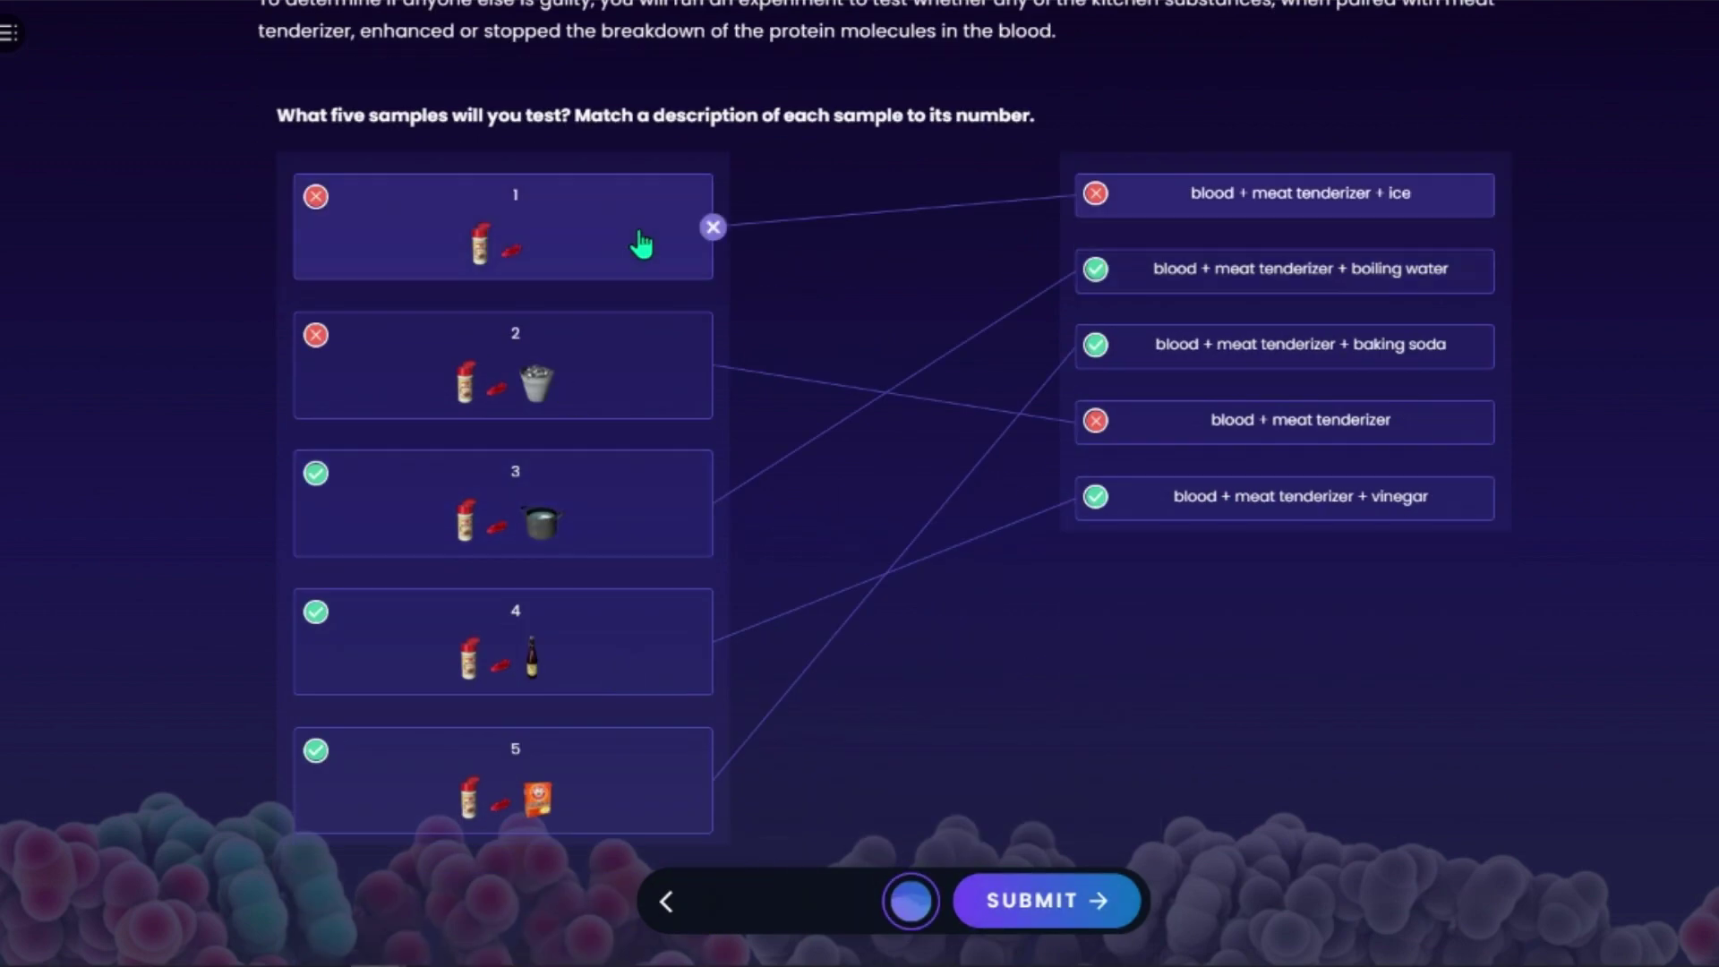
{"action": "left_click", "coordinate": [612, 223]}
{"action": "left_click", "coordinate": [611, 223]}
{"action": "left_click_drag", "start_coordinate": [1254, 196], "coordinate": [698, 367]}
{"action": "left_click", "coordinate": [636, 373]}
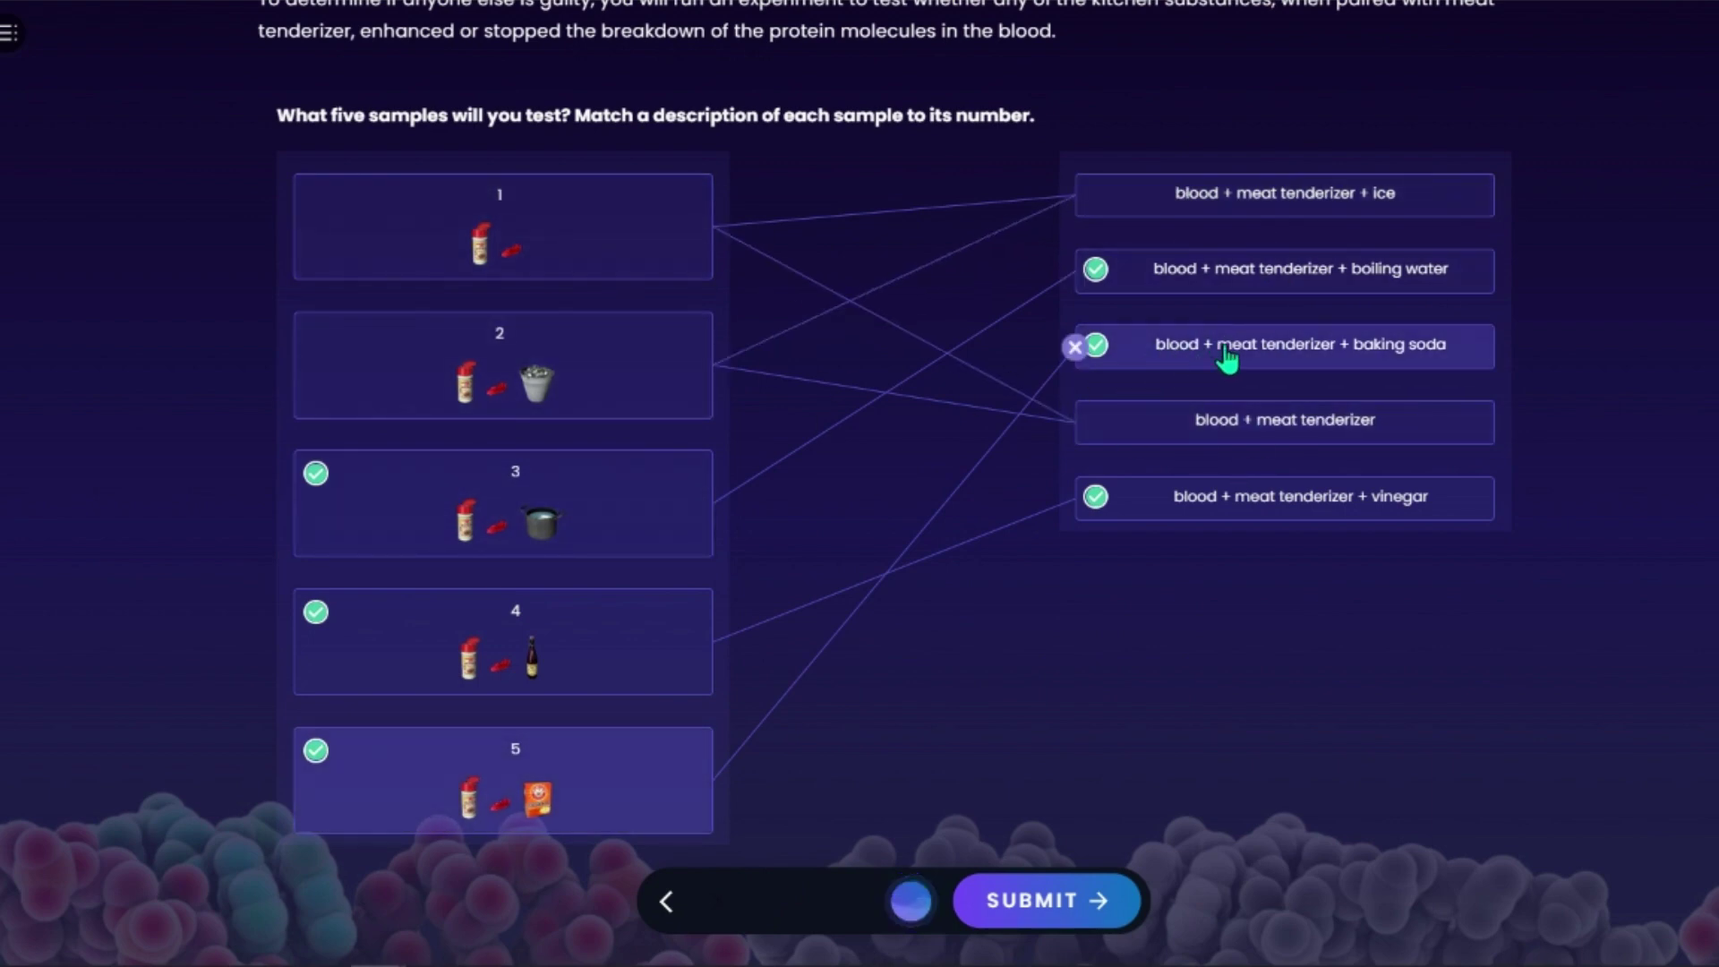
{"action": "mouse_move", "coordinate": [1142, 440]}
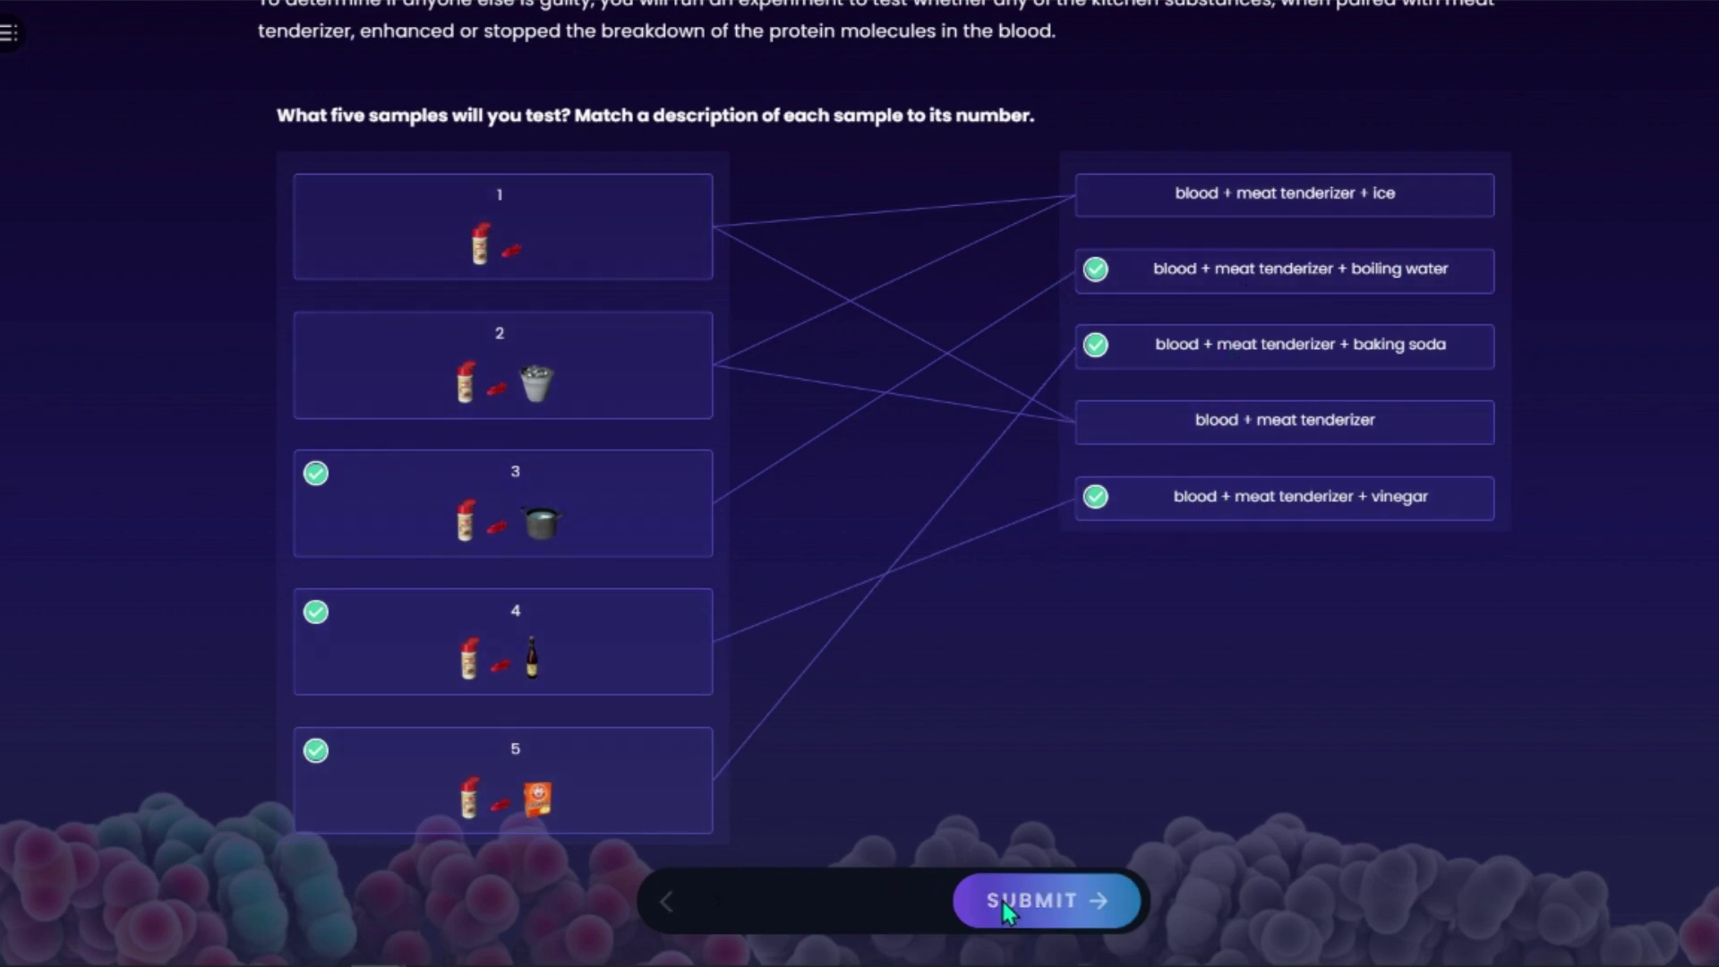
{"action": "left_click", "coordinate": [1003, 902]}
{"action": "left_click", "coordinate": [1004, 906]}
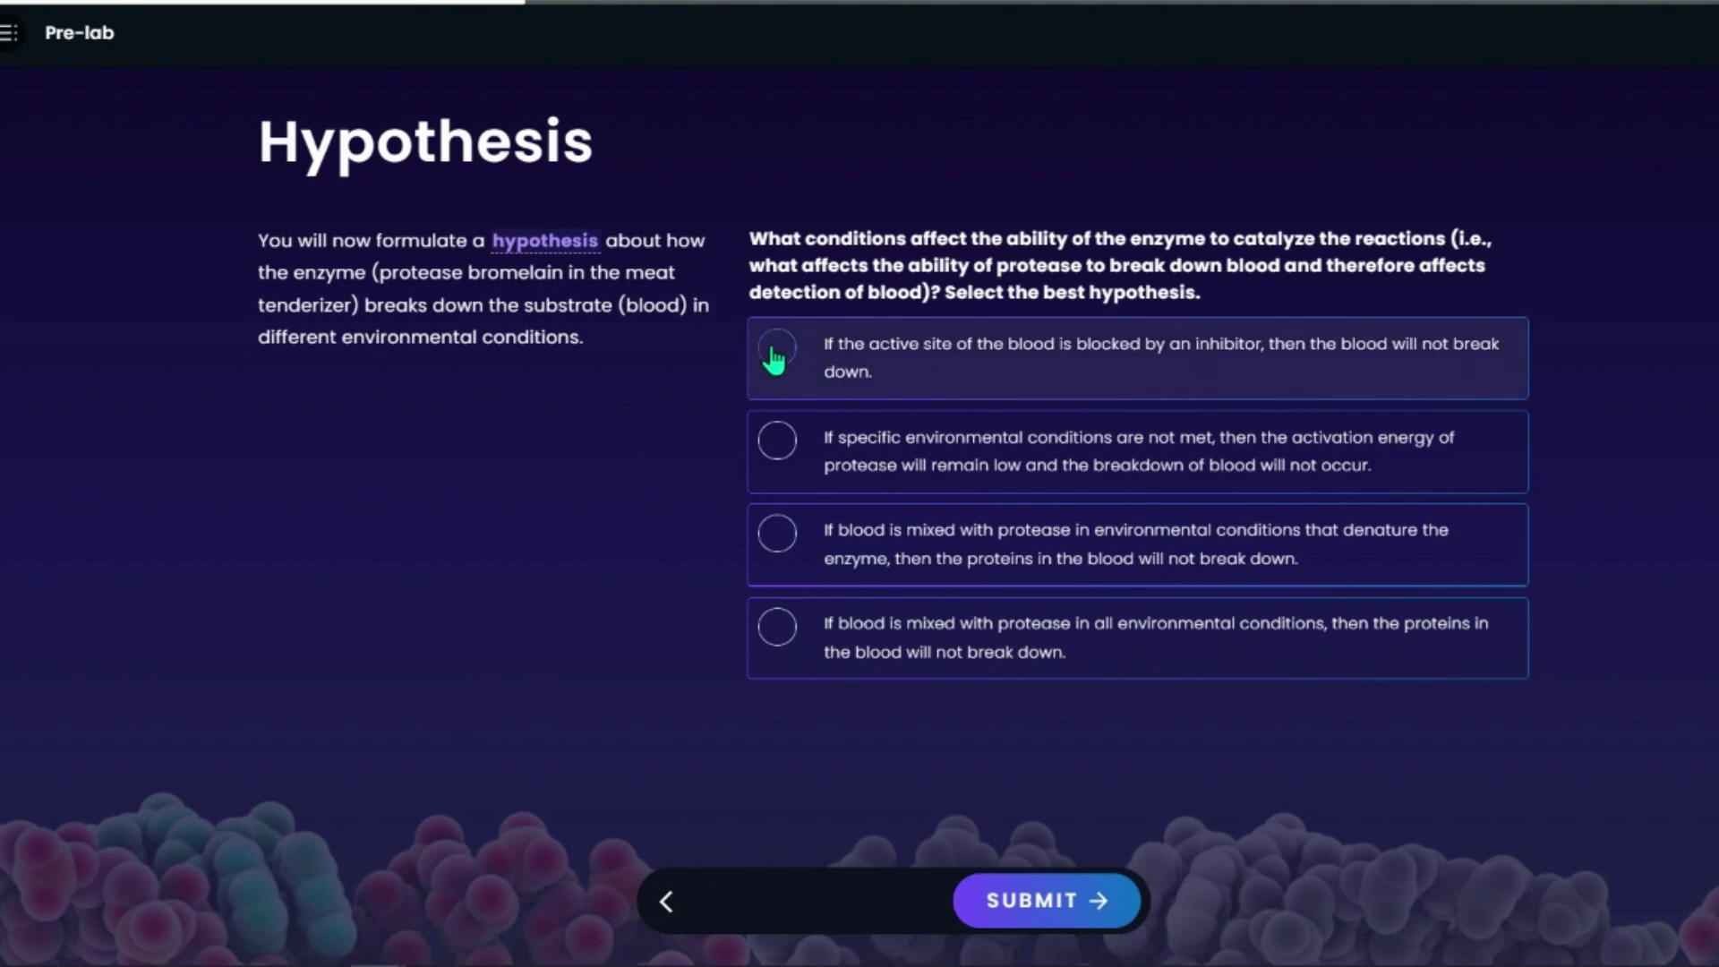
- Choose and submit the denatured-enzyme hypothesis, then continue to the variables page
{"action": "left_click", "coordinate": [777, 537]}
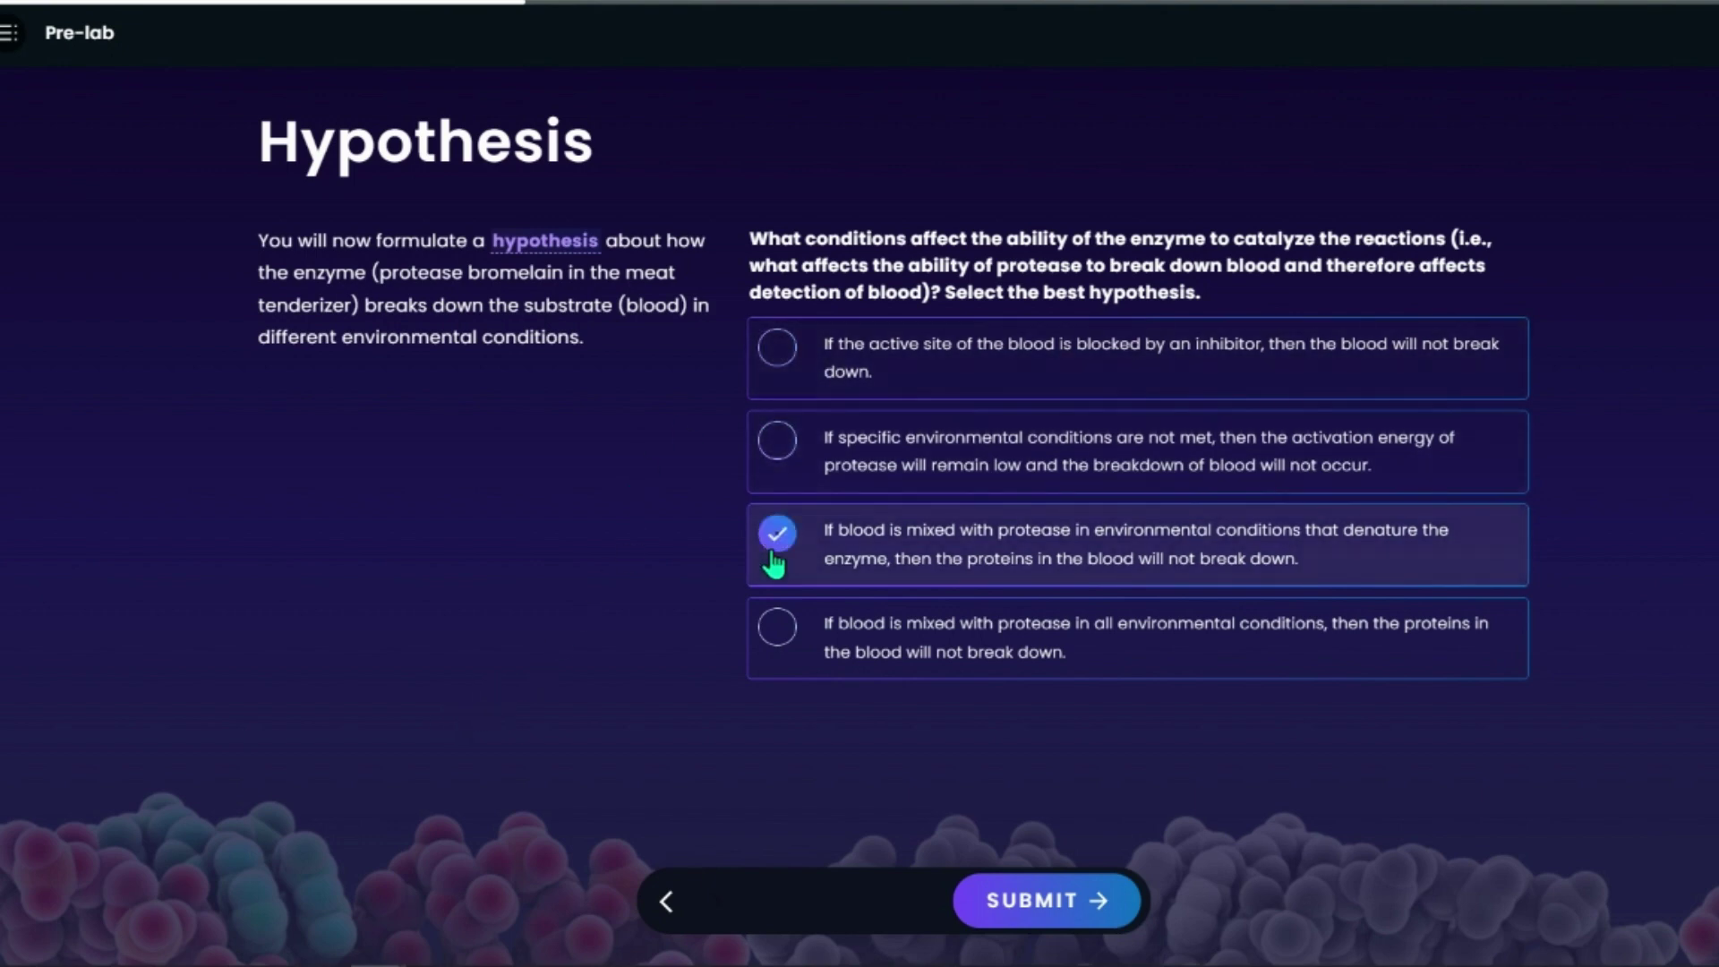
{"action": "left_click", "coordinate": [1029, 898]}
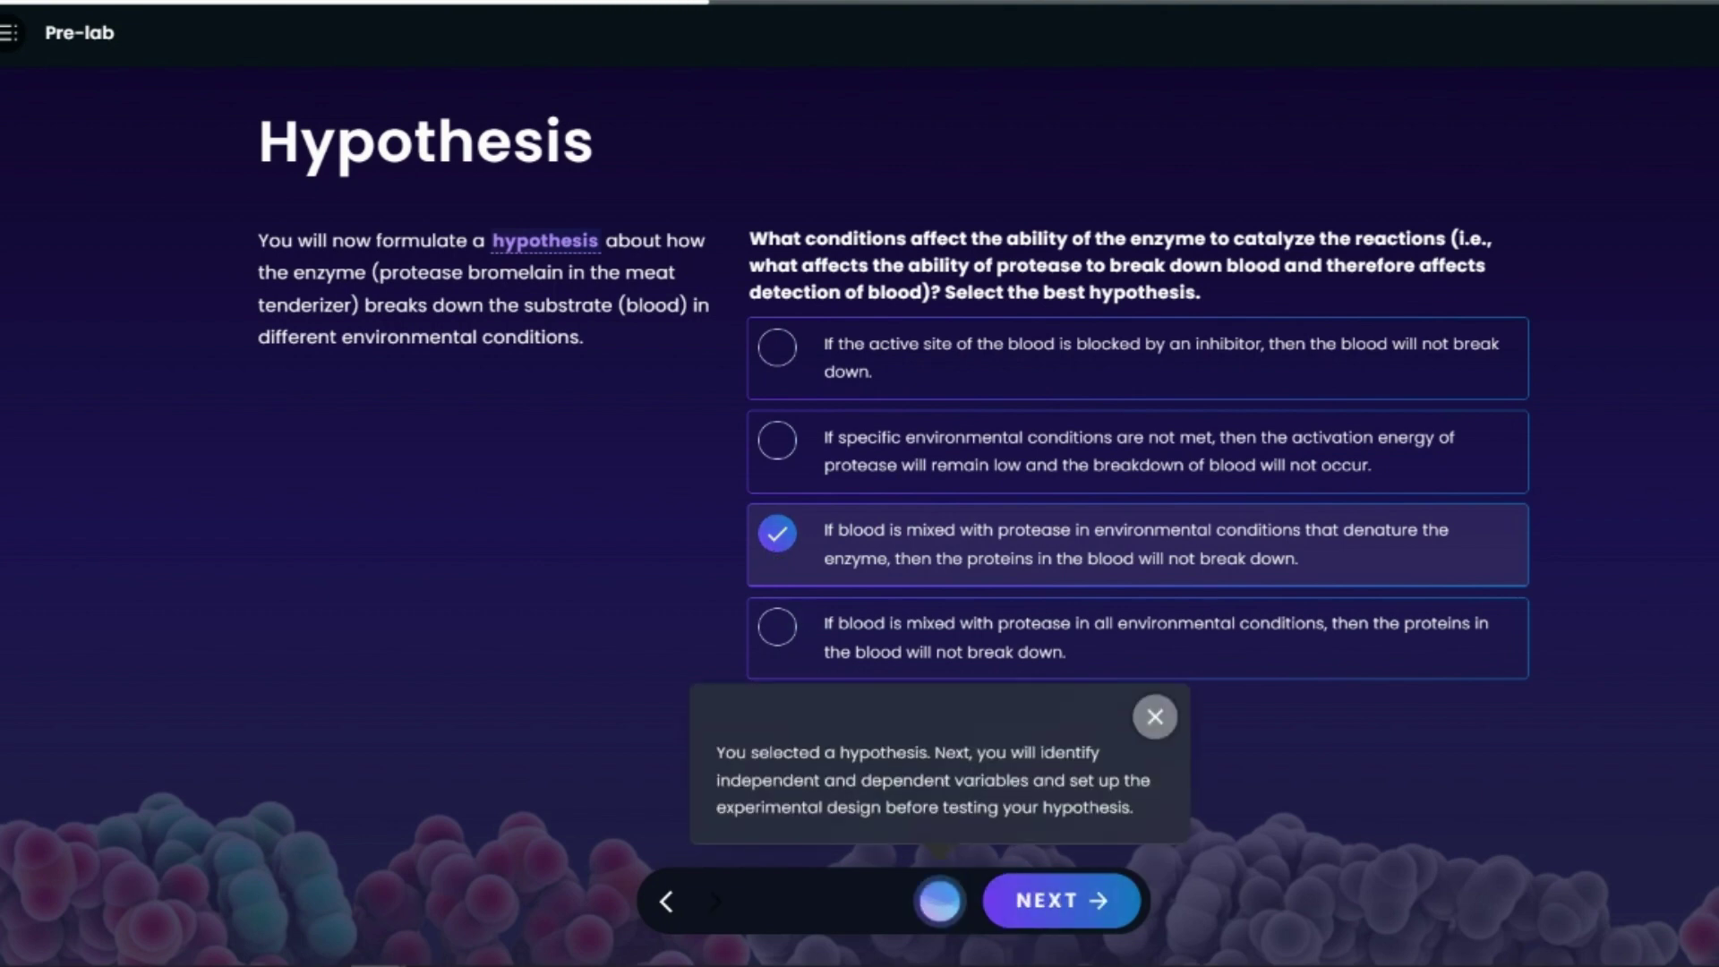
{"action": "left_click", "coordinate": [1067, 904]}
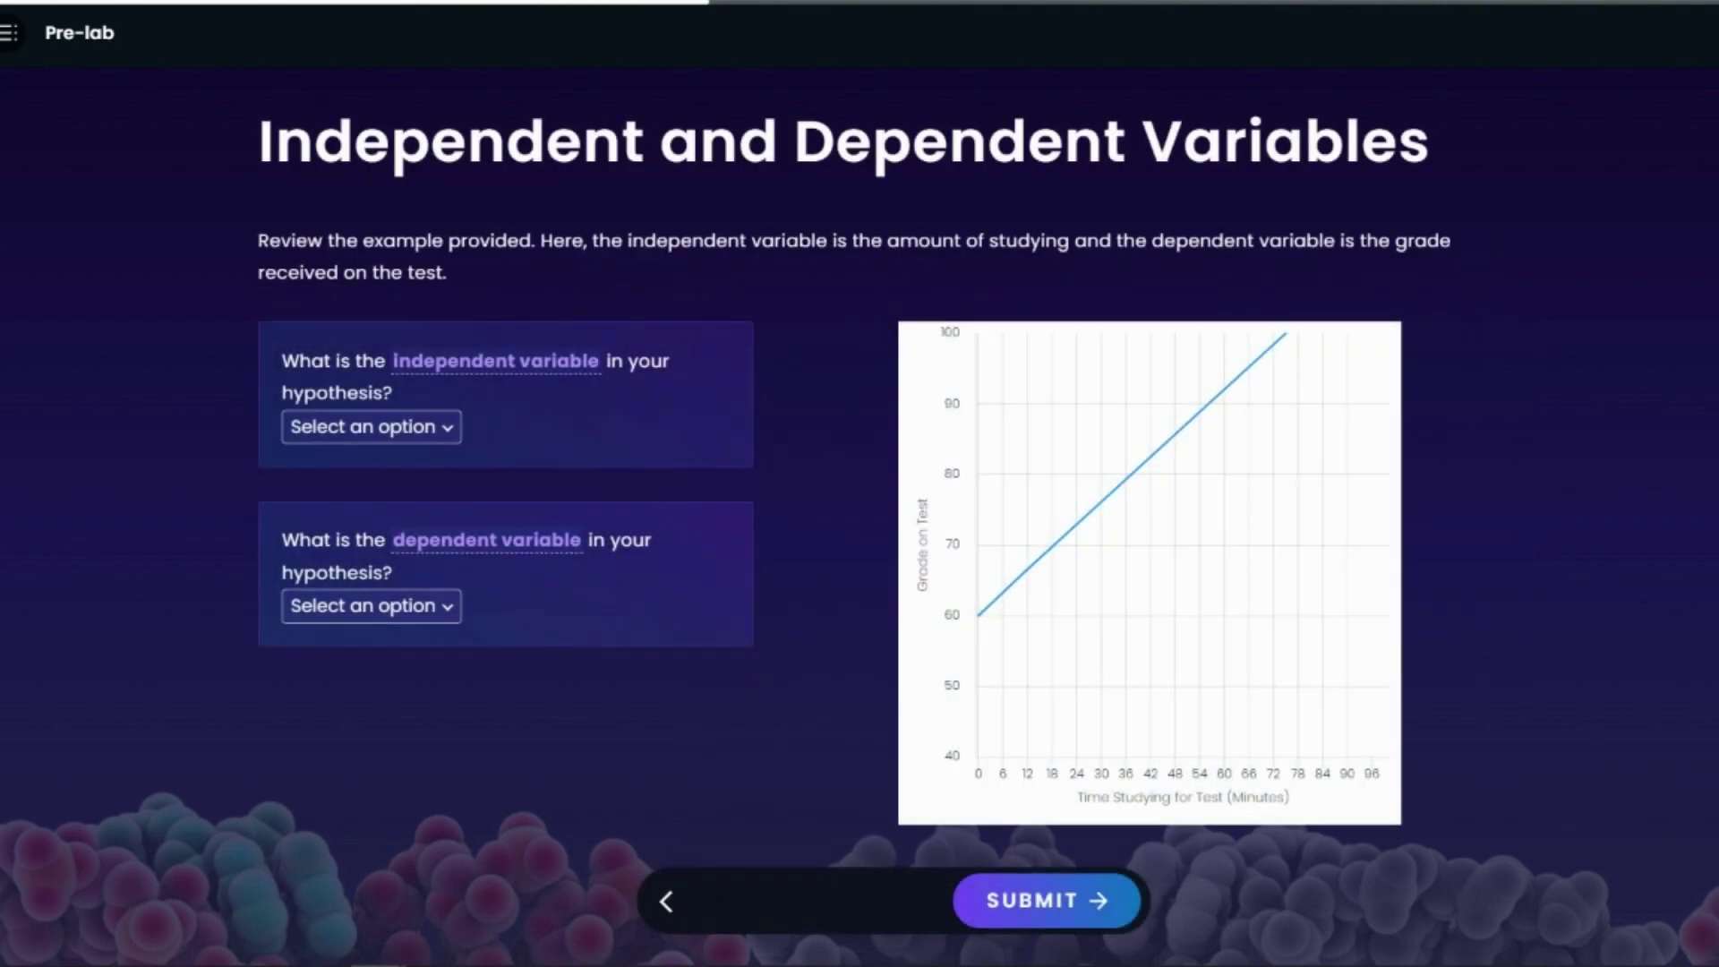
- Submit activation energy as the independent variable and inhibitor as the dependent variable
{"action": "left_click", "coordinate": [376, 427]}
{"action": "left_click", "coordinate": [385, 499]}
{"action": "left_click", "coordinate": [372, 606]}
{"action": "left_click", "coordinate": [350, 721]}
{"action": "left_click", "coordinate": [1003, 904]}
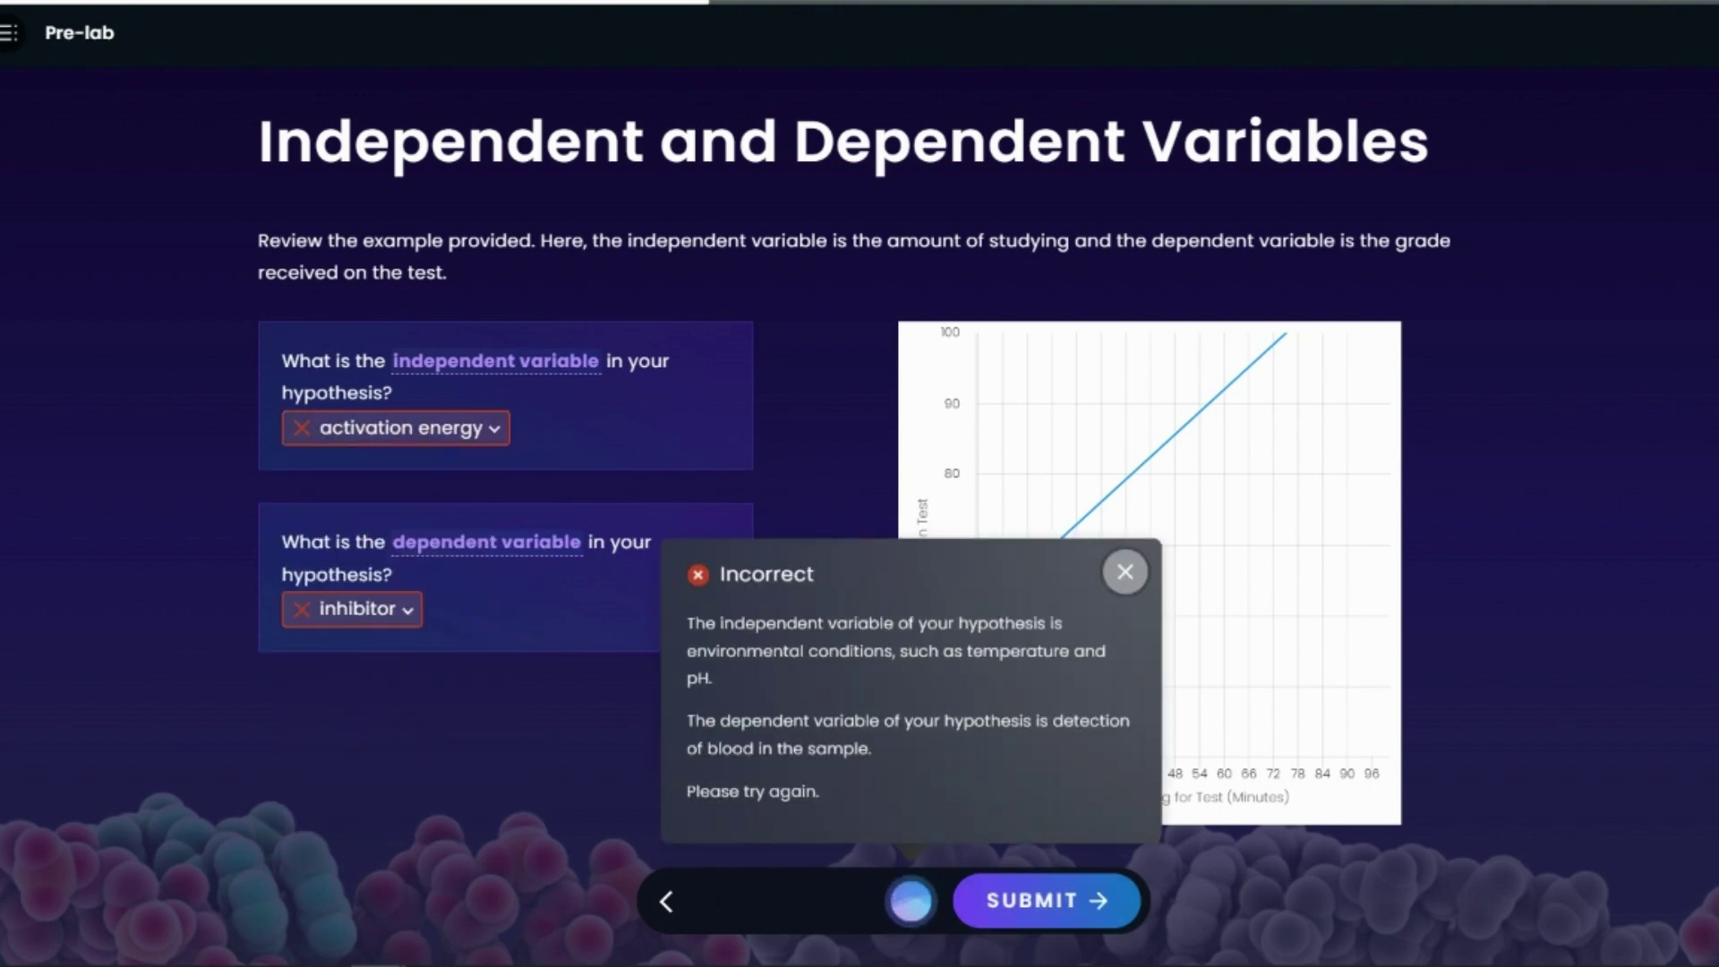
- Resubmit with environmental conditions as independent and activation energy as dependent variable
{"action": "left_click", "coordinate": [398, 427]}
{"action": "left_click", "coordinate": [385, 587]}
{"action": "left_click", "coordinate": [352, 606]}
{"action": "left_click", "coordinate": [380, 764]}
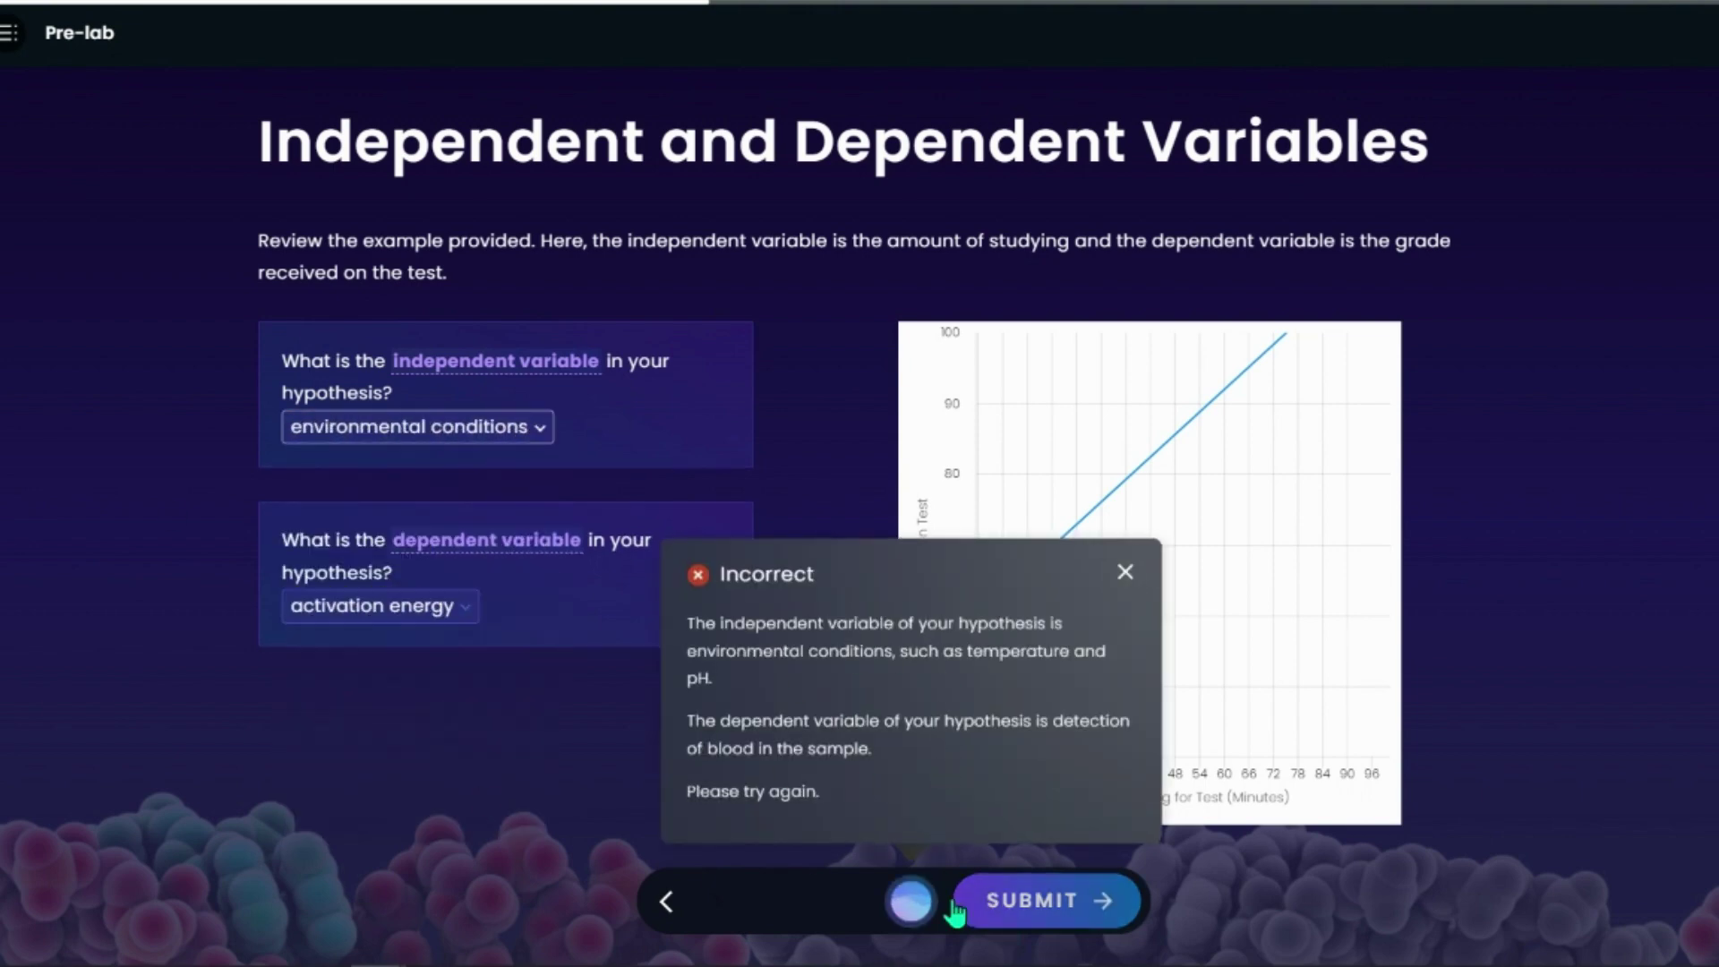
{"action": "left_click", "coordinate": [1002, 918]}
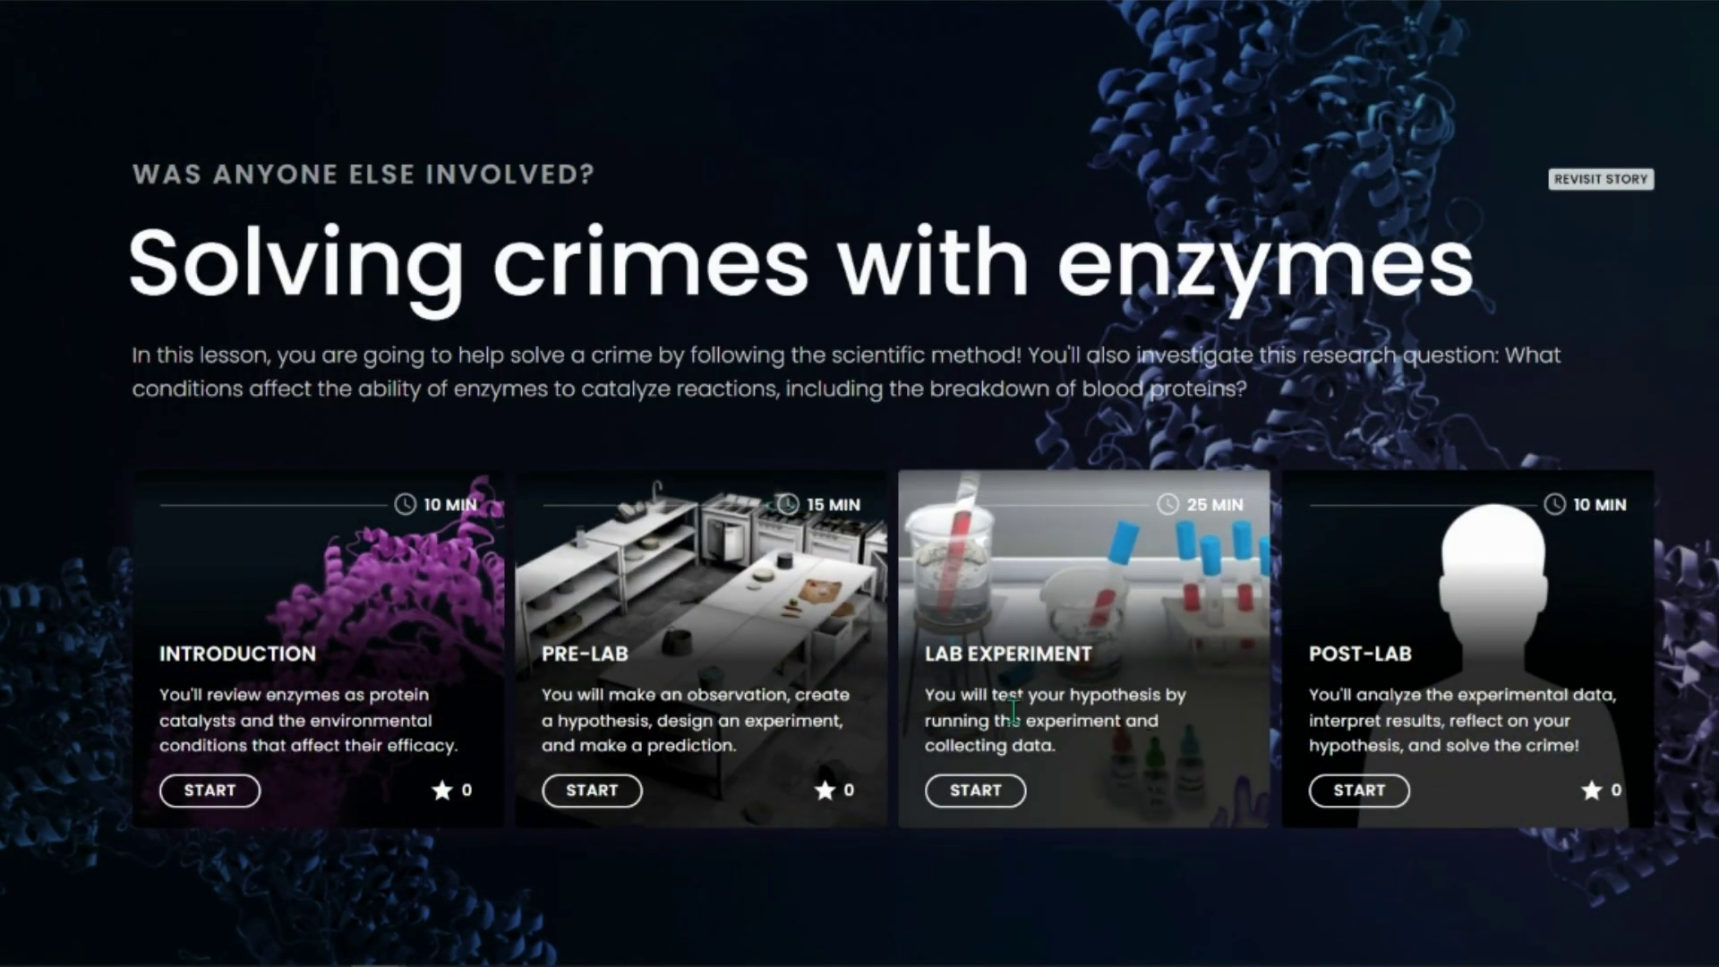
{"action": "left_click", "coordinate": [1009, 790]}
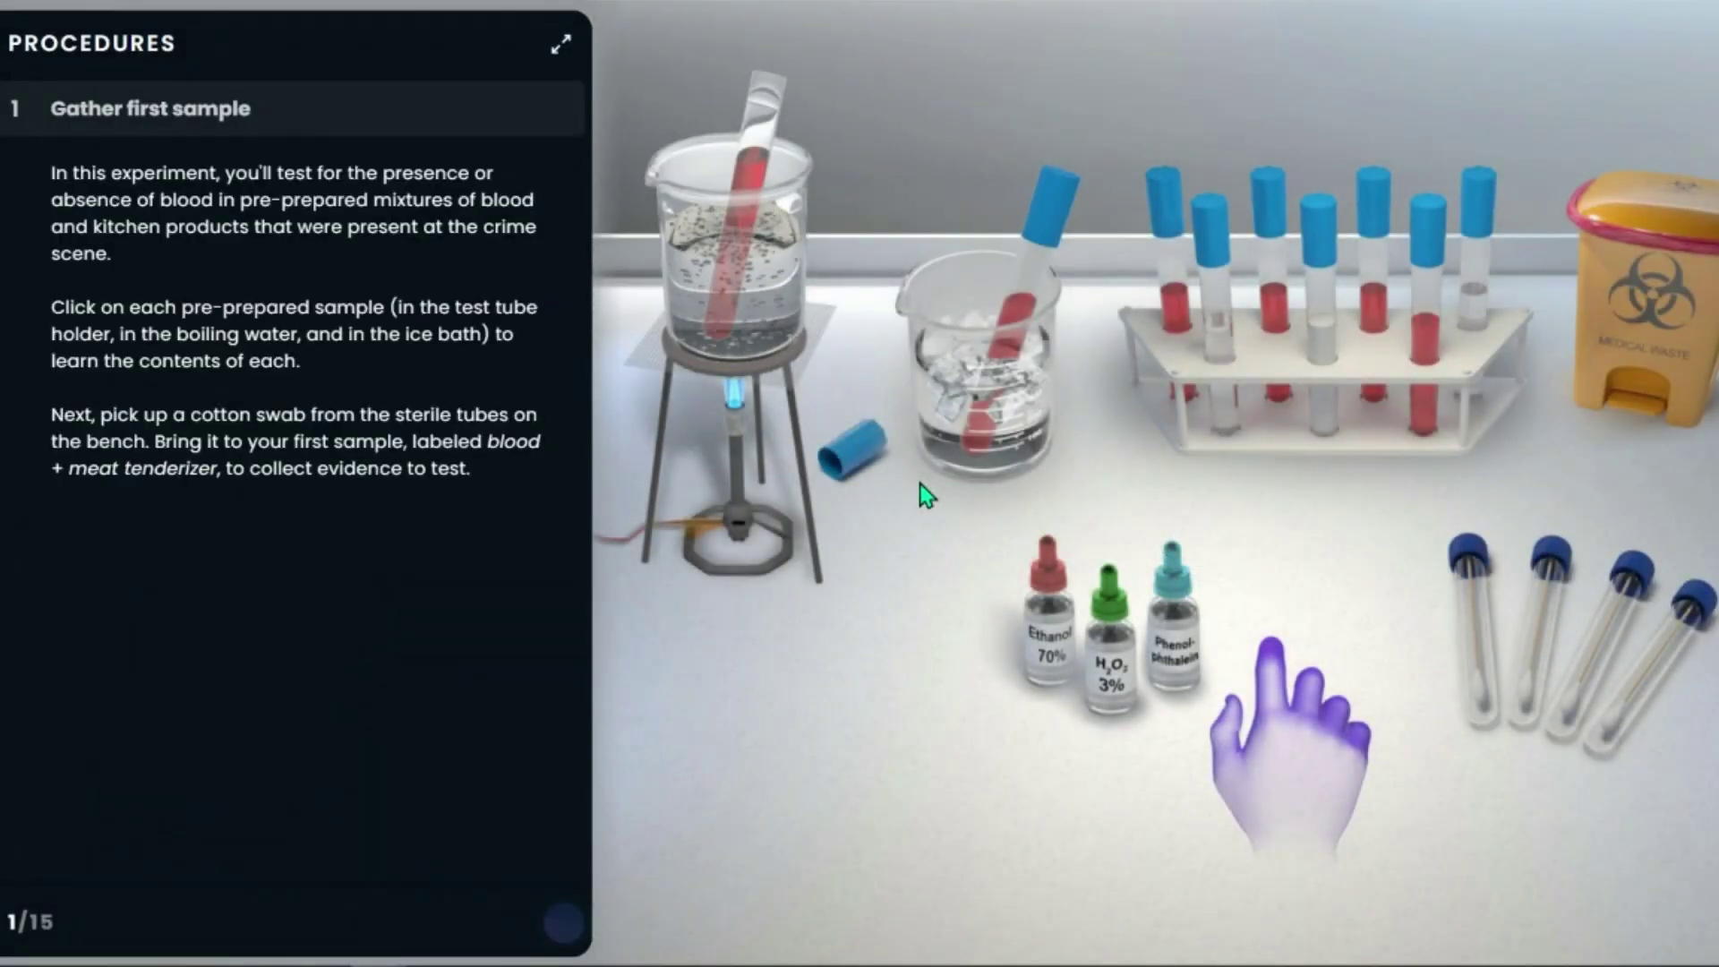
{"action": "left_click", "coordinate": [721, 315]}
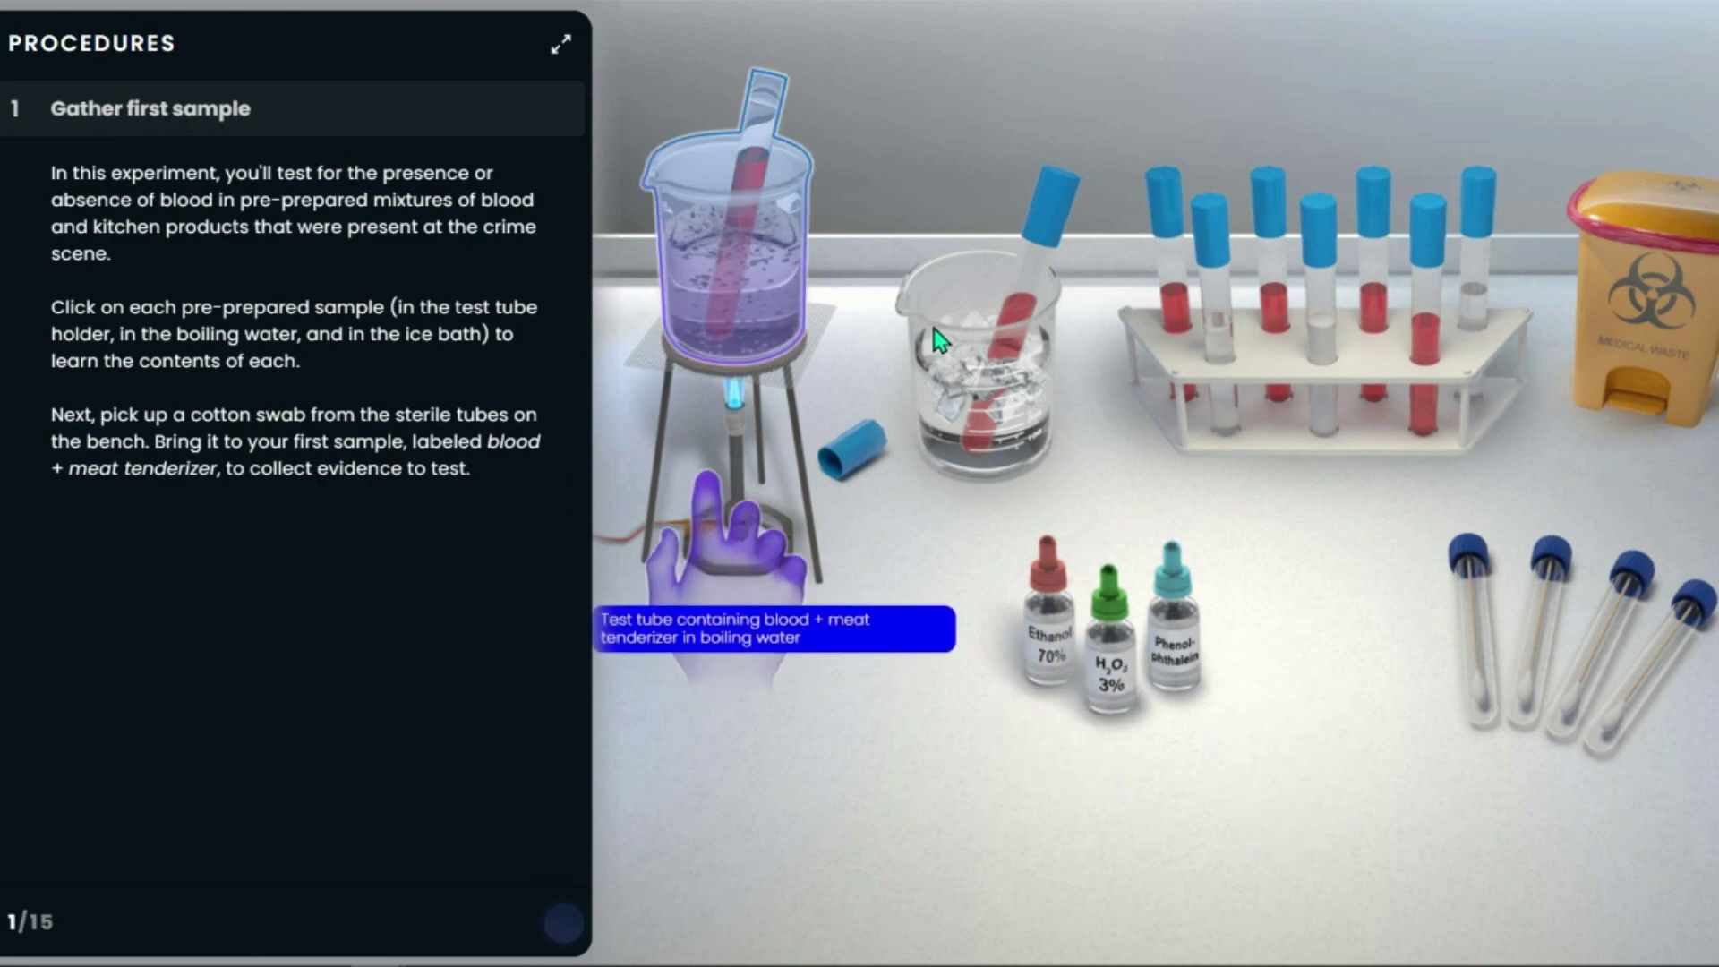
{"action": "left_click", "coordinate": [1054, 318]}
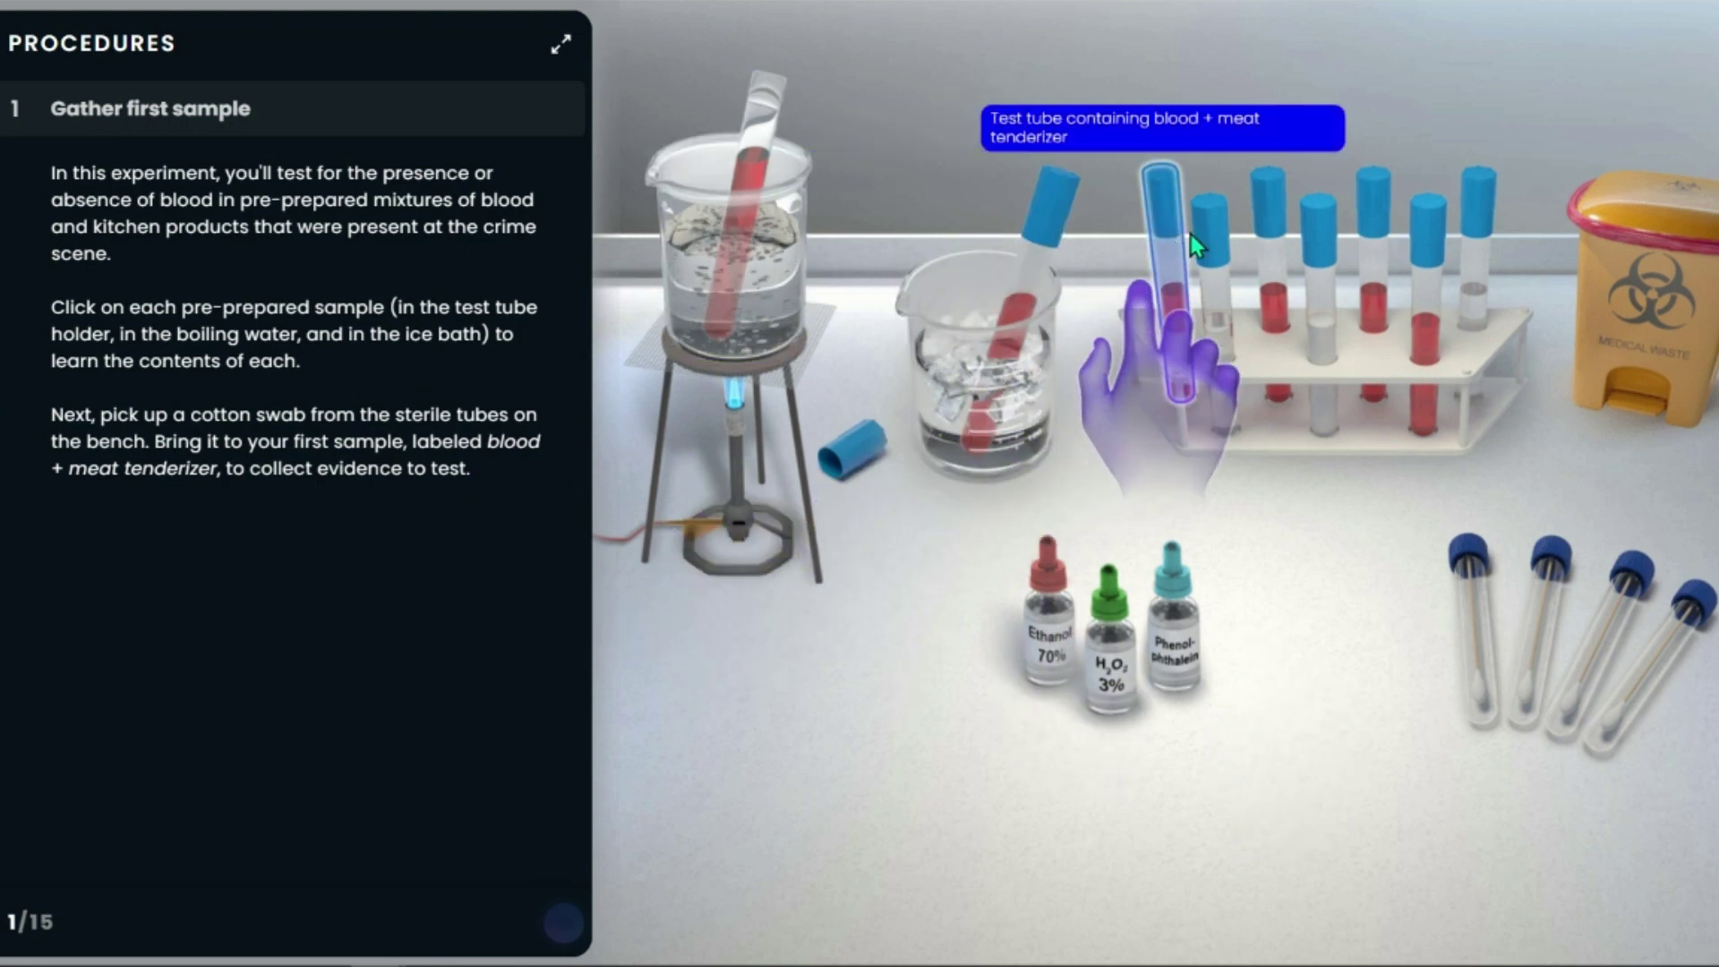
{"action": "left_click", "coordinate": [1208, 219]}
{"action": "left_click", "coordinate": [1263, 191]}
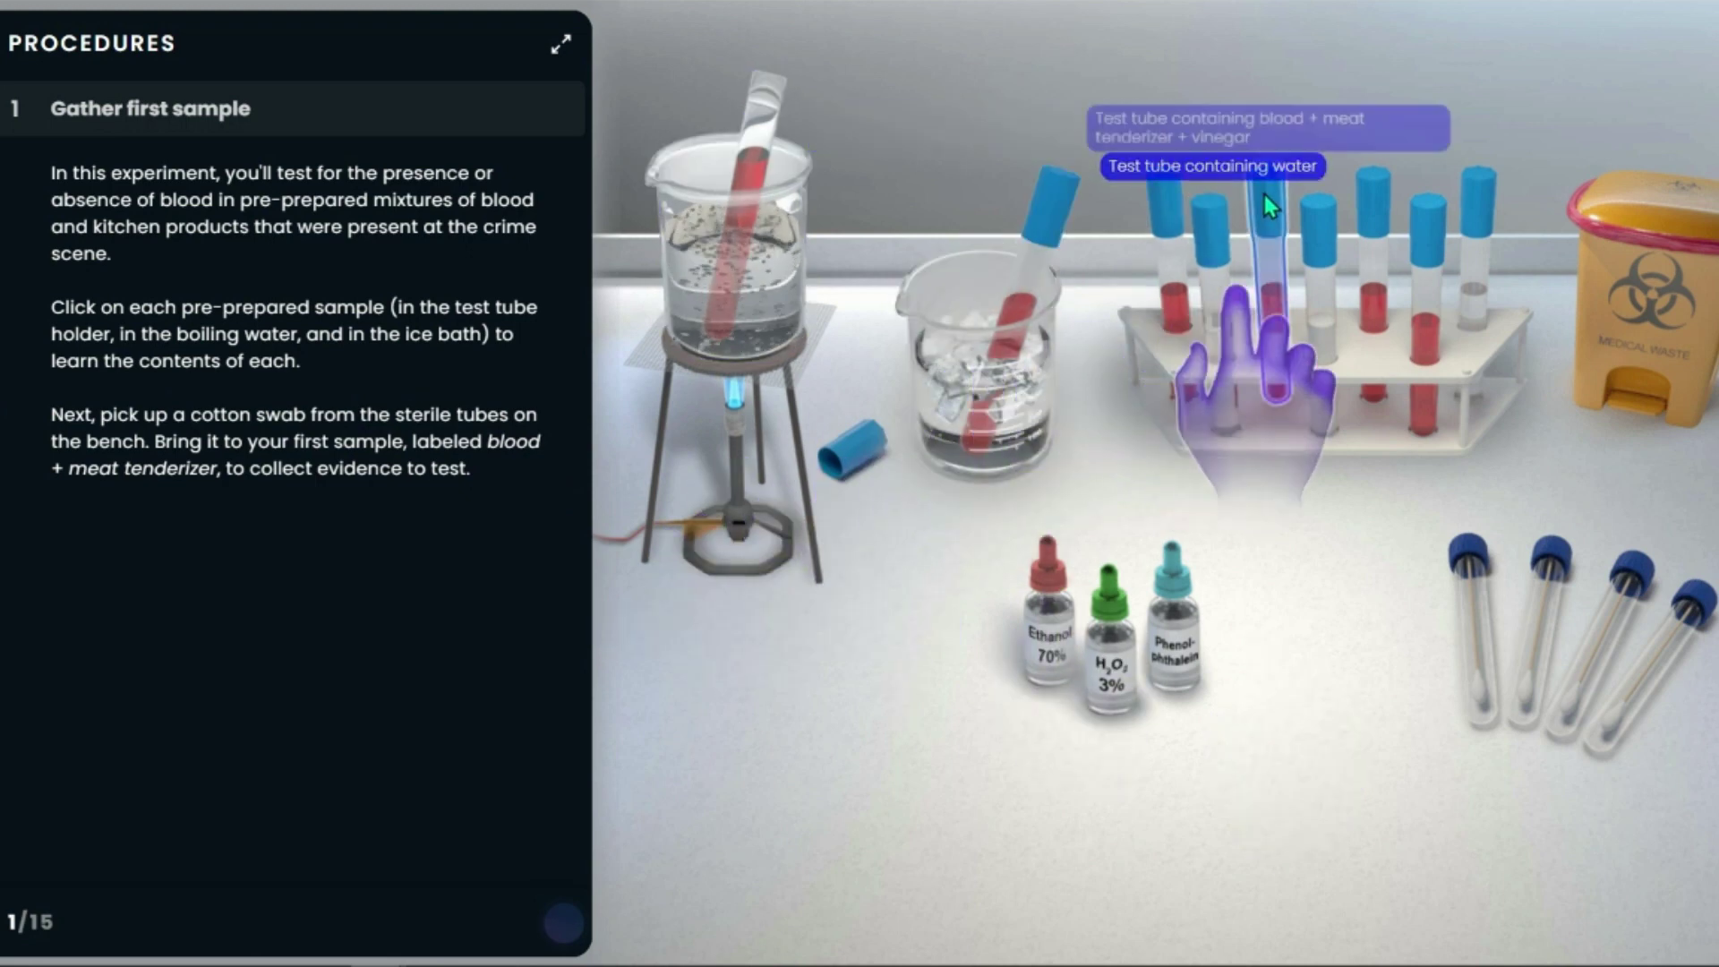
{"action": "left_click", "coordinate": [1324, 230]}
{"action": "left_click", "coordinate": [1375, 208]}
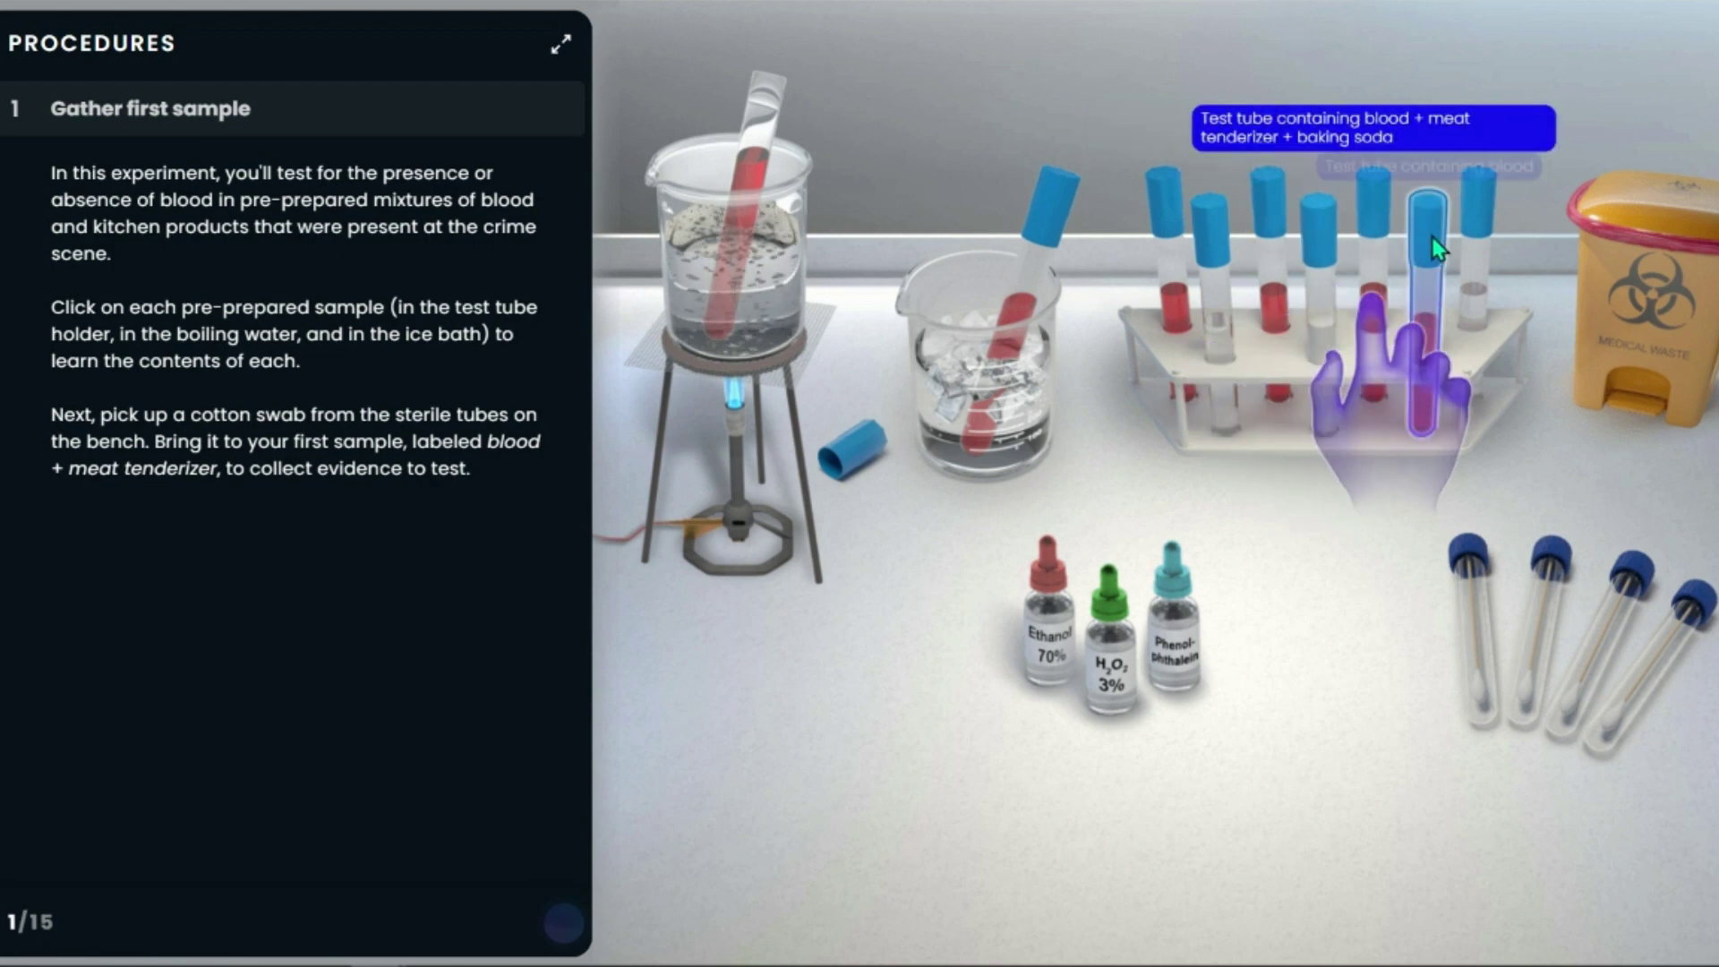
{"action": "left_click", "coordinate": [1425, 224]}
{"action": "left_click", "coordinate": [1475, 229]}
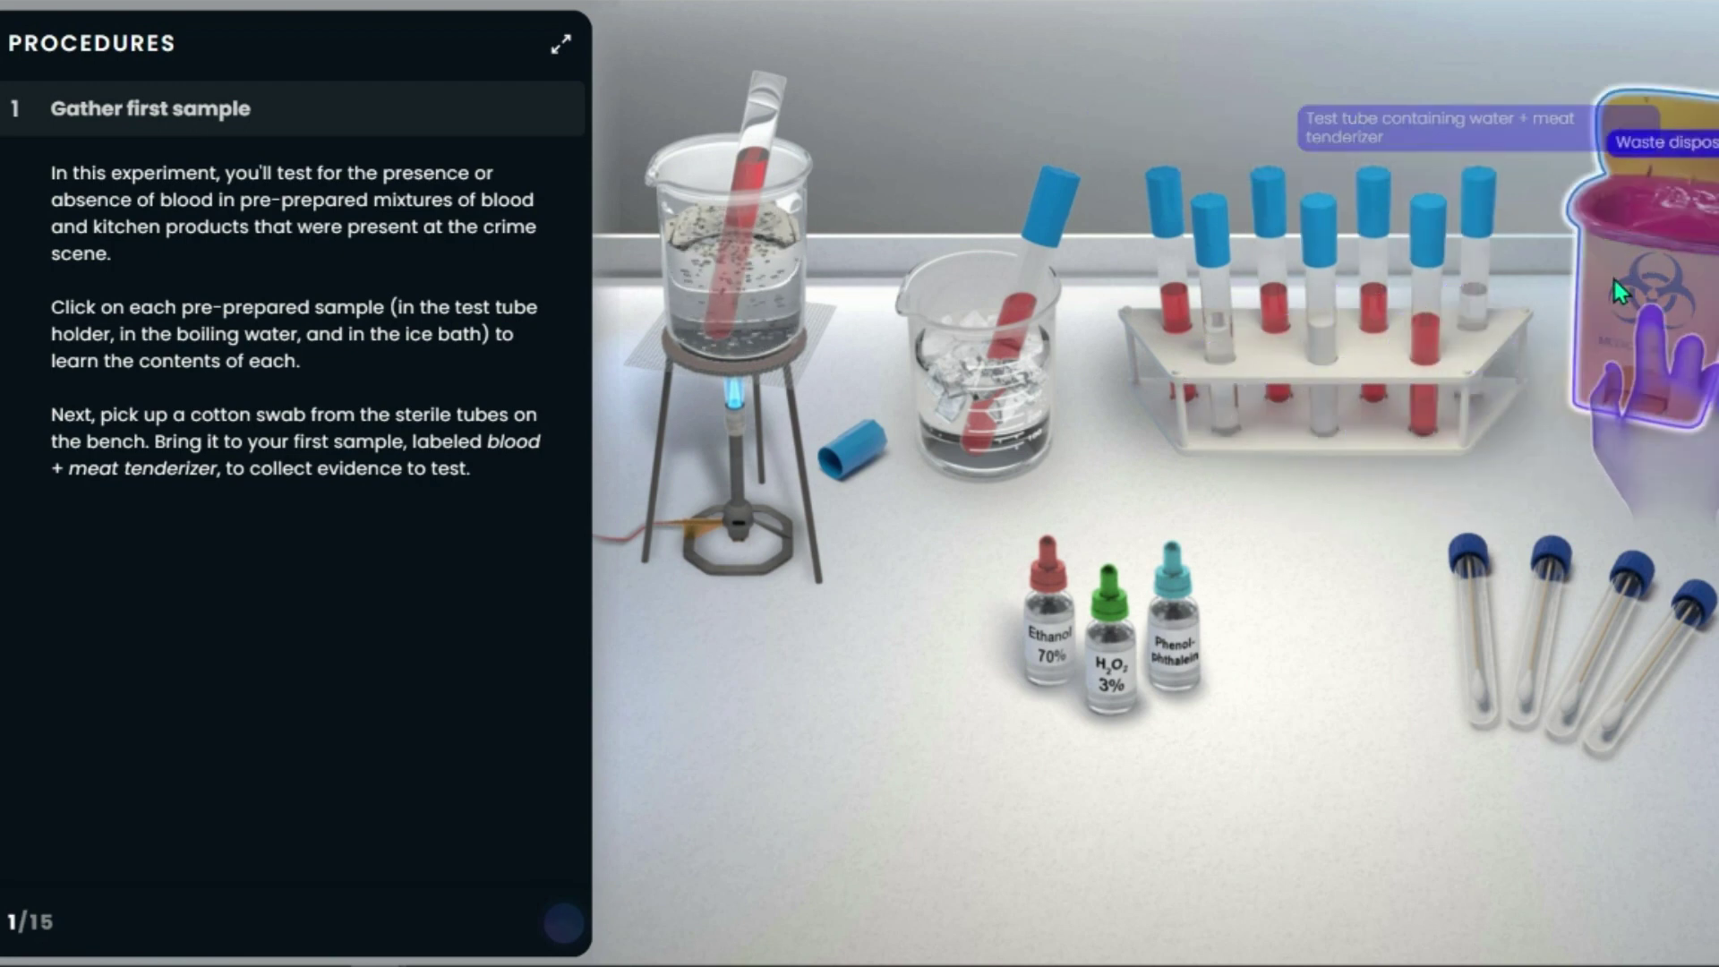
{"action": "left_click", "coordinate": [1051, 621]}
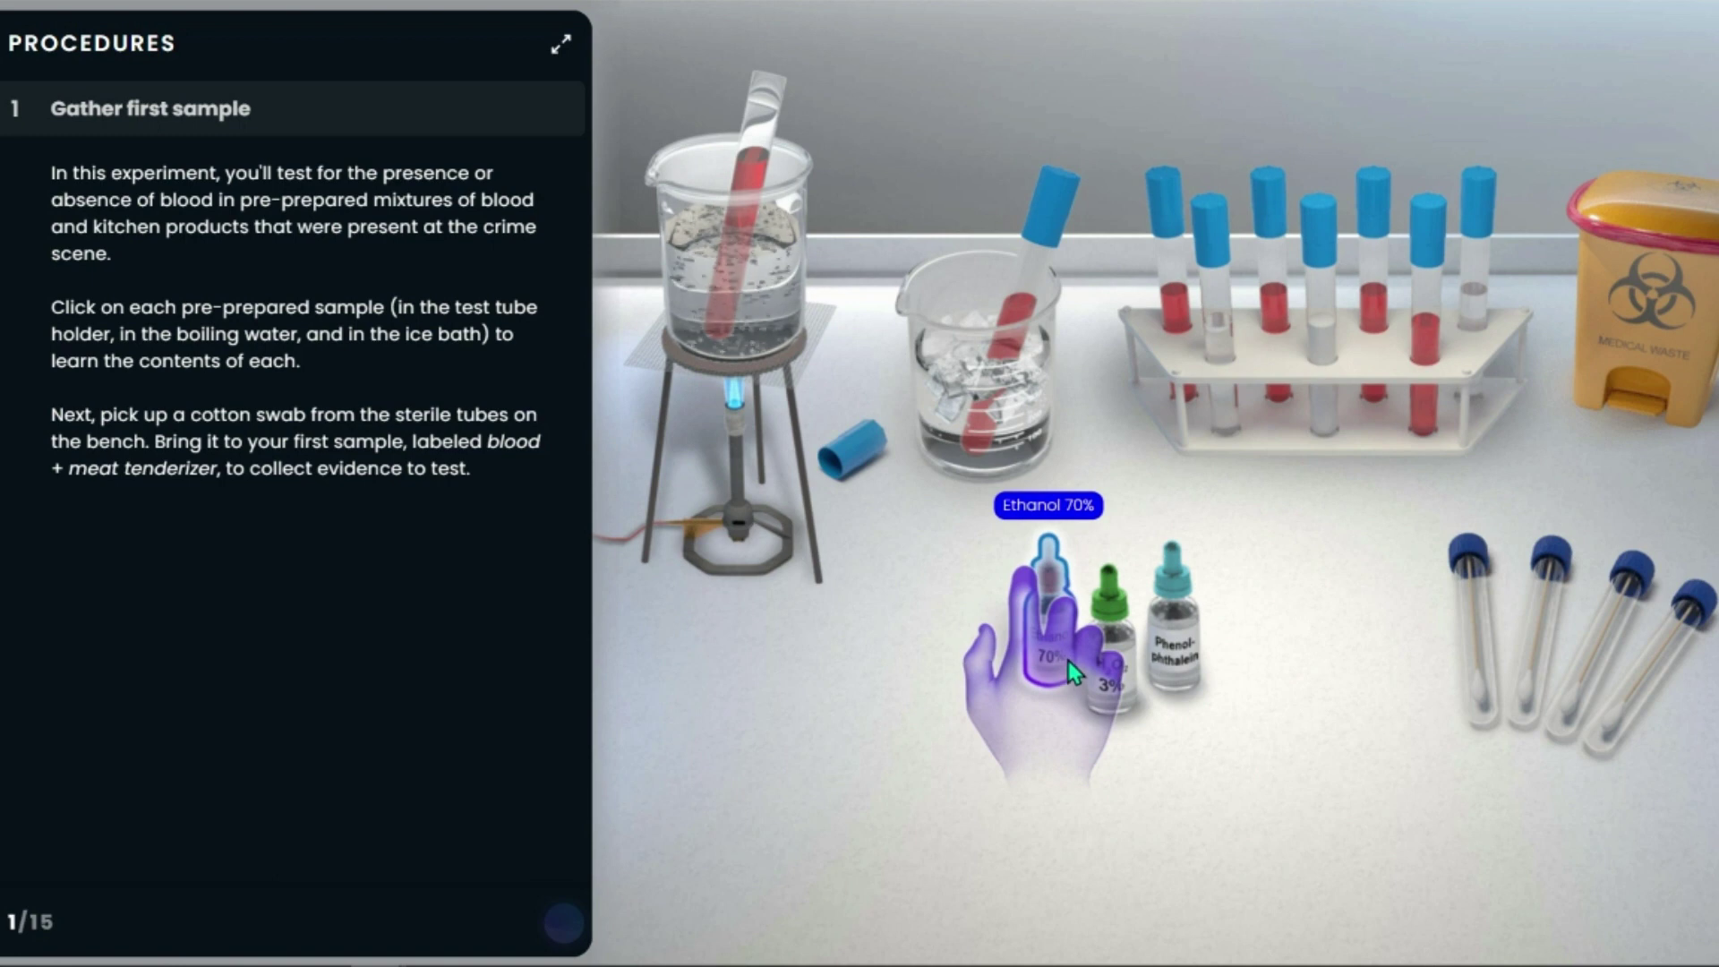
{"action": "left_click", "coordinate": [1110, 631]}
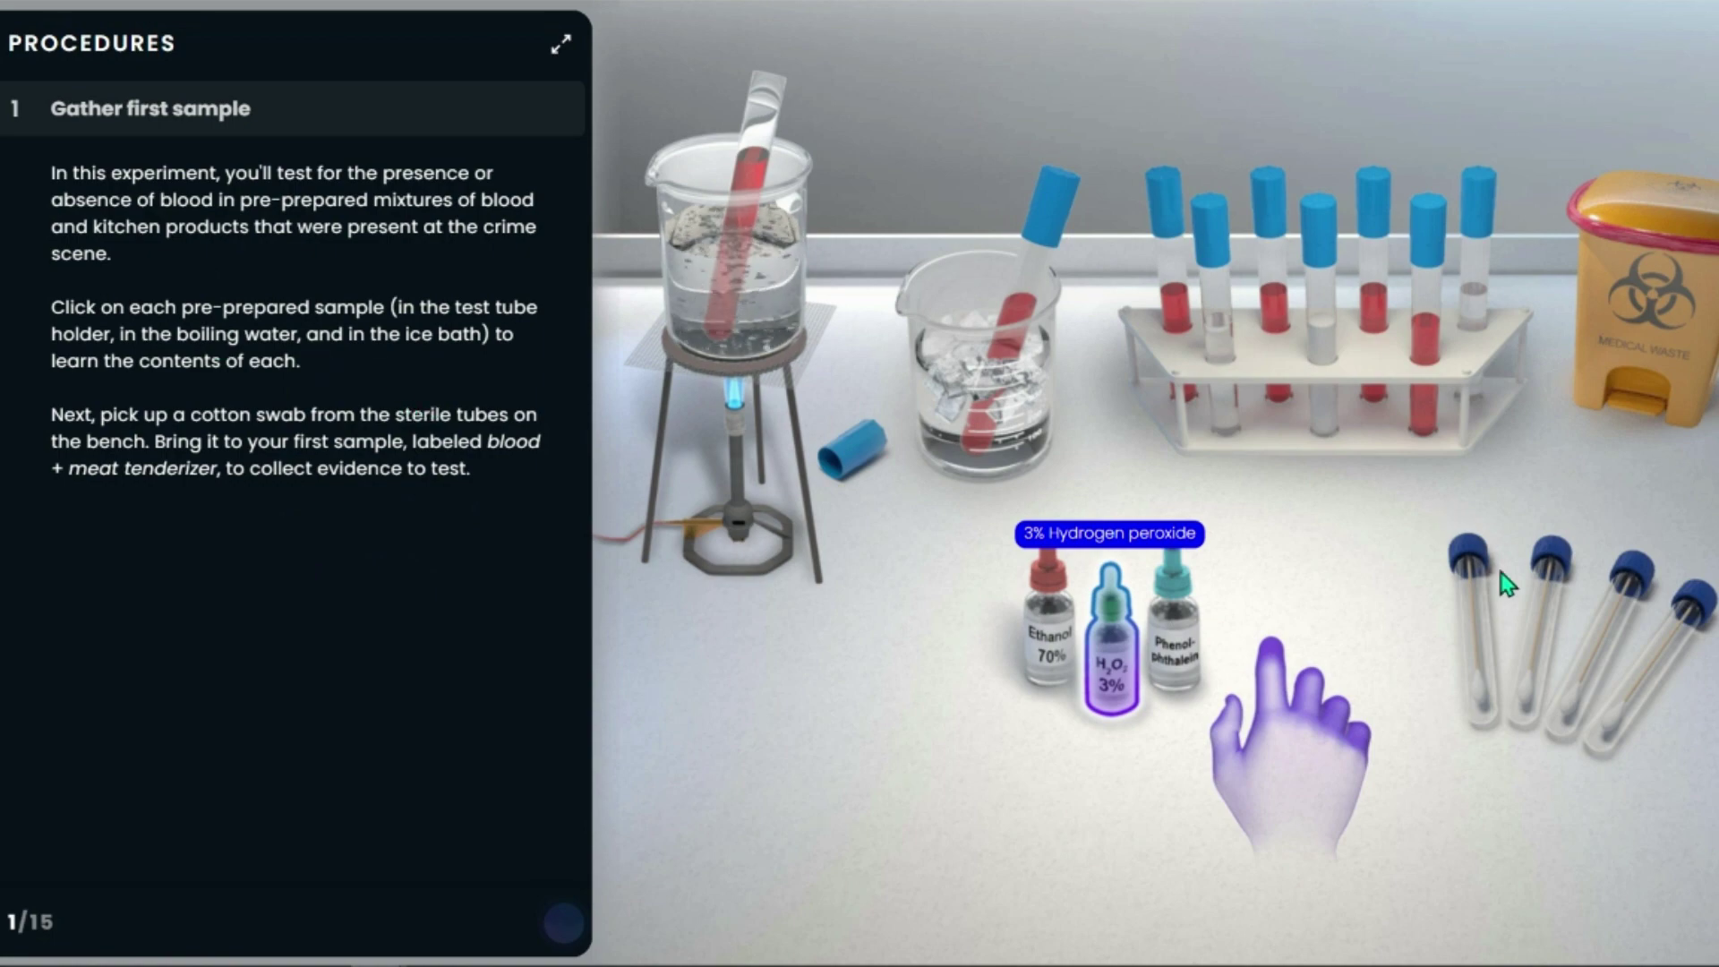
- Swab the blood + meat tenderizer sample, then drop ethanol, phenolphthalein and hydrogen peroxide onto the cotton swab
{"action": "left_click", "coordinate": [1468, 599]}
{"action": "left_click", "coordinate": [1163, 256]}
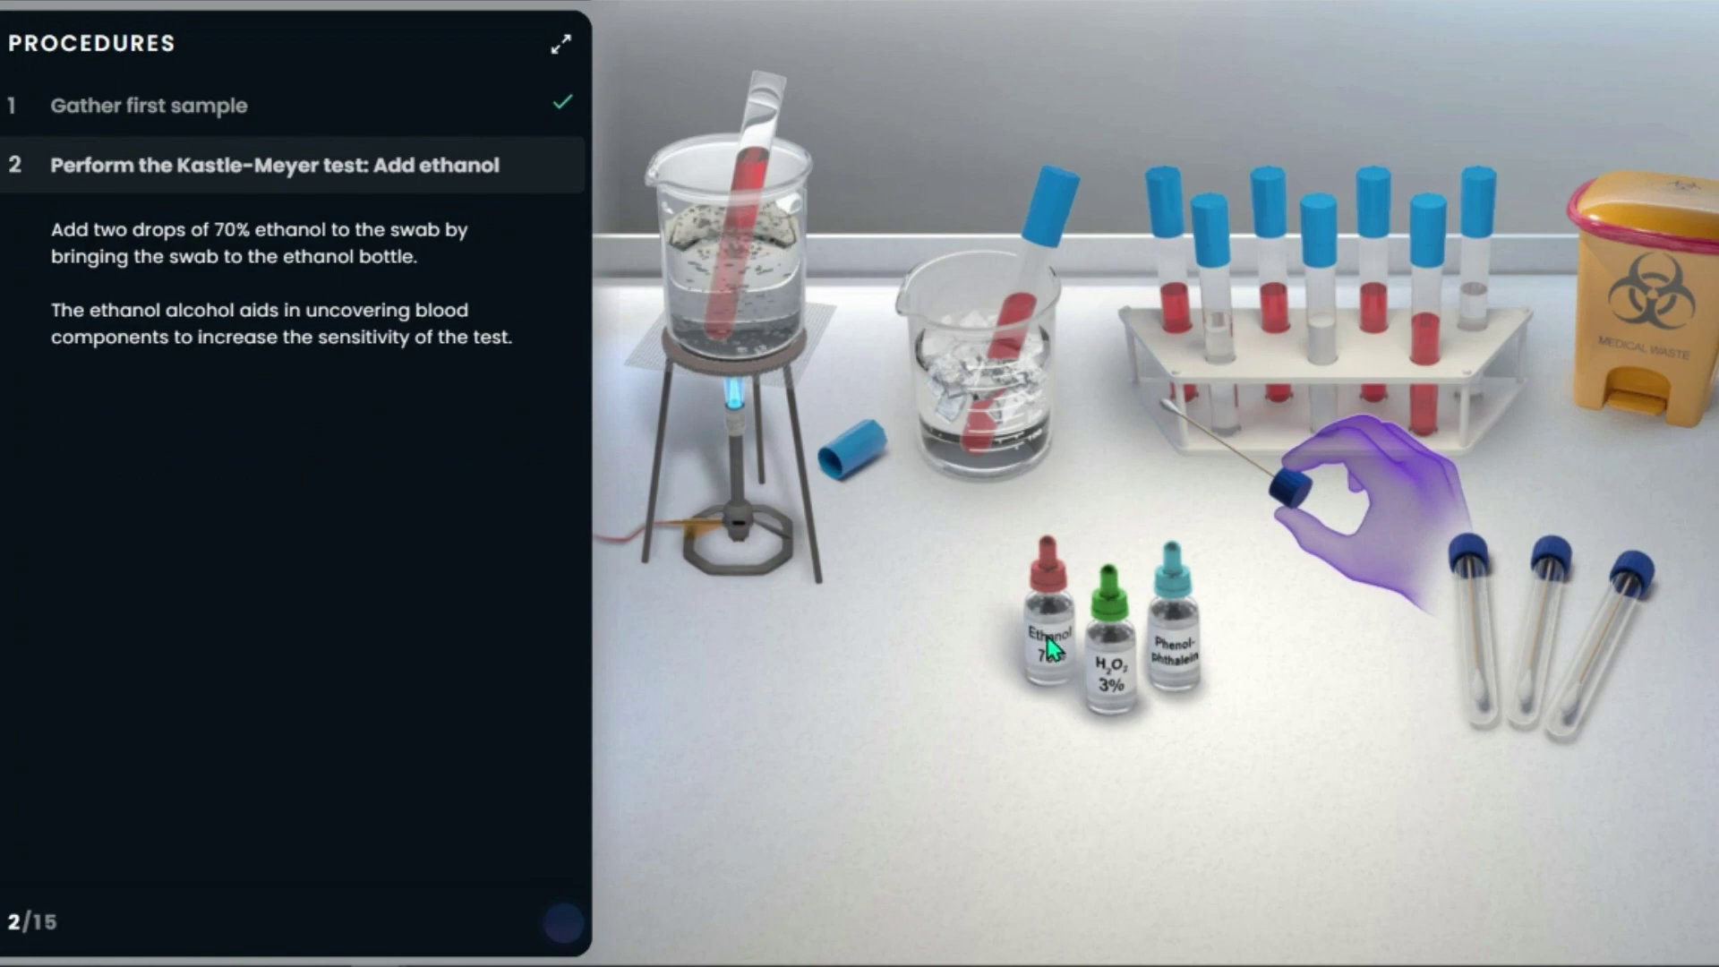
{"action": "left_click", "coordinate": [1049, 646]}
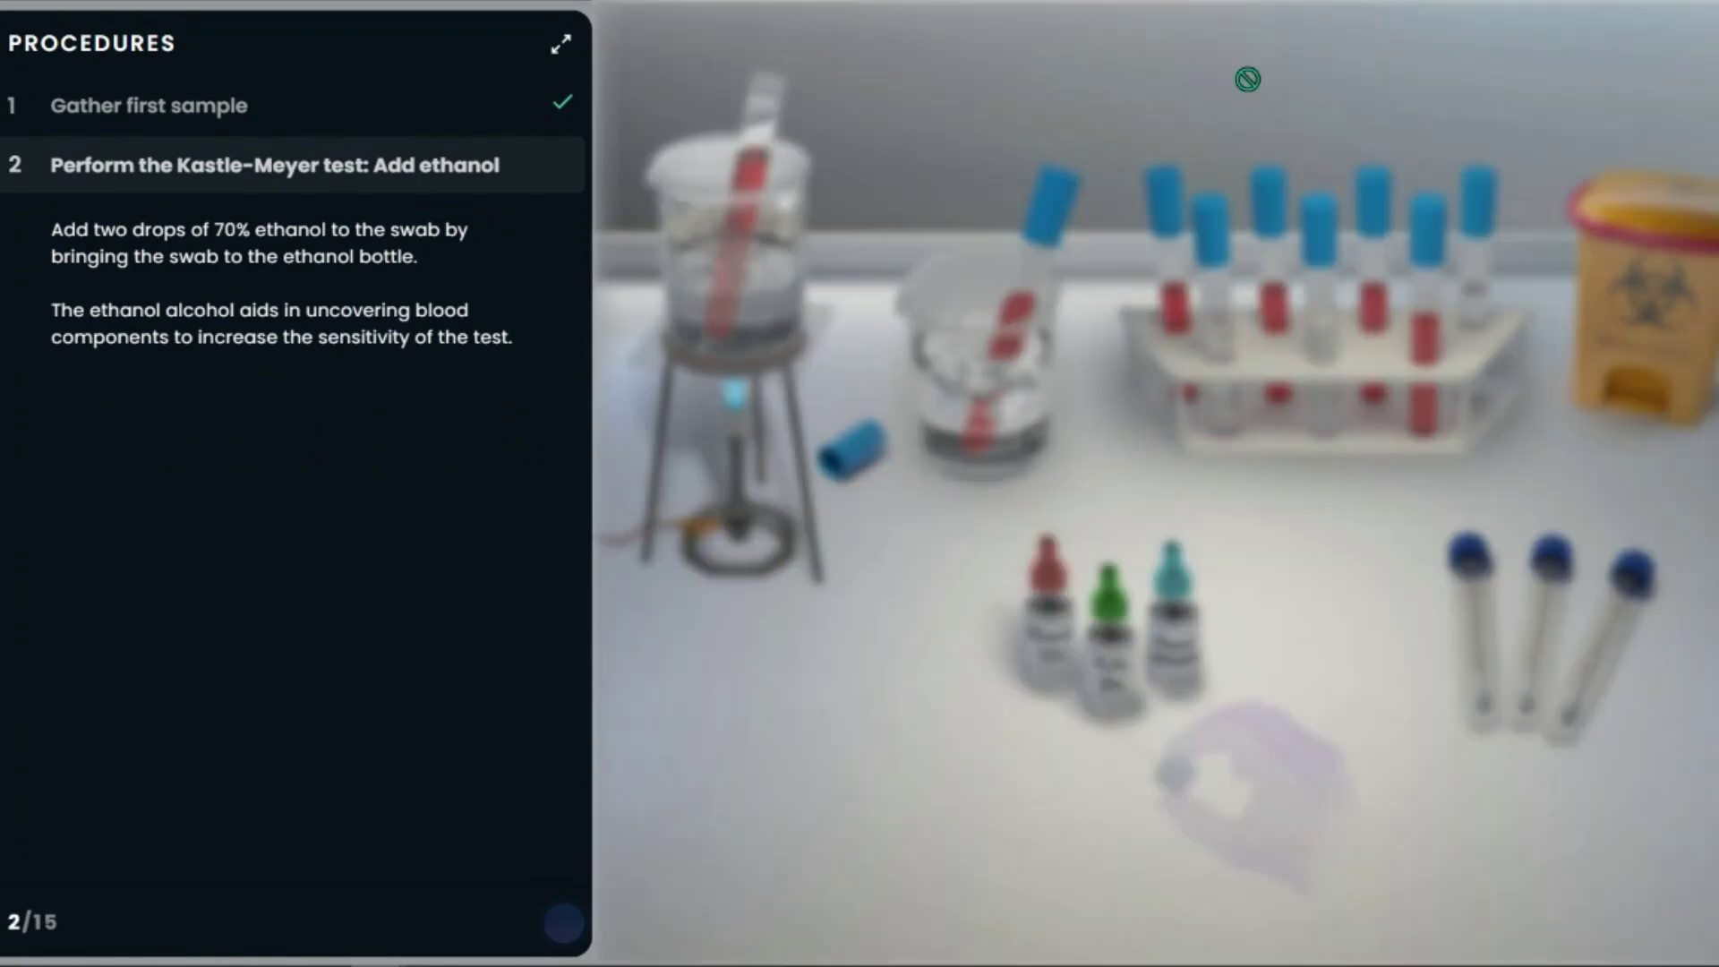
{"action": "left_click", "coordinate": [1187, 632]}
{"action": "left_click", "coordinate": [117, 515]}
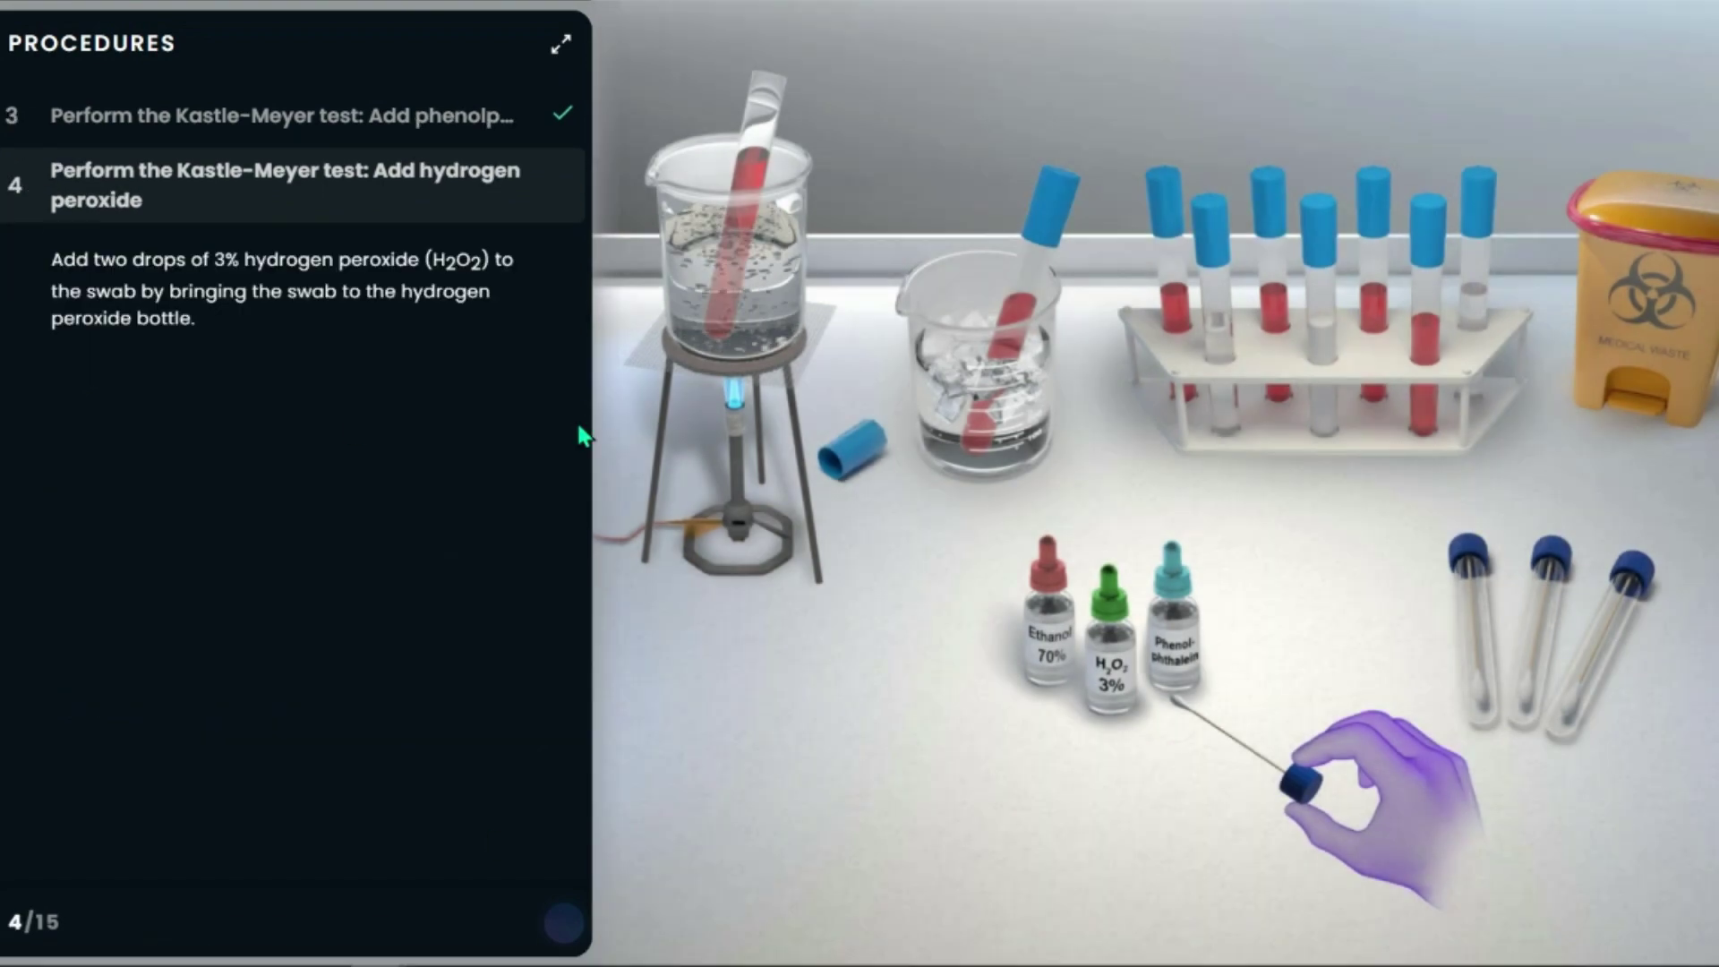
{"action": "left_click", "coordinate": [1126, 634]}
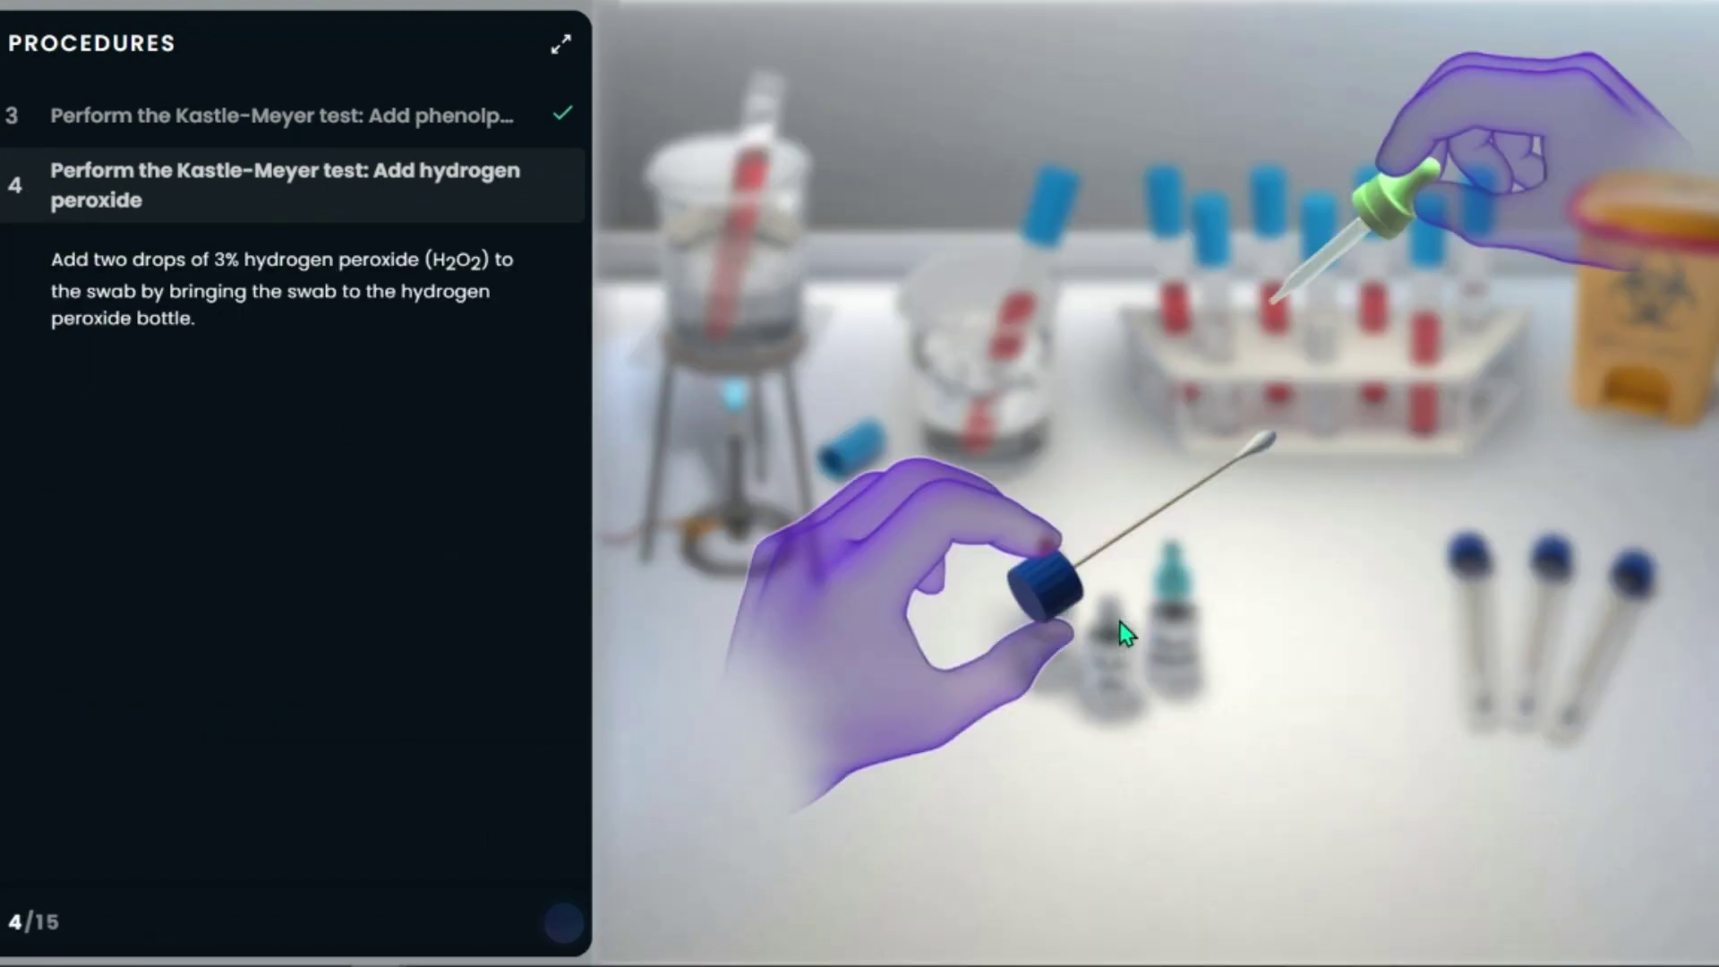
{"action": "left_click", "coordinate": [1275, 94]}
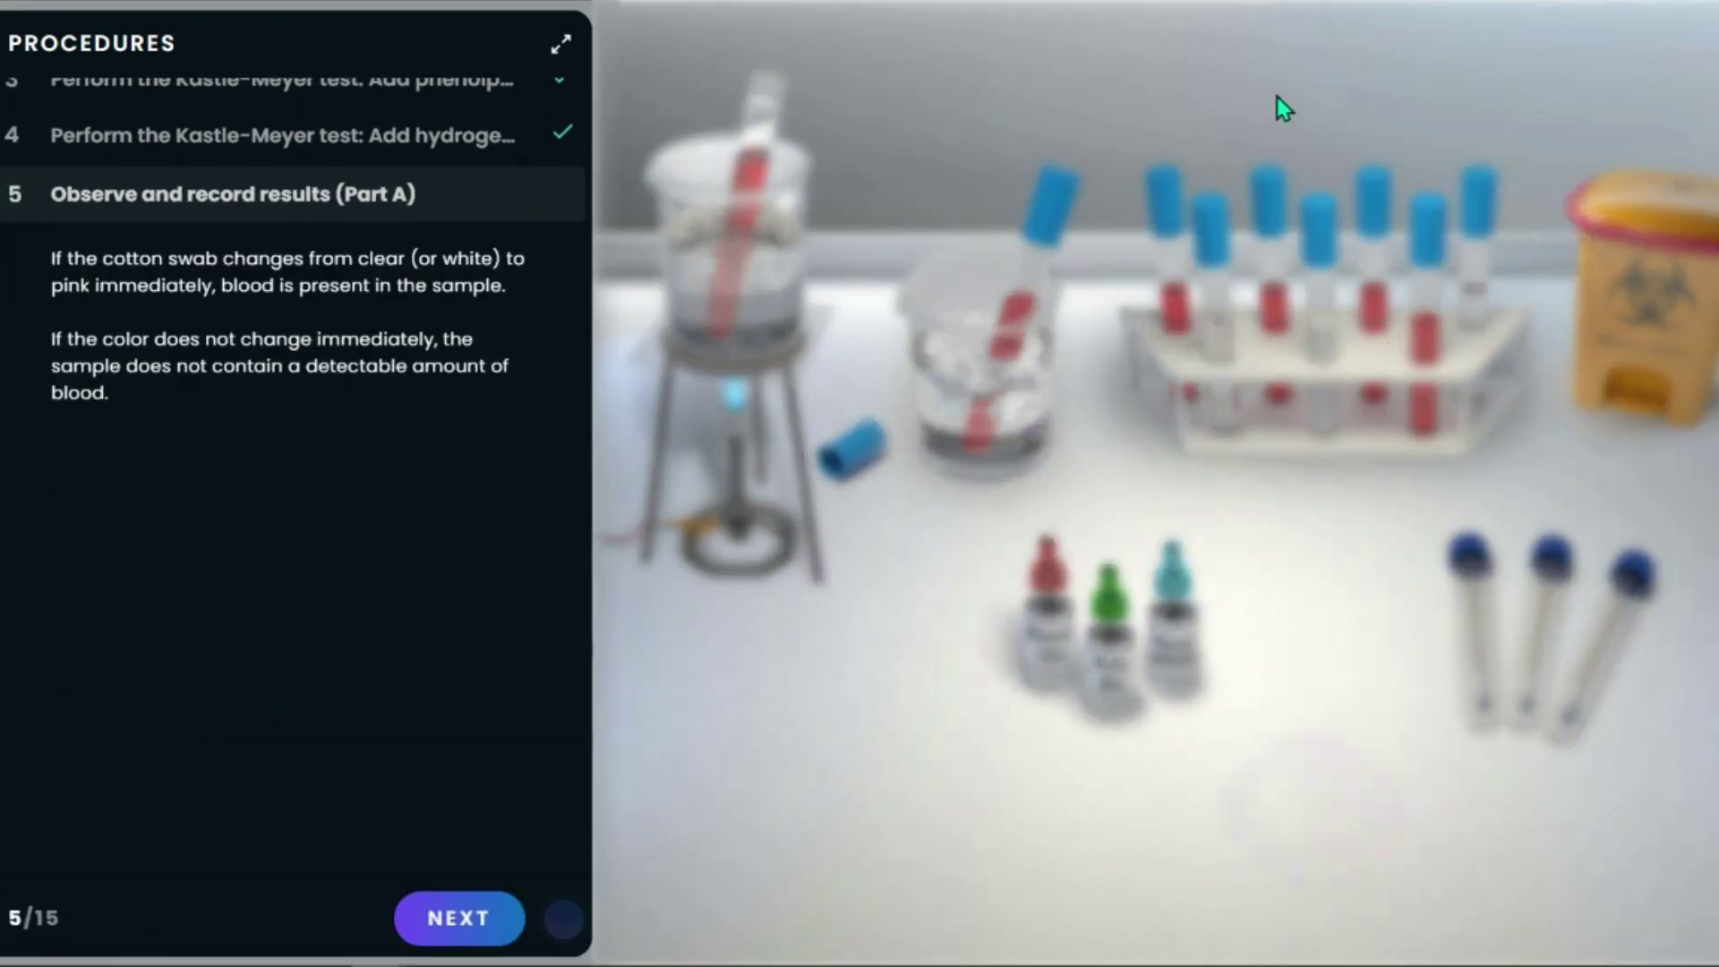
{"action": "left_click", "coordinate": [1200, 98]}
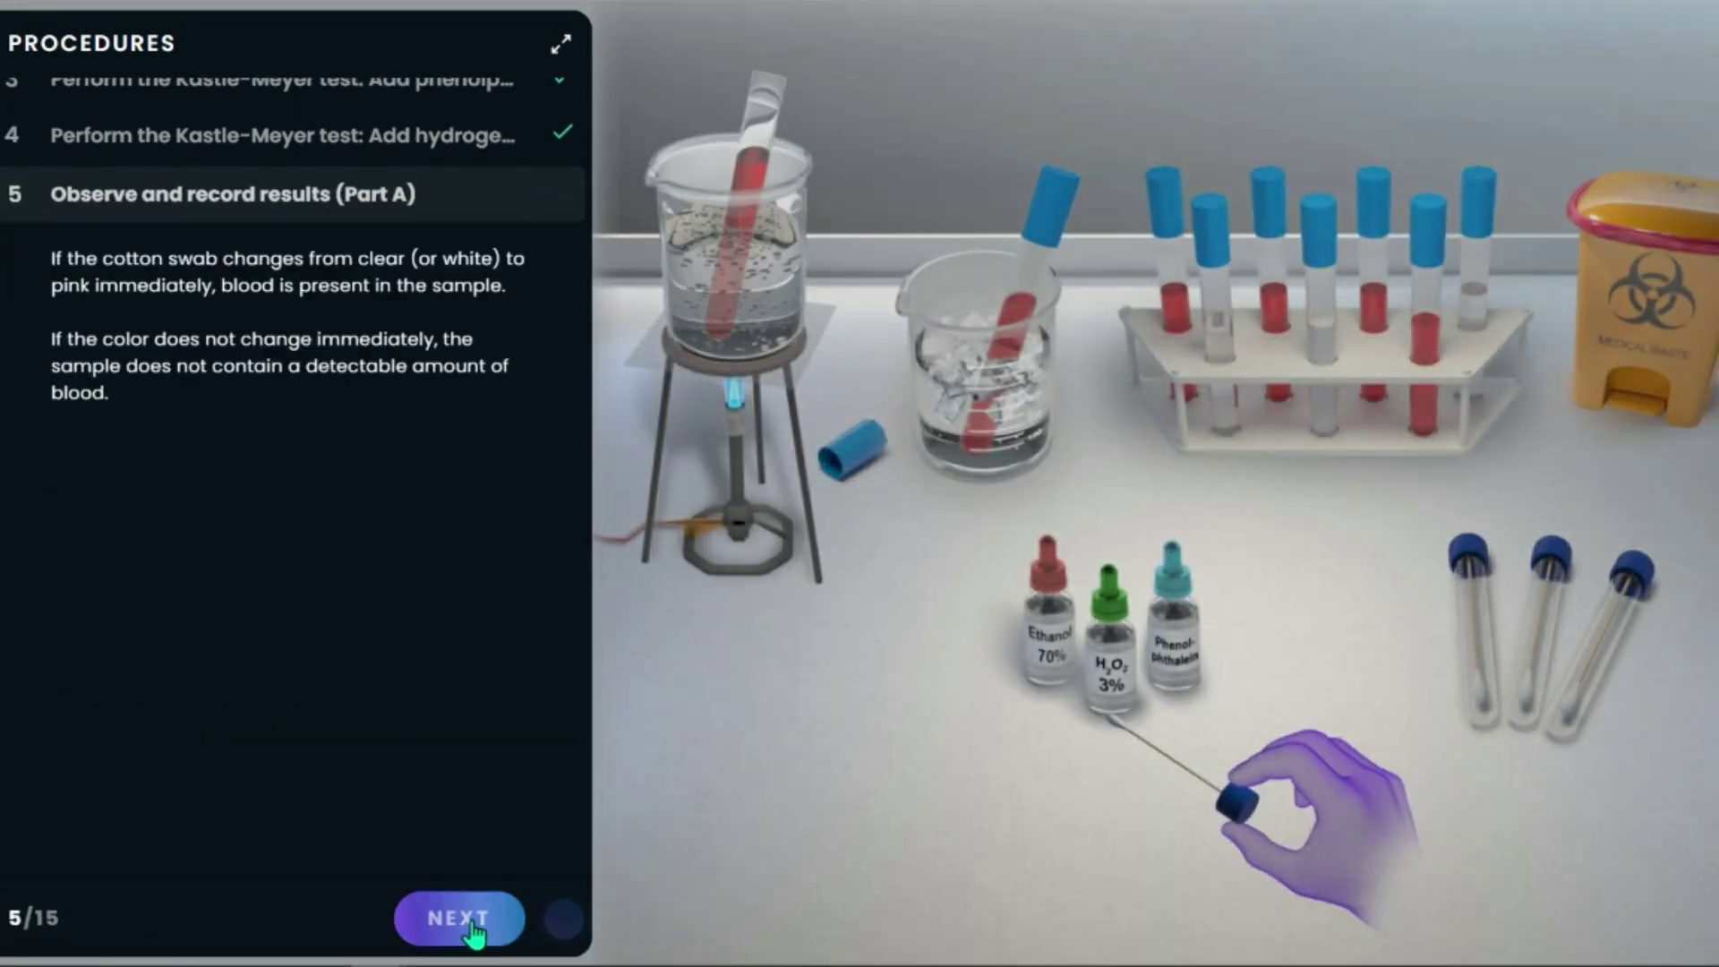
- Enter 'clear' as sample 1's swab colour in the results table, submit it, and continue
{"action": "left_click", "coordinate": [458, 918]}
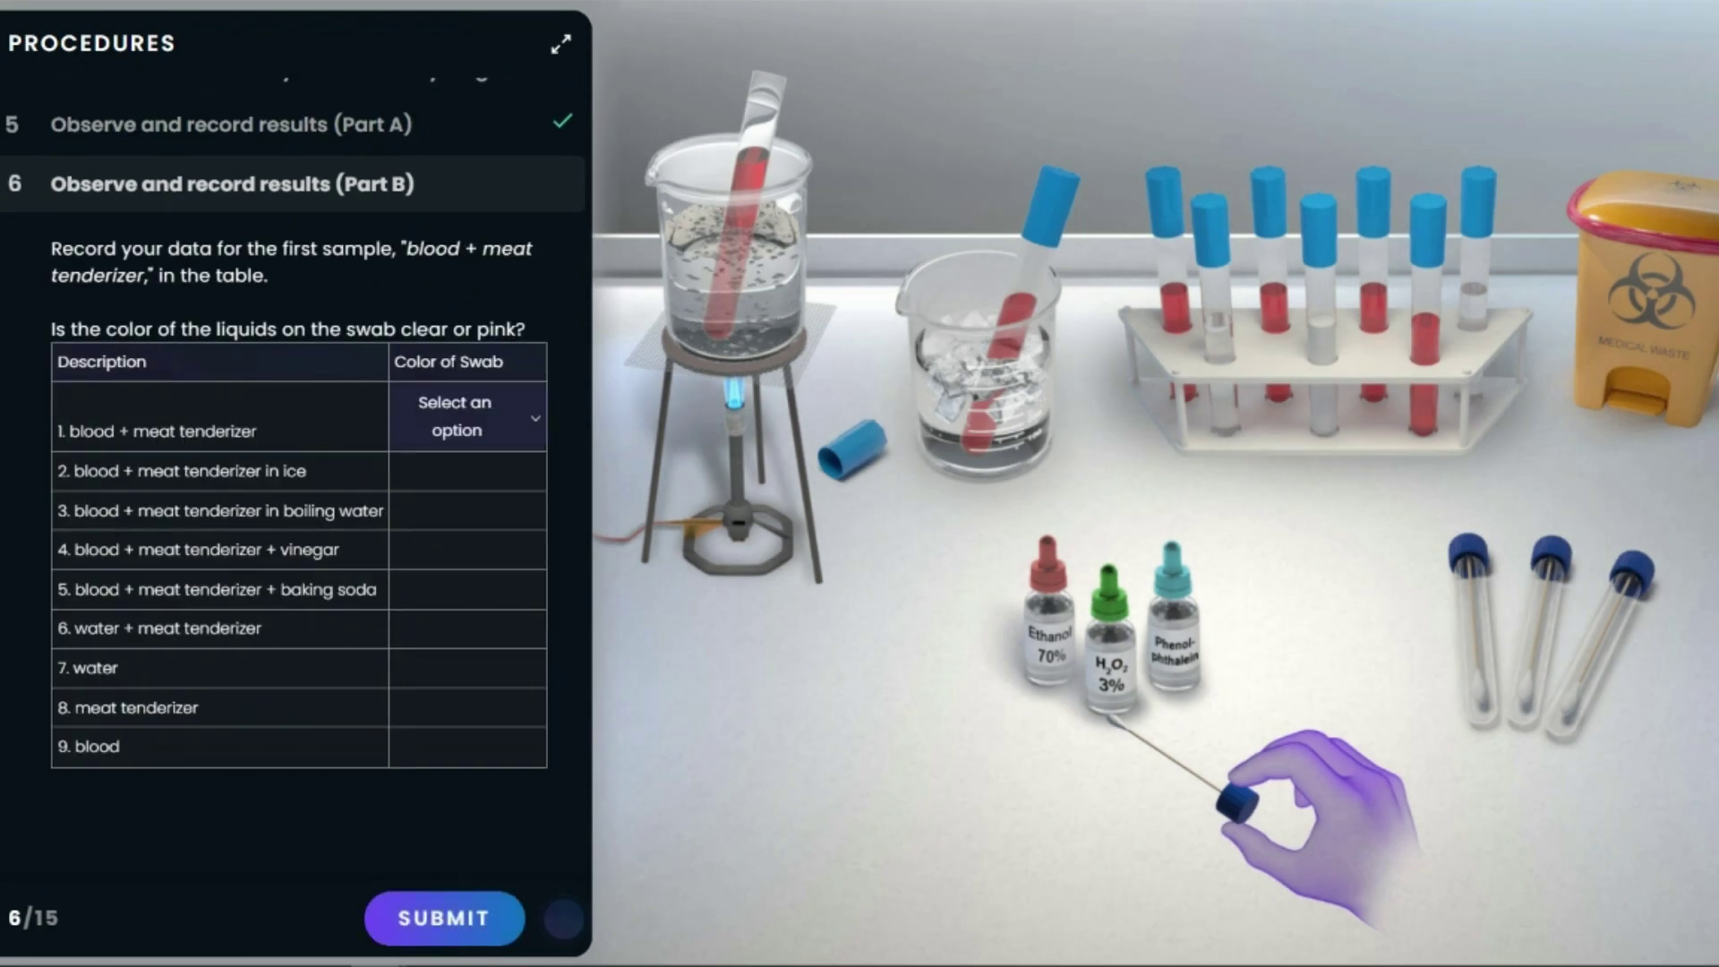
{"action": "left_click", "coordinate": [480, 442]}
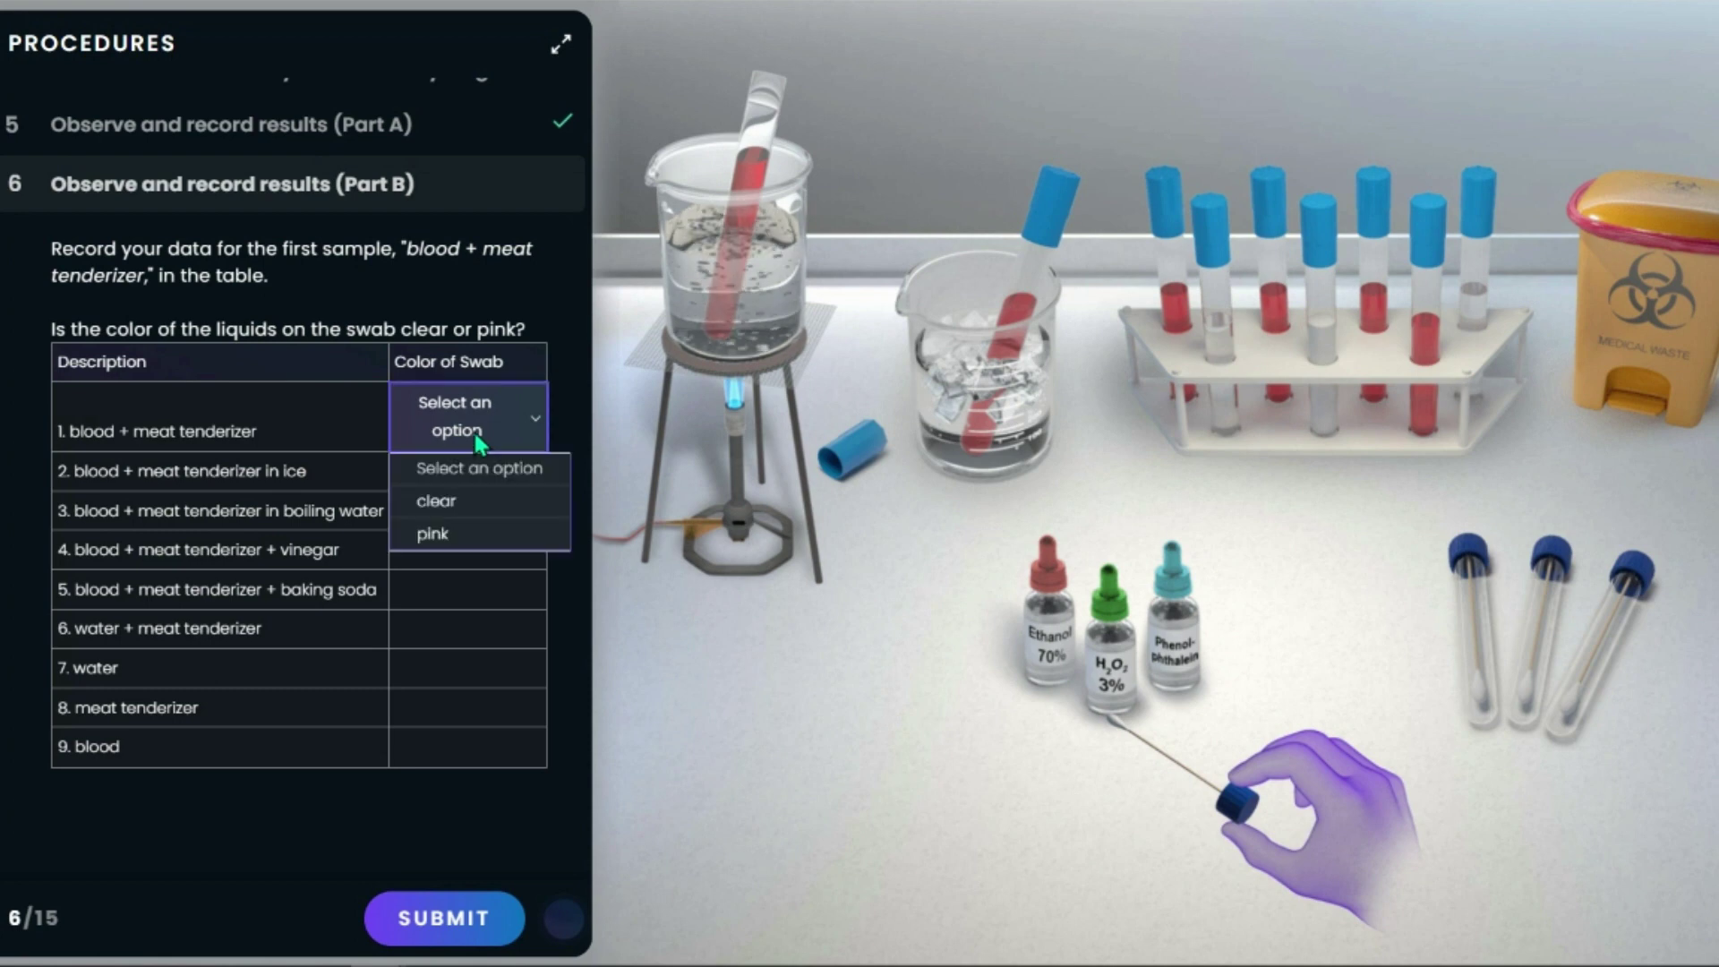
{"action": "left_click", "coordinate": [480, 507]}
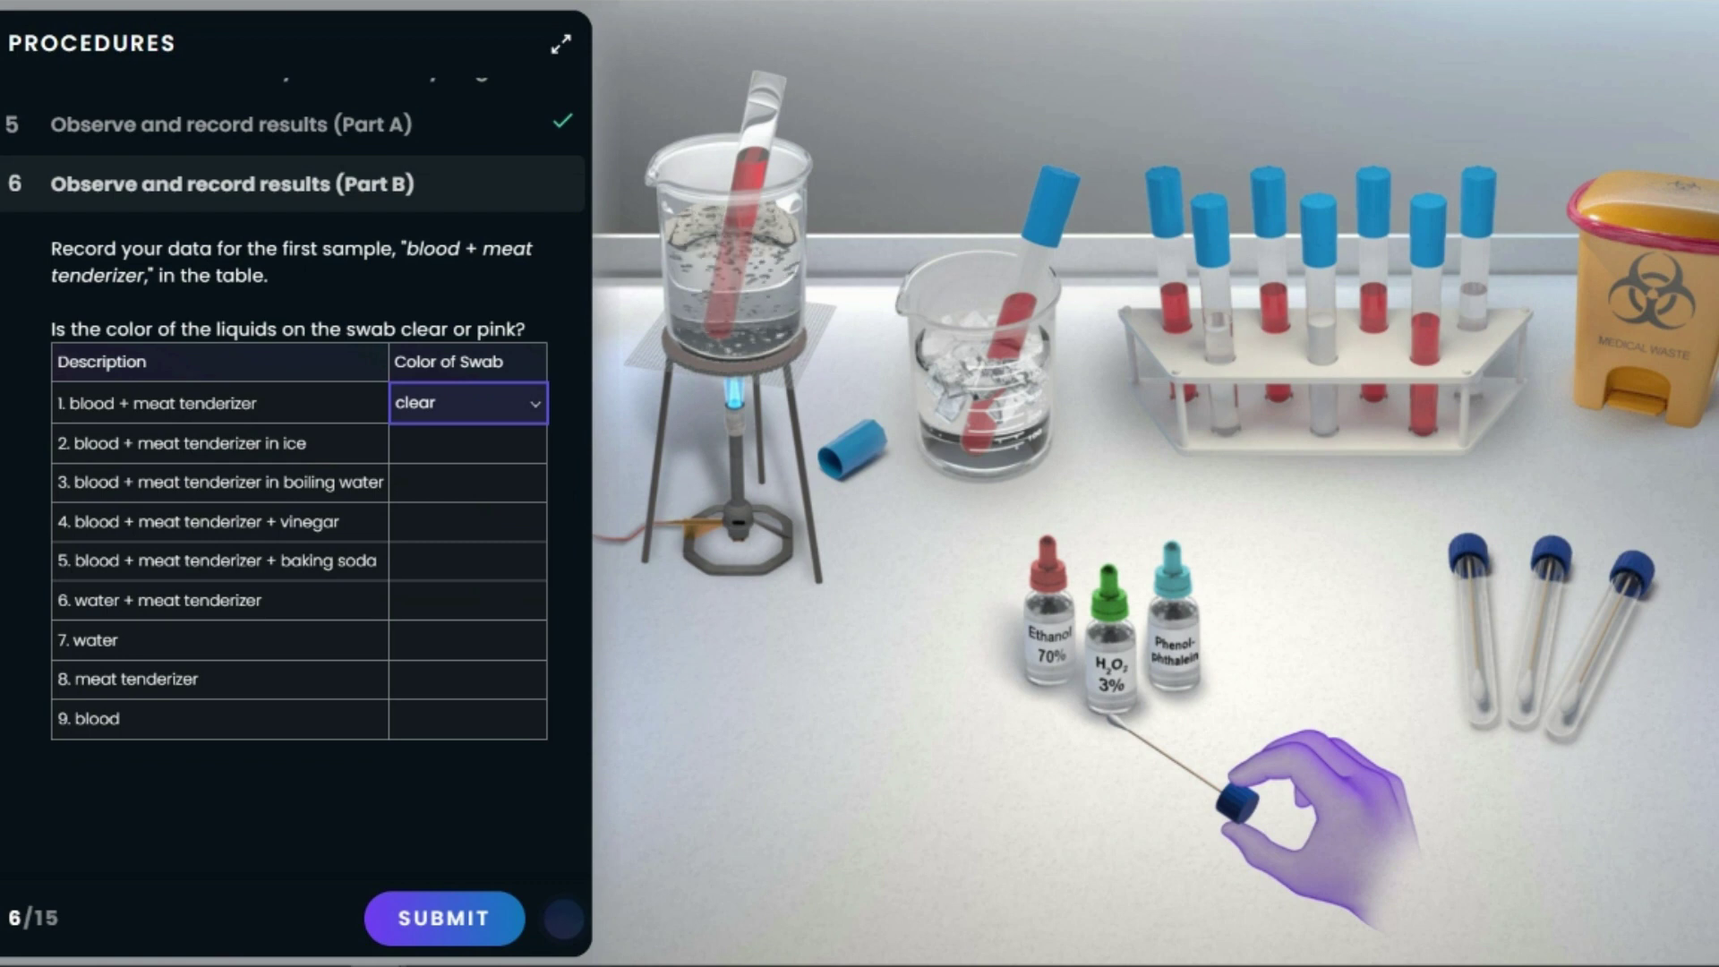
{"action": "left_click", "coordinate": [457, 915]}
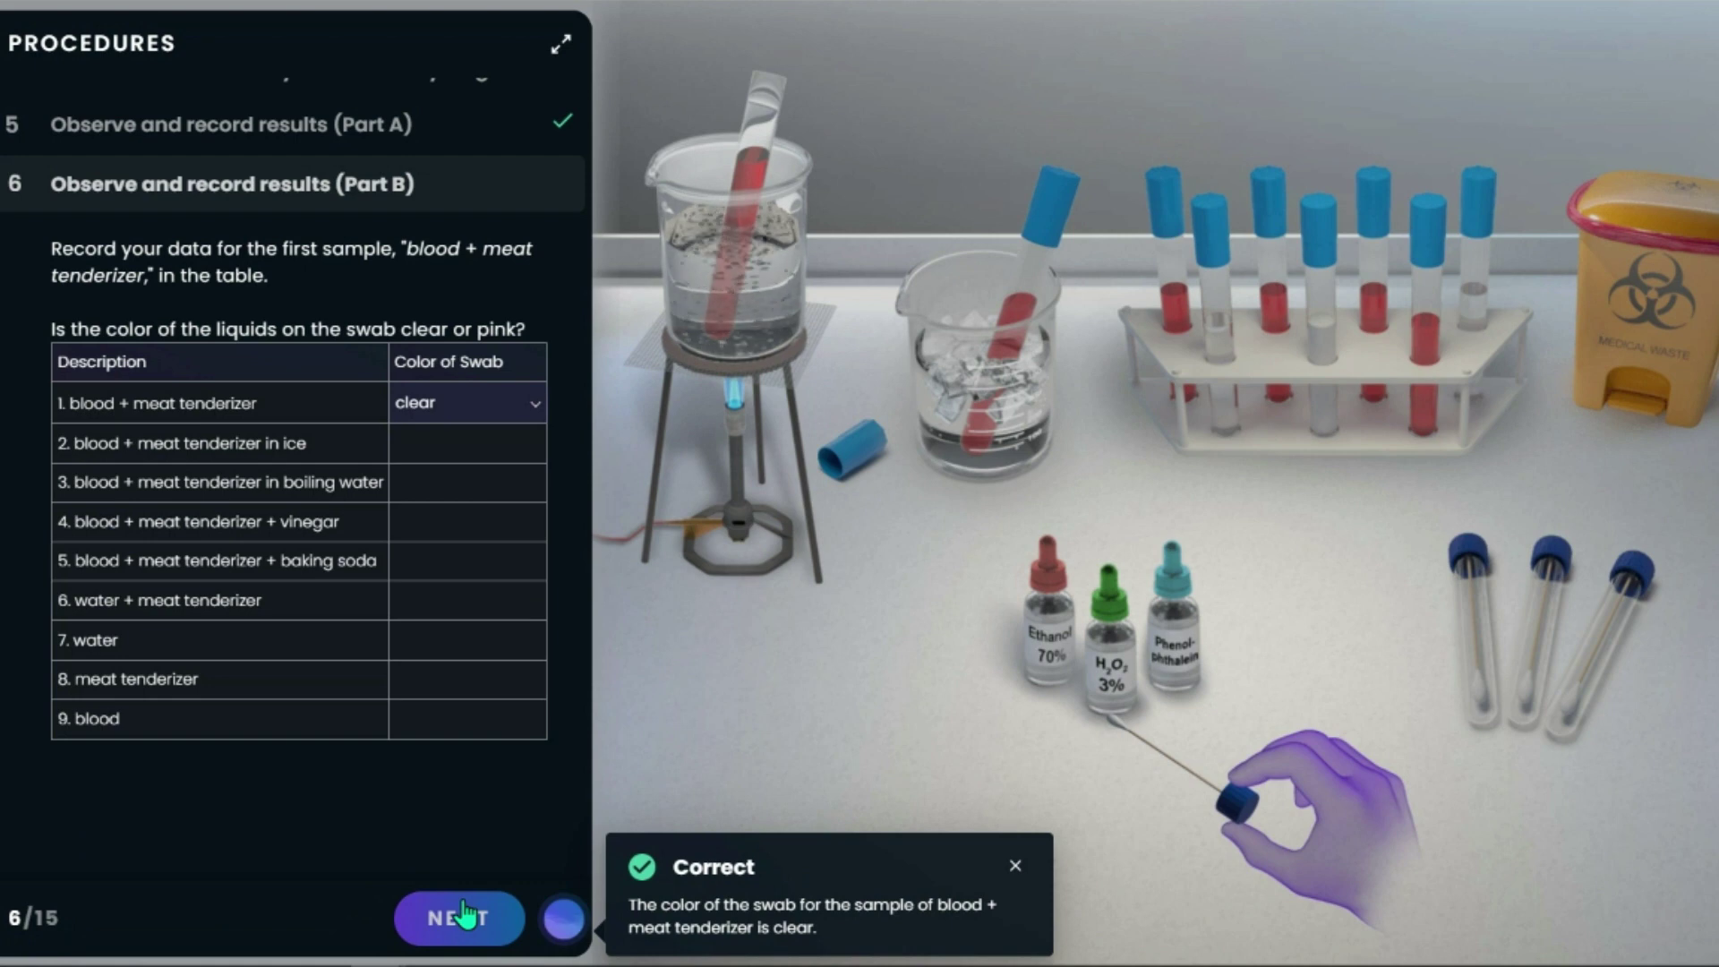
{"action": "left_click", "coordinate": [461, 916]}
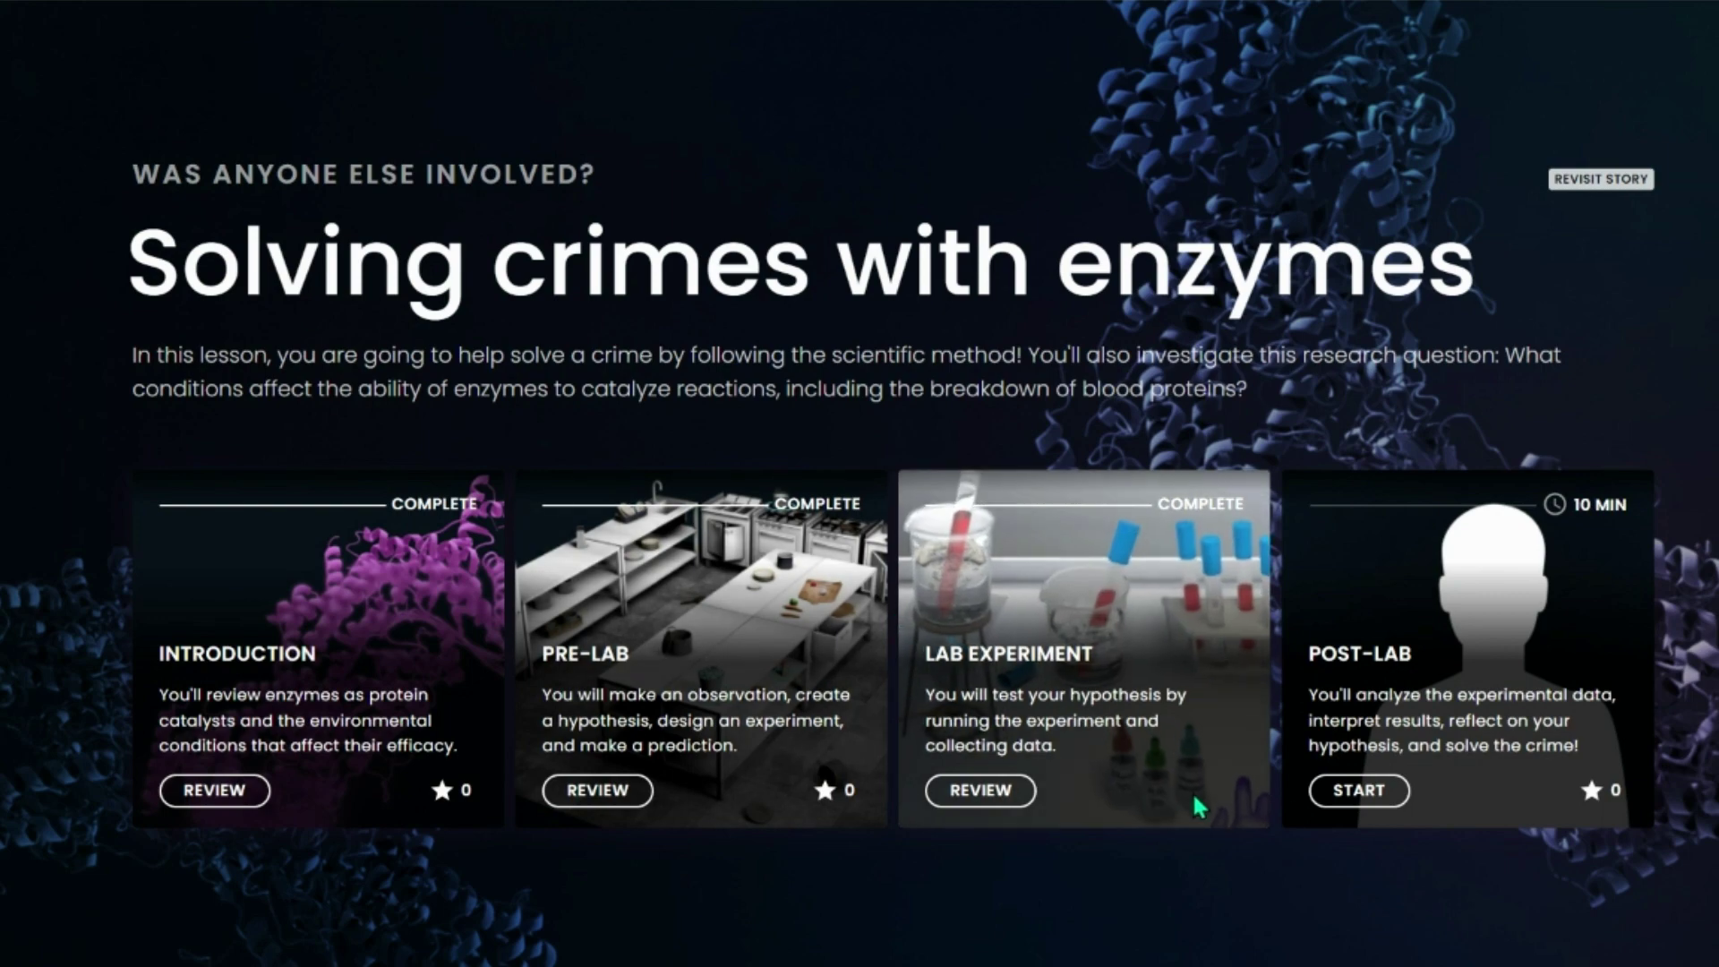
- Start the Post-Lab section from the lesson overview page
{"action": "left_click", "coordinate": [1356, 792]}
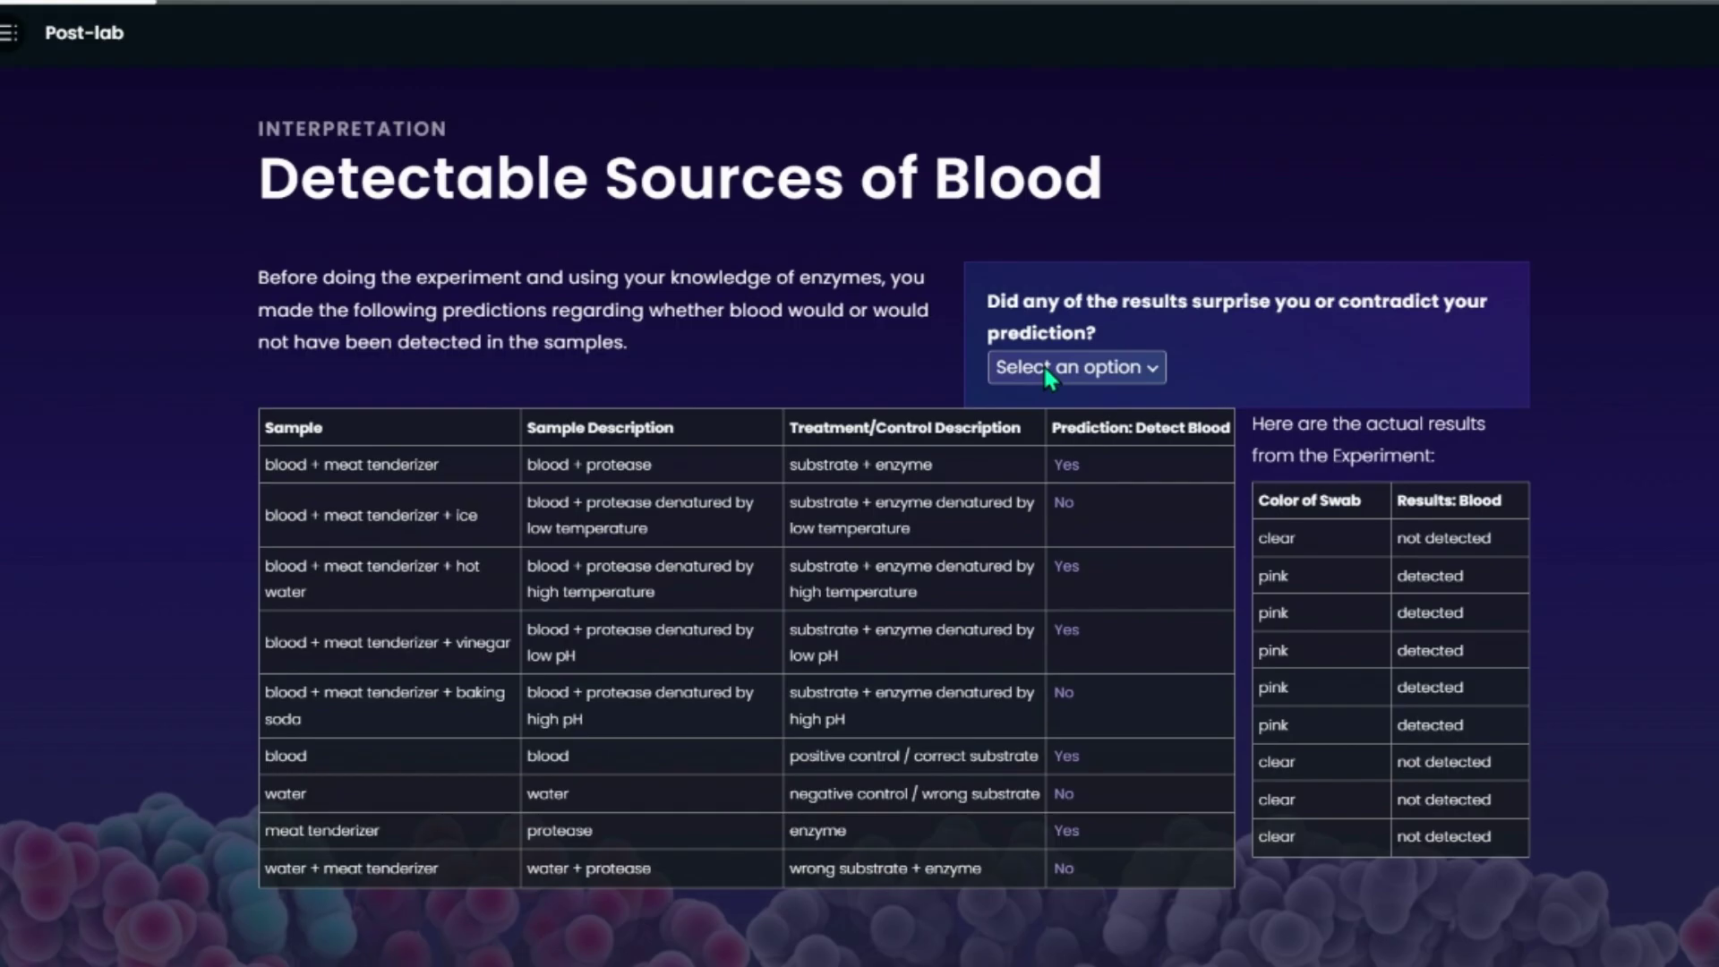
- Answer 'It surprised me' to the post-lab surprise question and submit
{"action": "left_click", "coordinate": [1045, 369]}
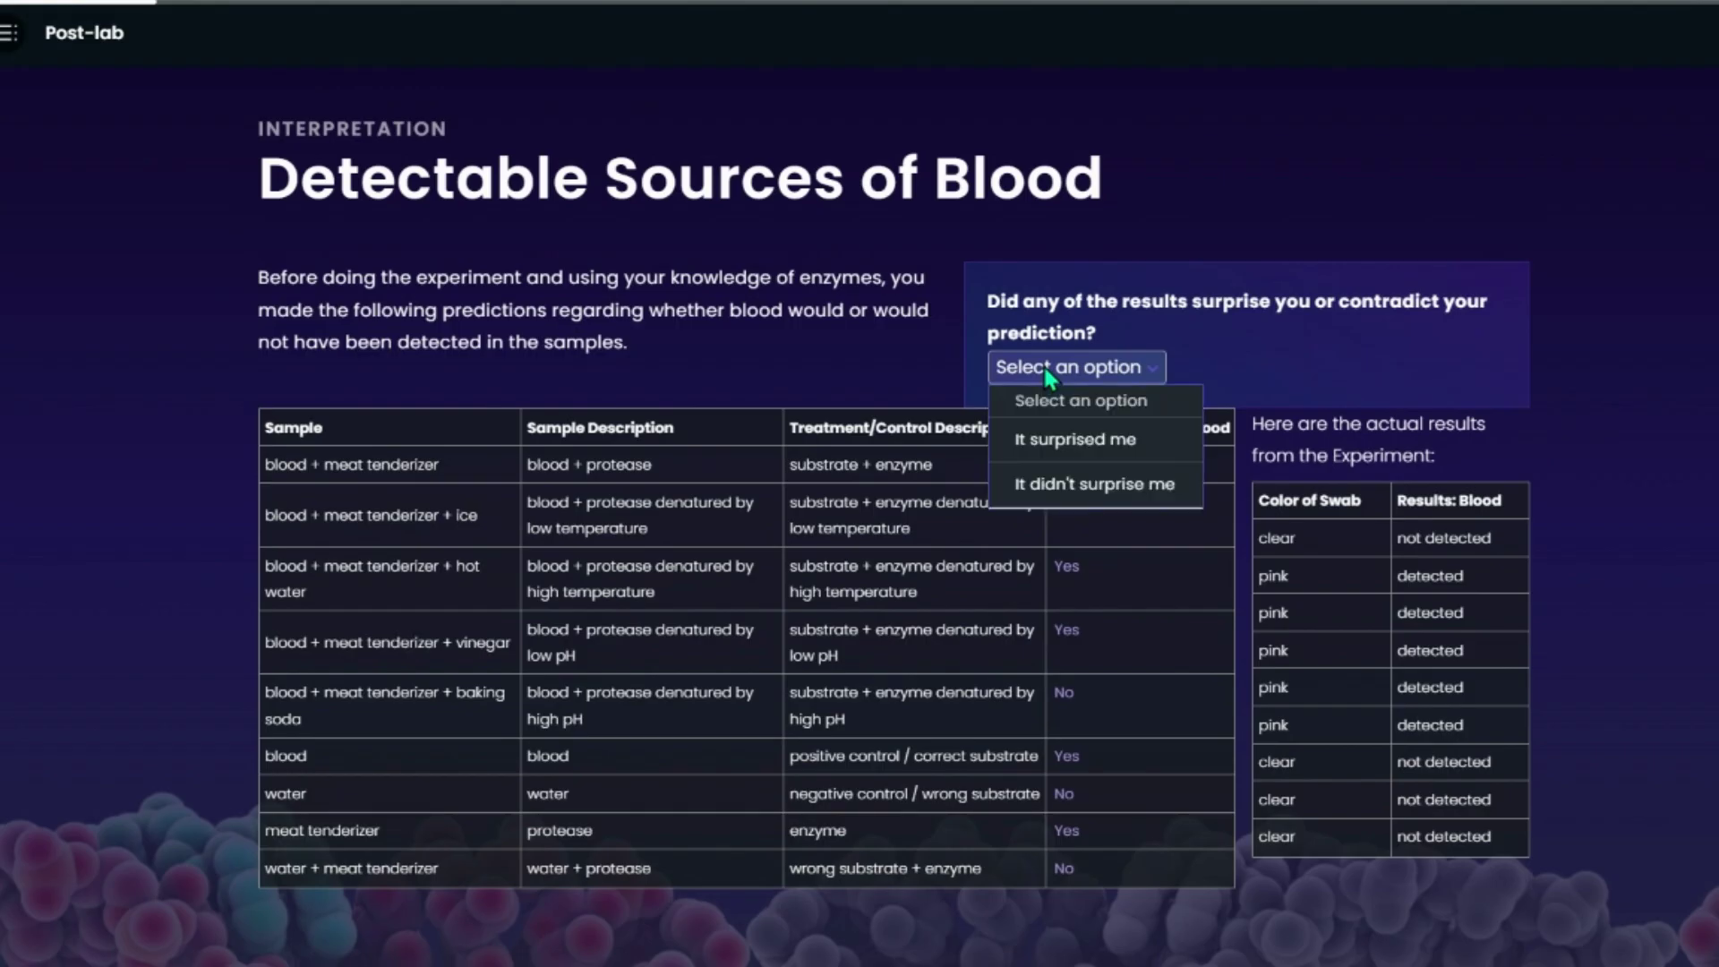
{"action": "left_click", "coordinate": [1074, 439]}
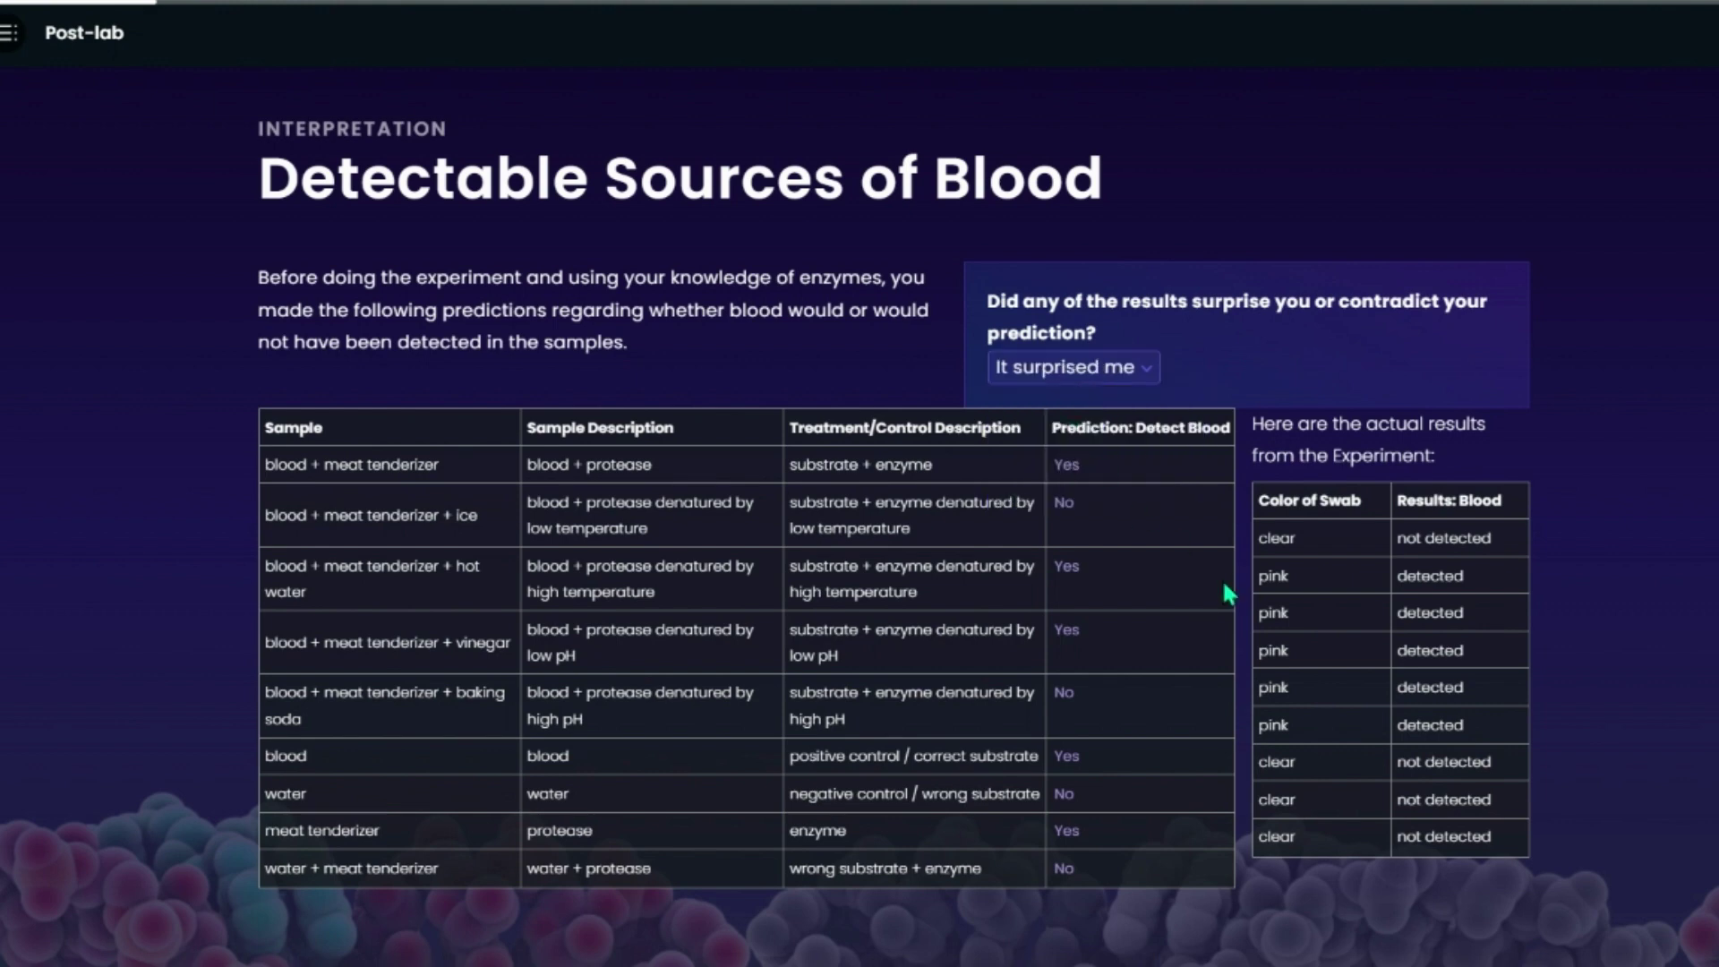
{"action": "scroll", "coordinate": [1228, 488], "scroll_direction": "down", "scroll_amount": 1}
{"action": "left_click", "coordinate": [1085, 906]}
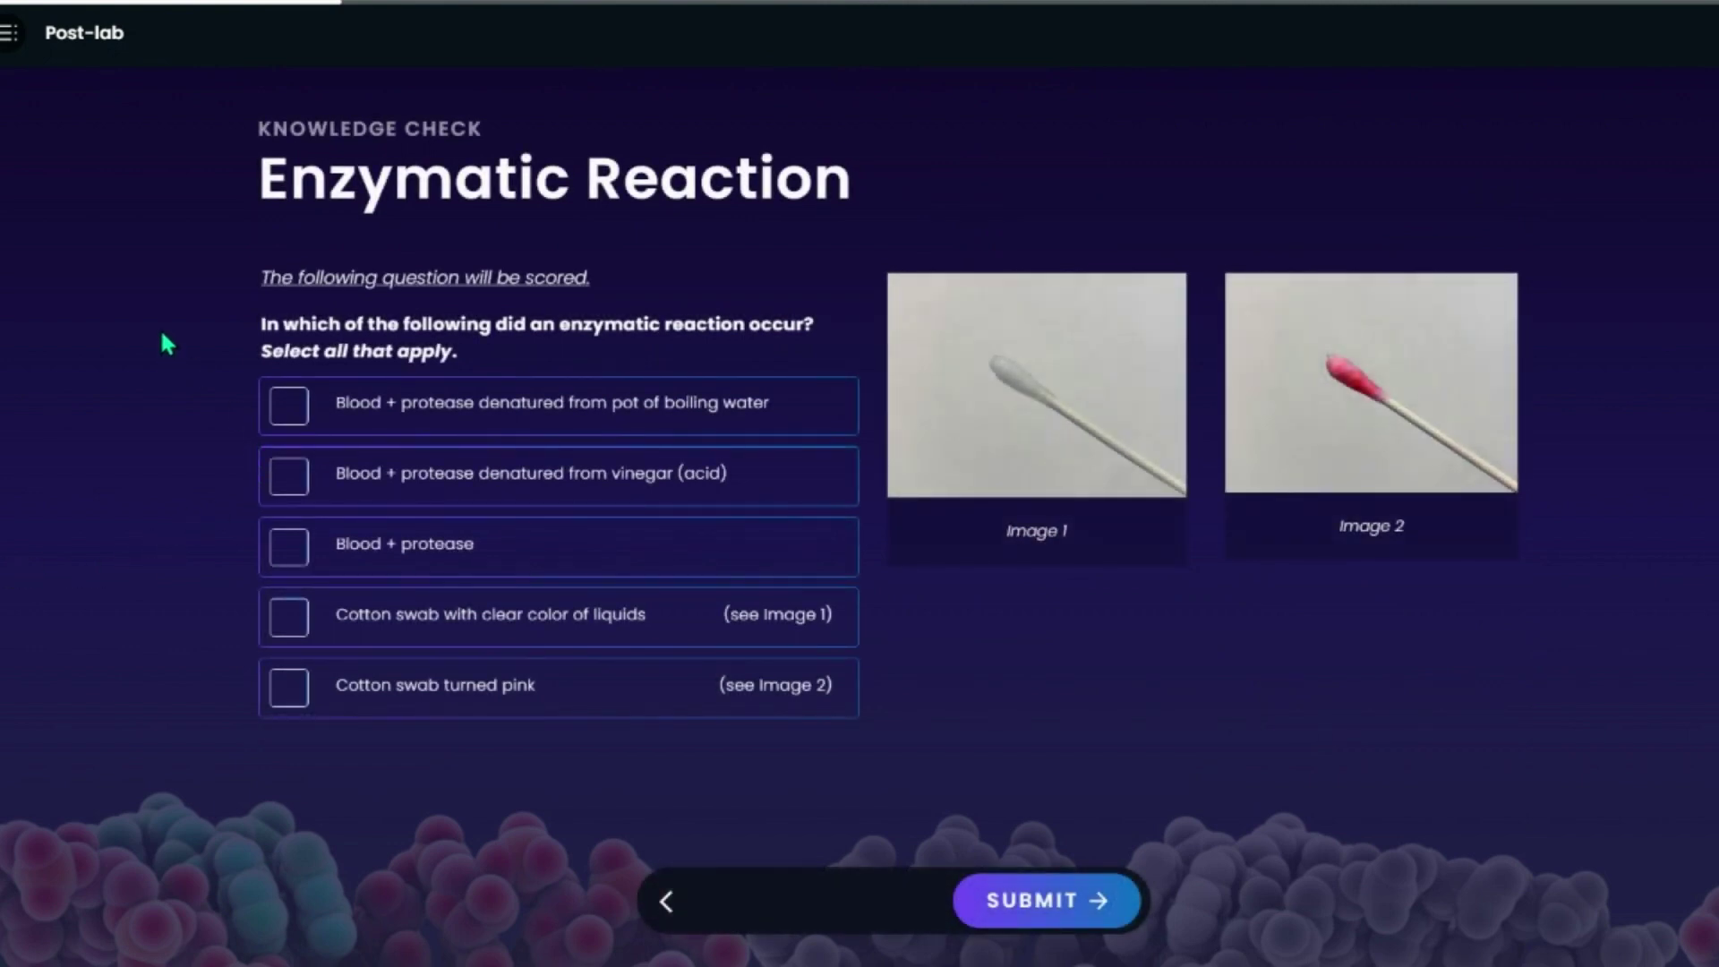
- Answer Enzymatic Reaction with the clear-swab and Blood + protease options, correcting the first attempt
{"action": "left_click", "coordinate": [296, 414]}
{"action": "left_click", "coordinate": [299, 622]}
{"action": "left_click", "coordinate": [1043, 902]}
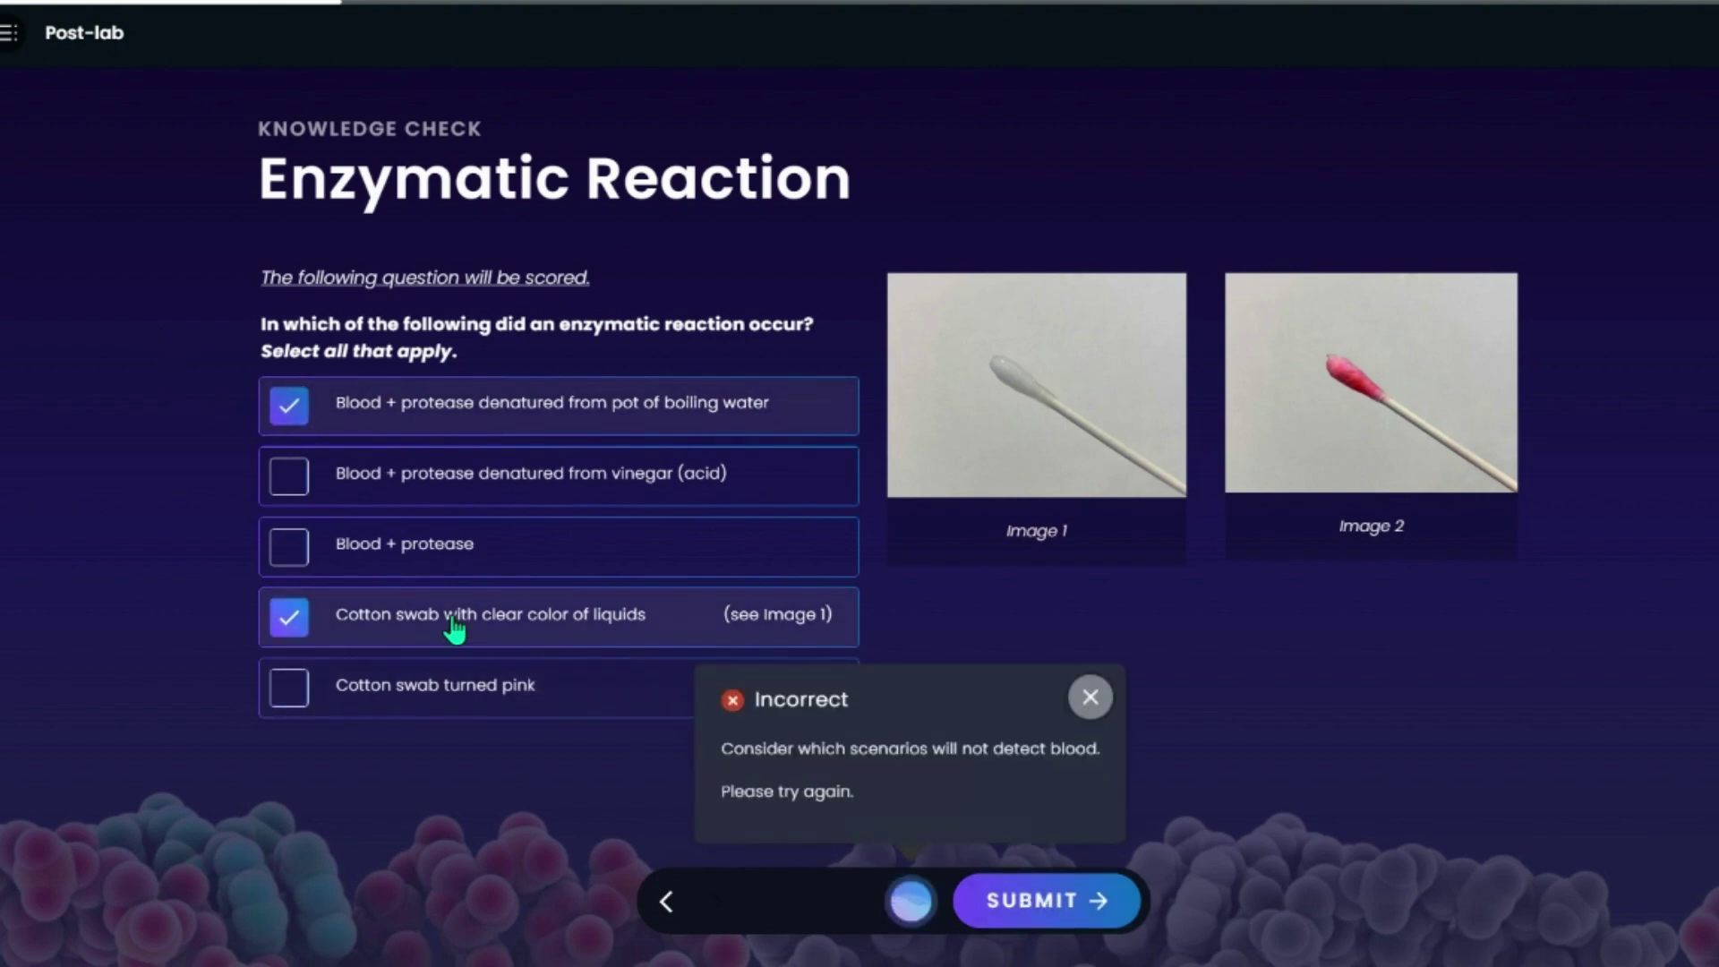
{"action": "left_click", "coordinate": [288, 548]}
{"action": "left_click", "coordinate": [288, 406]}
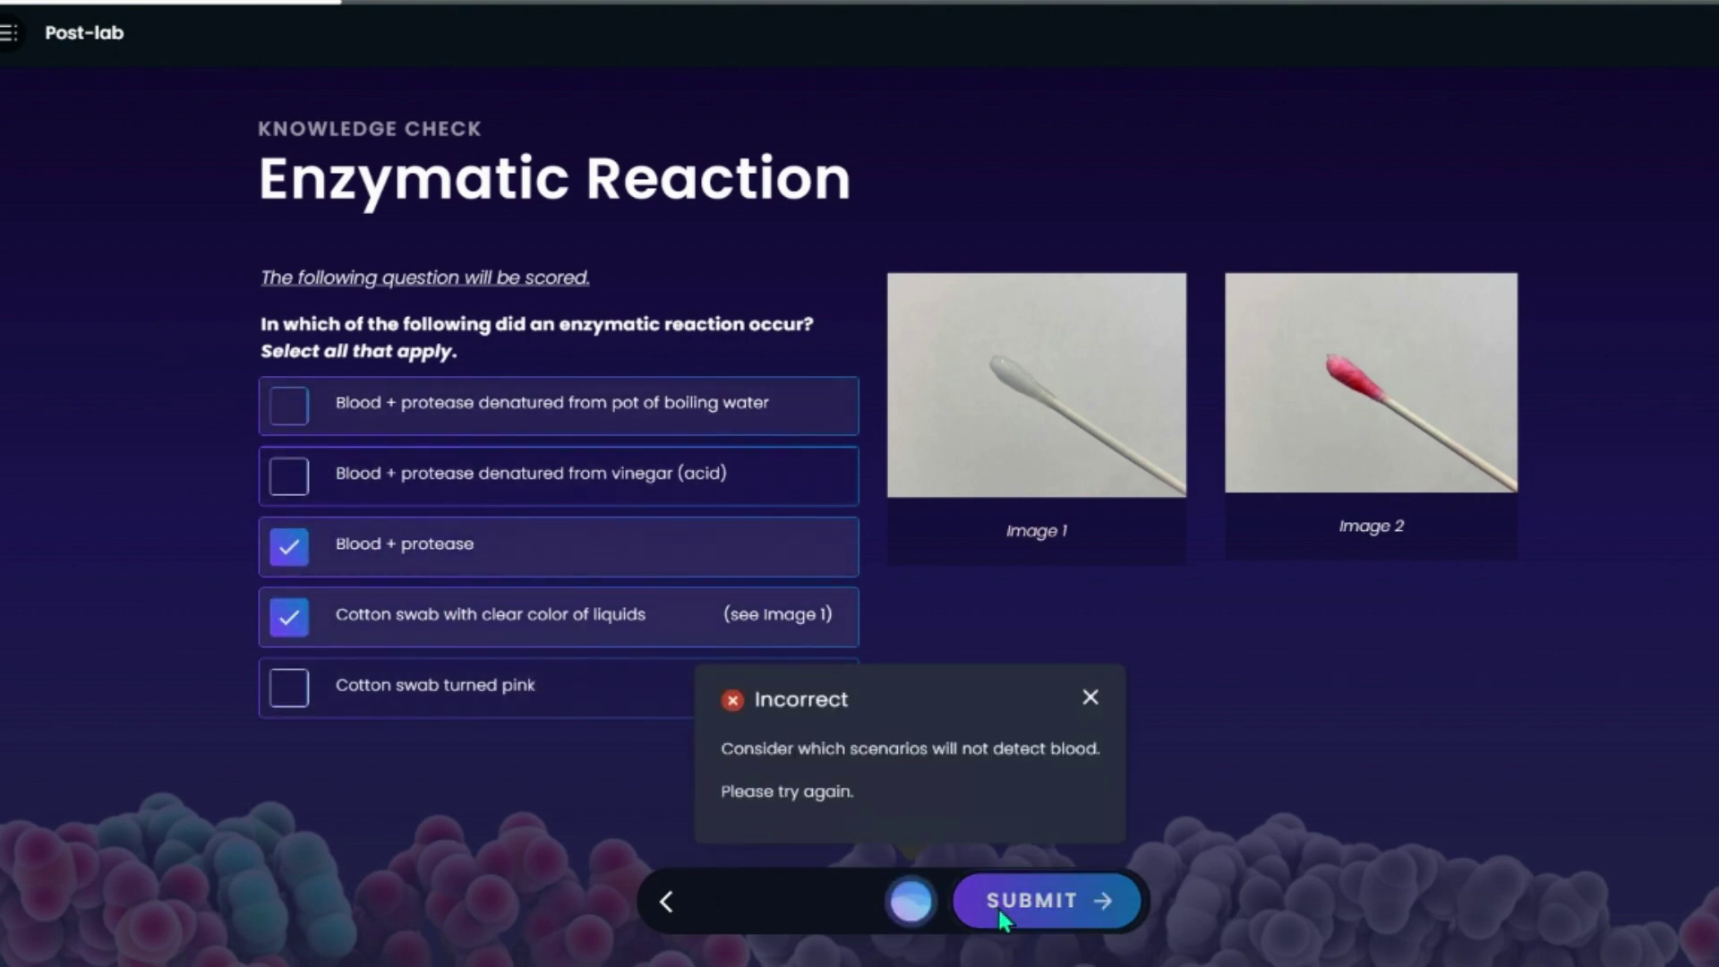
{"action": "left_click", "coordinate": [999, 906]}
{"action": "left_click", "coordinate": [999, 914]}
- Mark the pink negative control, Image 1 blood swab and pink-before-peroxide scenarios on What Could Go Wrong
{"action": "left_click", "coordinate": [288, 460]}
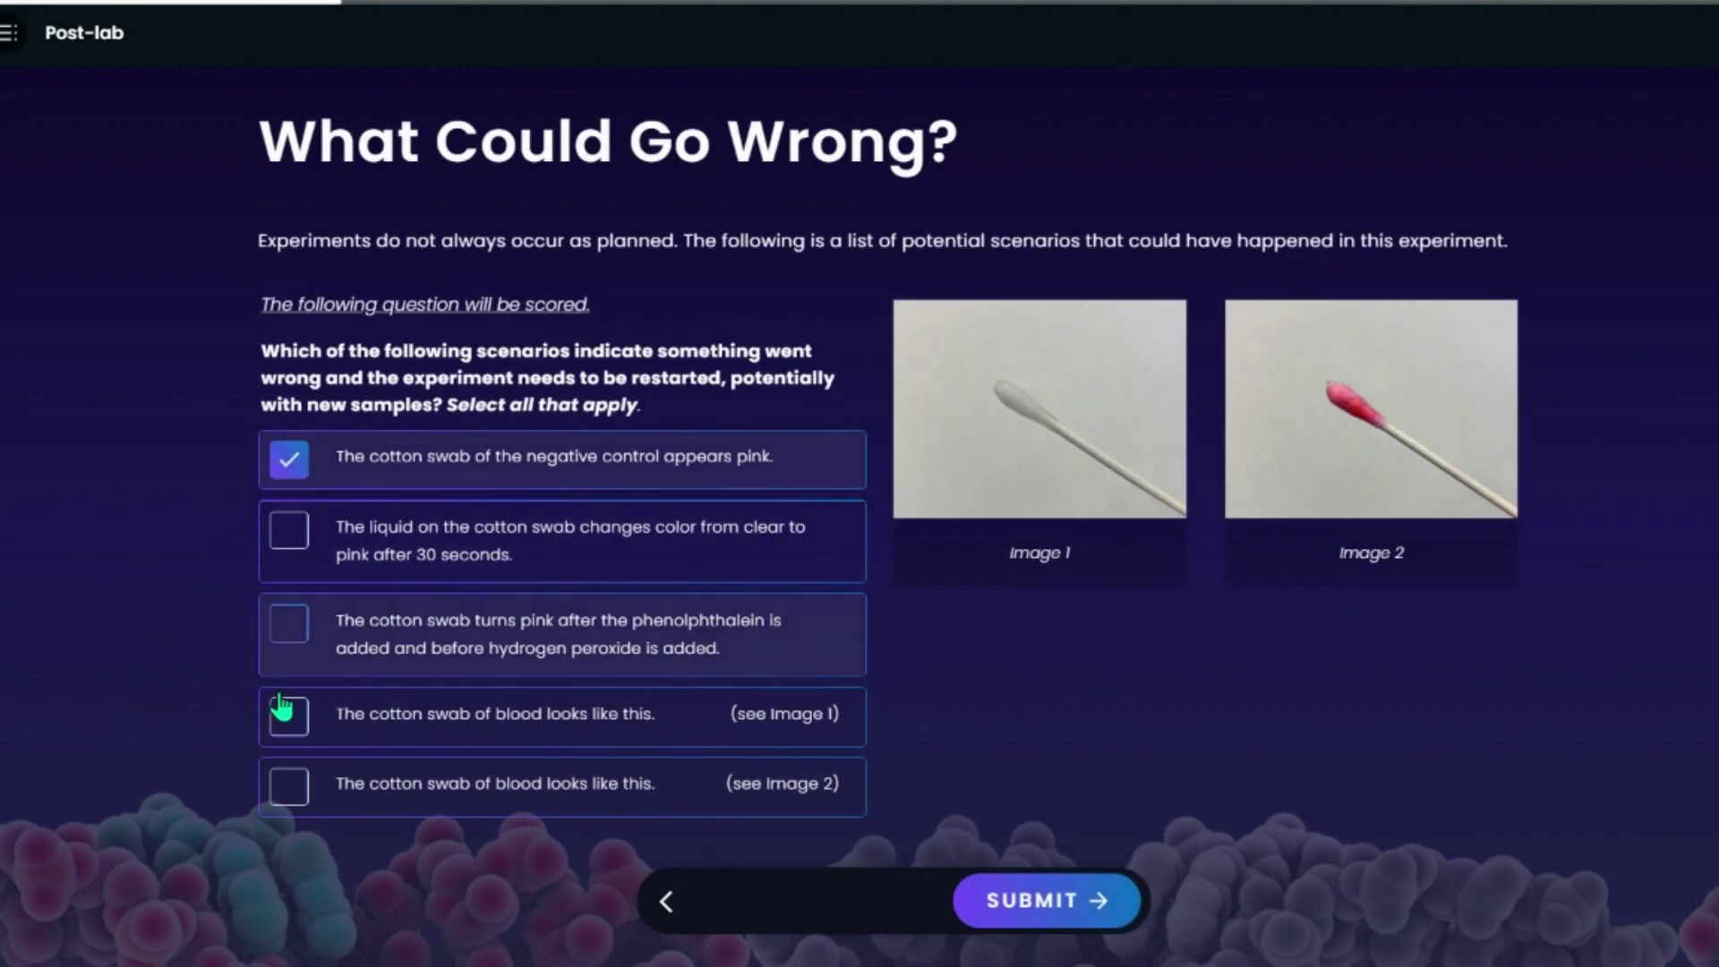
{"action": "left_click", "coordinate": [288, 716]}
{"action": "left_click", "coordinate": [1028, 898]}
{"action": "left_click", "coordinate": [288, 624]}
{"action": "left_click", "coordinate": [1047, 901]}
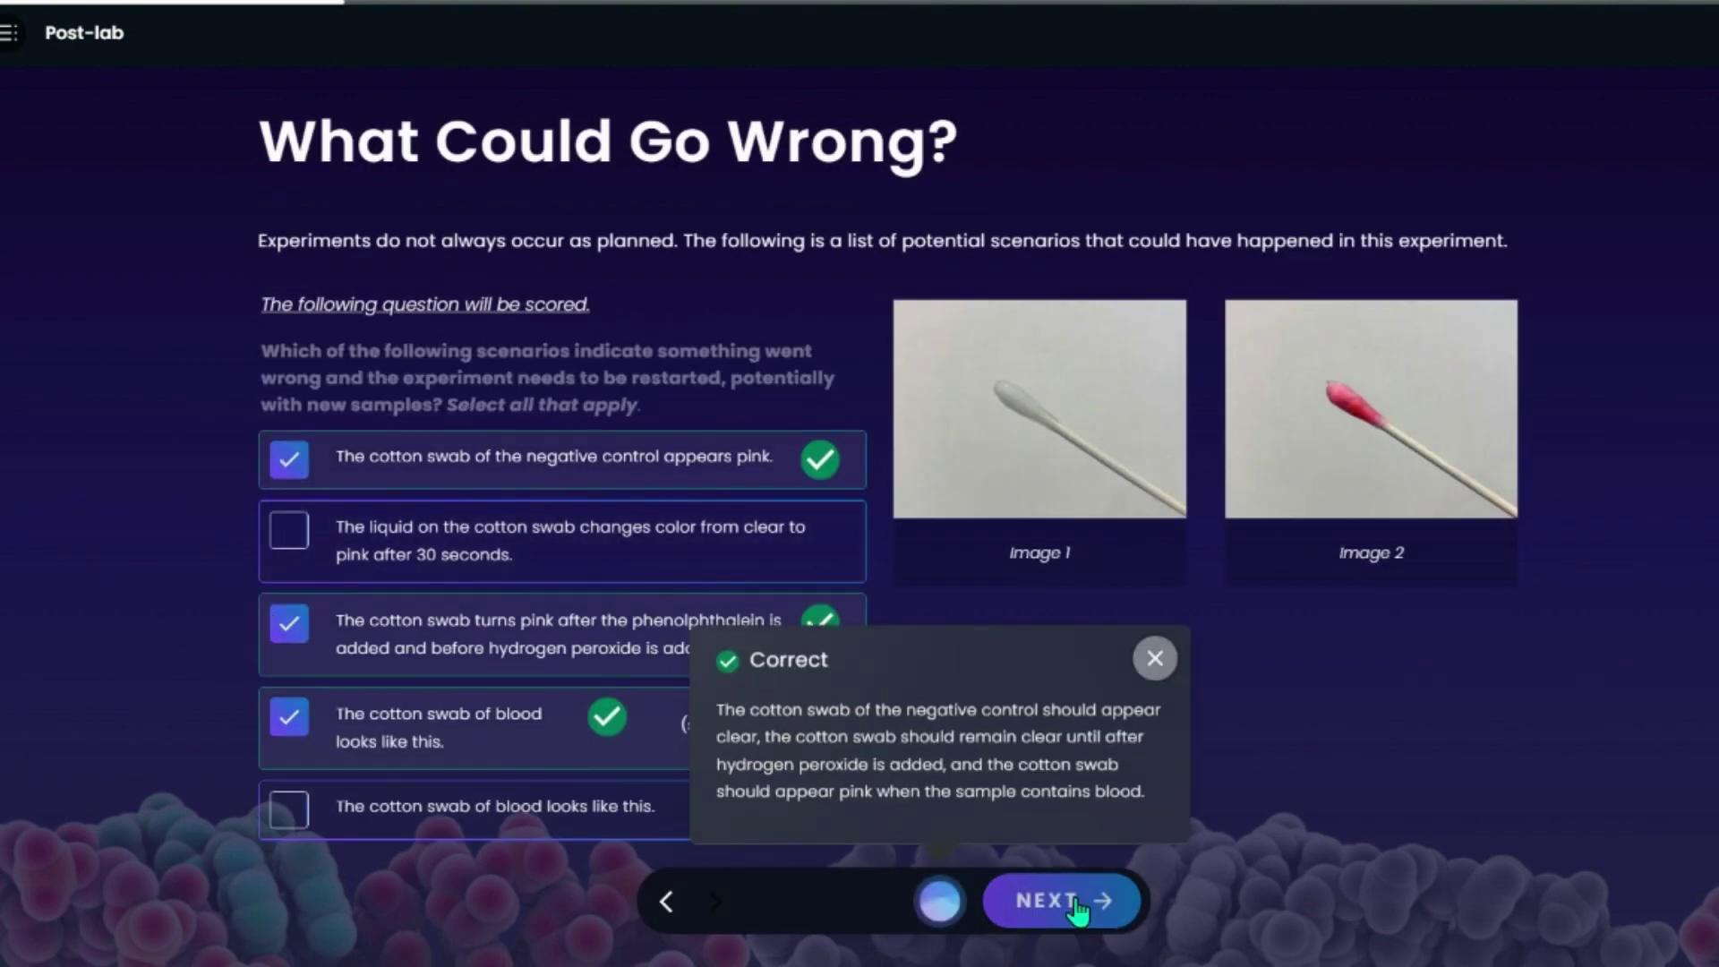
{"action": "left_click", "coordinate": [1047, 901]}
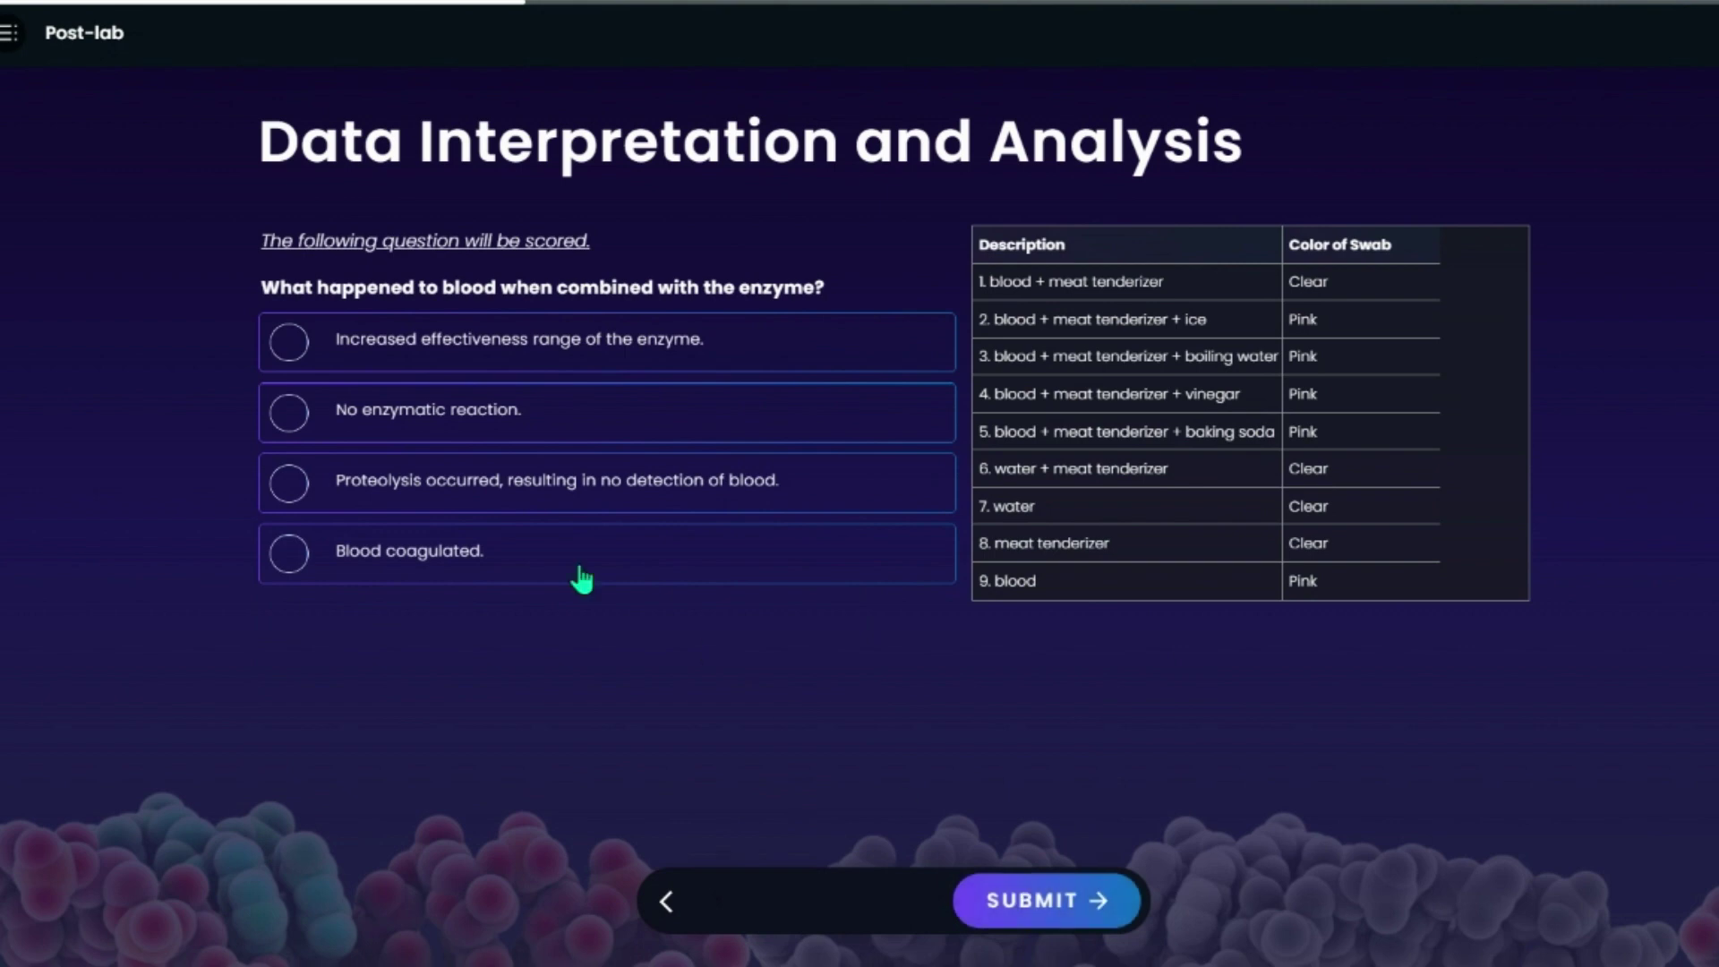
- Answer the blood question with the proteolysis option
{"action": "left_click", "coordinate": [288, 343]}
{"action": "left_click", "coordinate": [288, 484]}
{"action": "left_click", "coordinate": [1048, 900]}
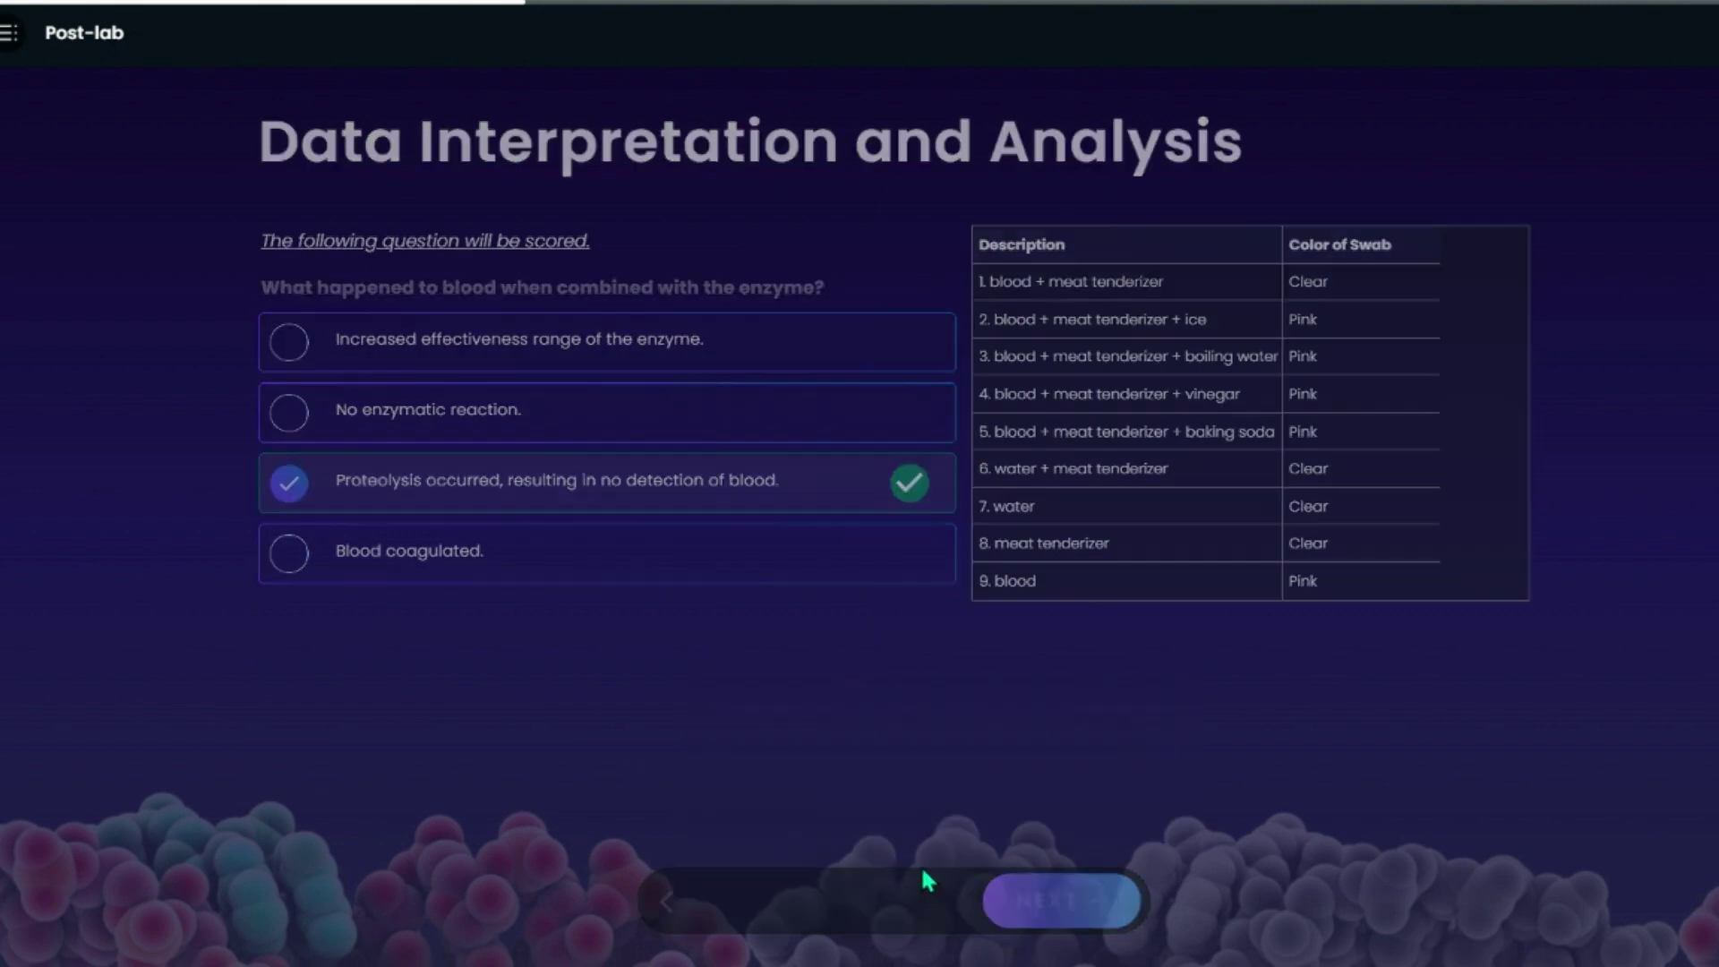
- Answer the environmental-conditions question with No enzymatic reaction after a wrong first try
{"action": "left_click", "coordinate": [291, 584]}
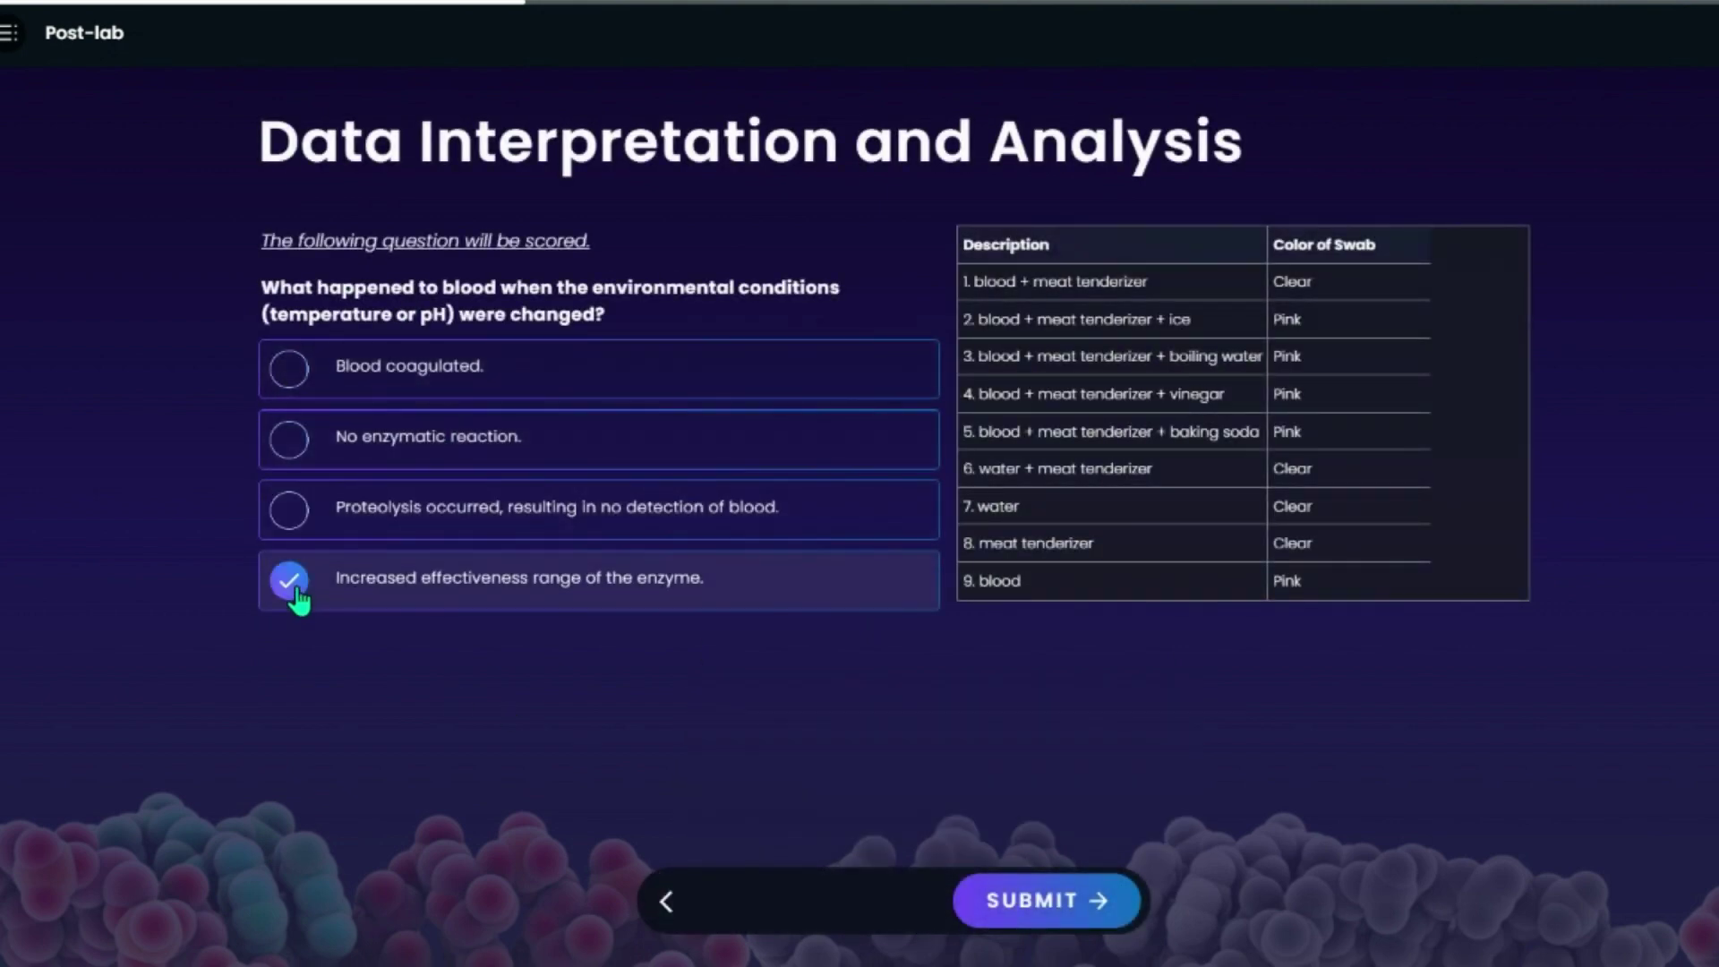
{"action": "left_click", "coordinate": [1057, 911]}
{"action": "left_click", "coordinate": [288, 438]}
{"action": "left_click", "coordinate": [1047, 902]}
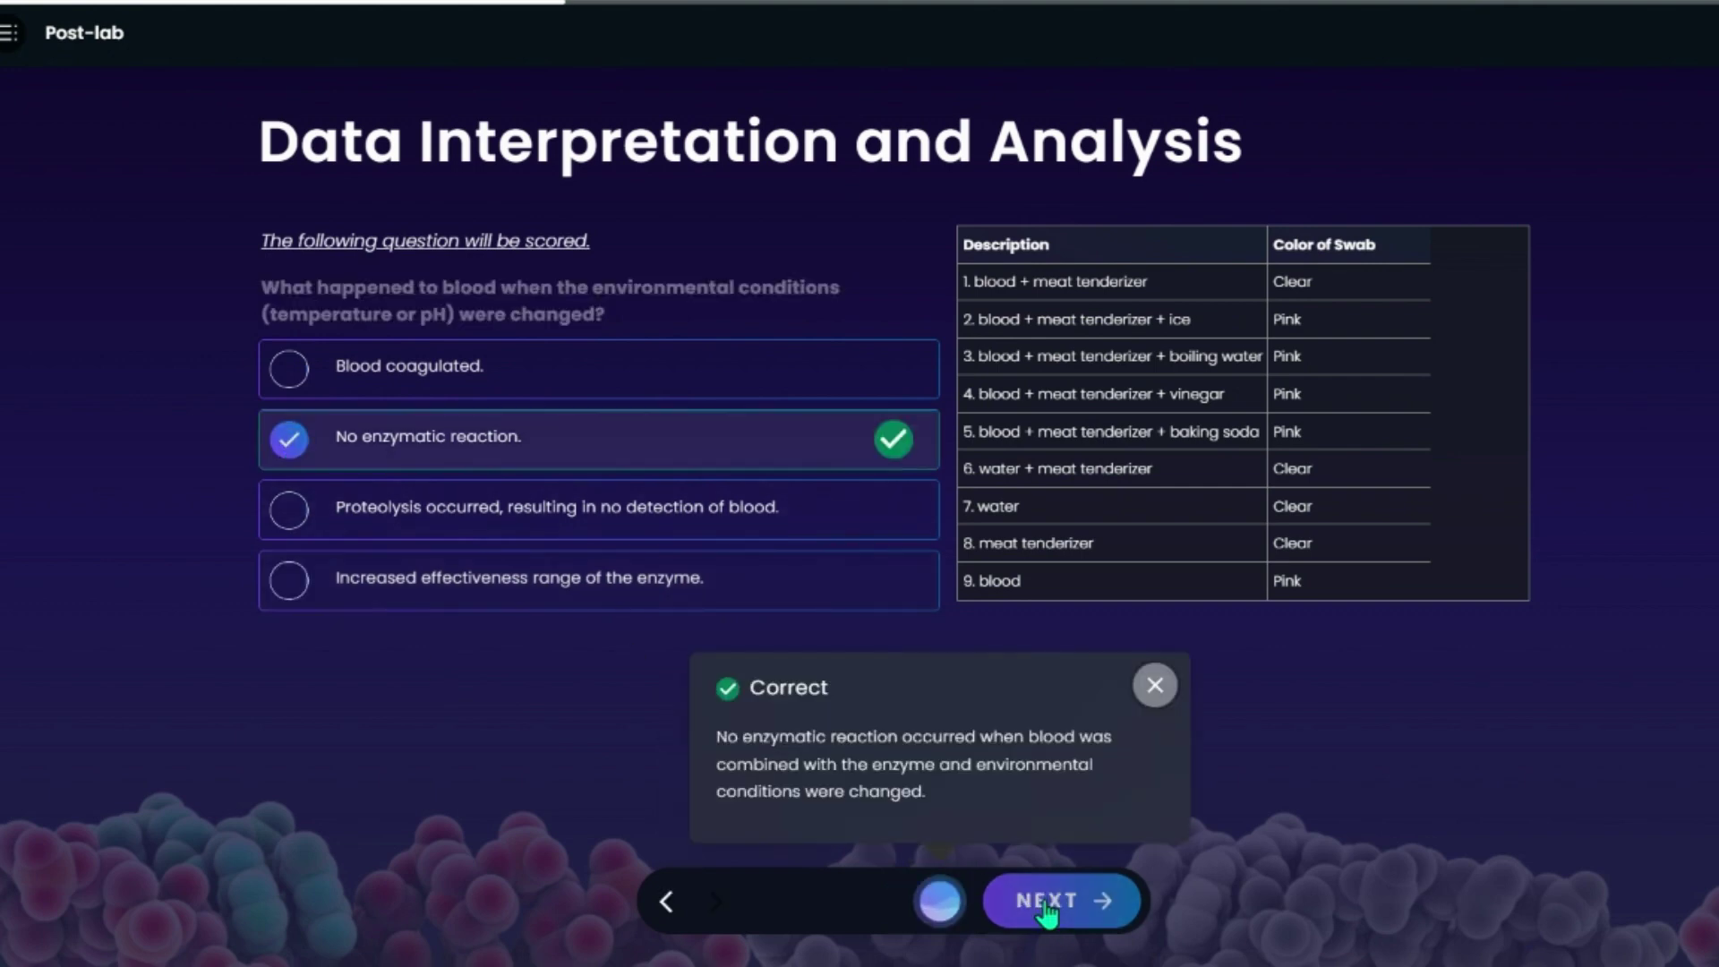
{"action": "left_click", "coordinate": [1048, 900]}
- Answer the wrong-substrate question, settling on No enzymatic reaction after trying Blood coagulated
{"action": "left_click", "coordinate": [289, 369]}
{"action": "left_click", "coordinate": [288, 439]}
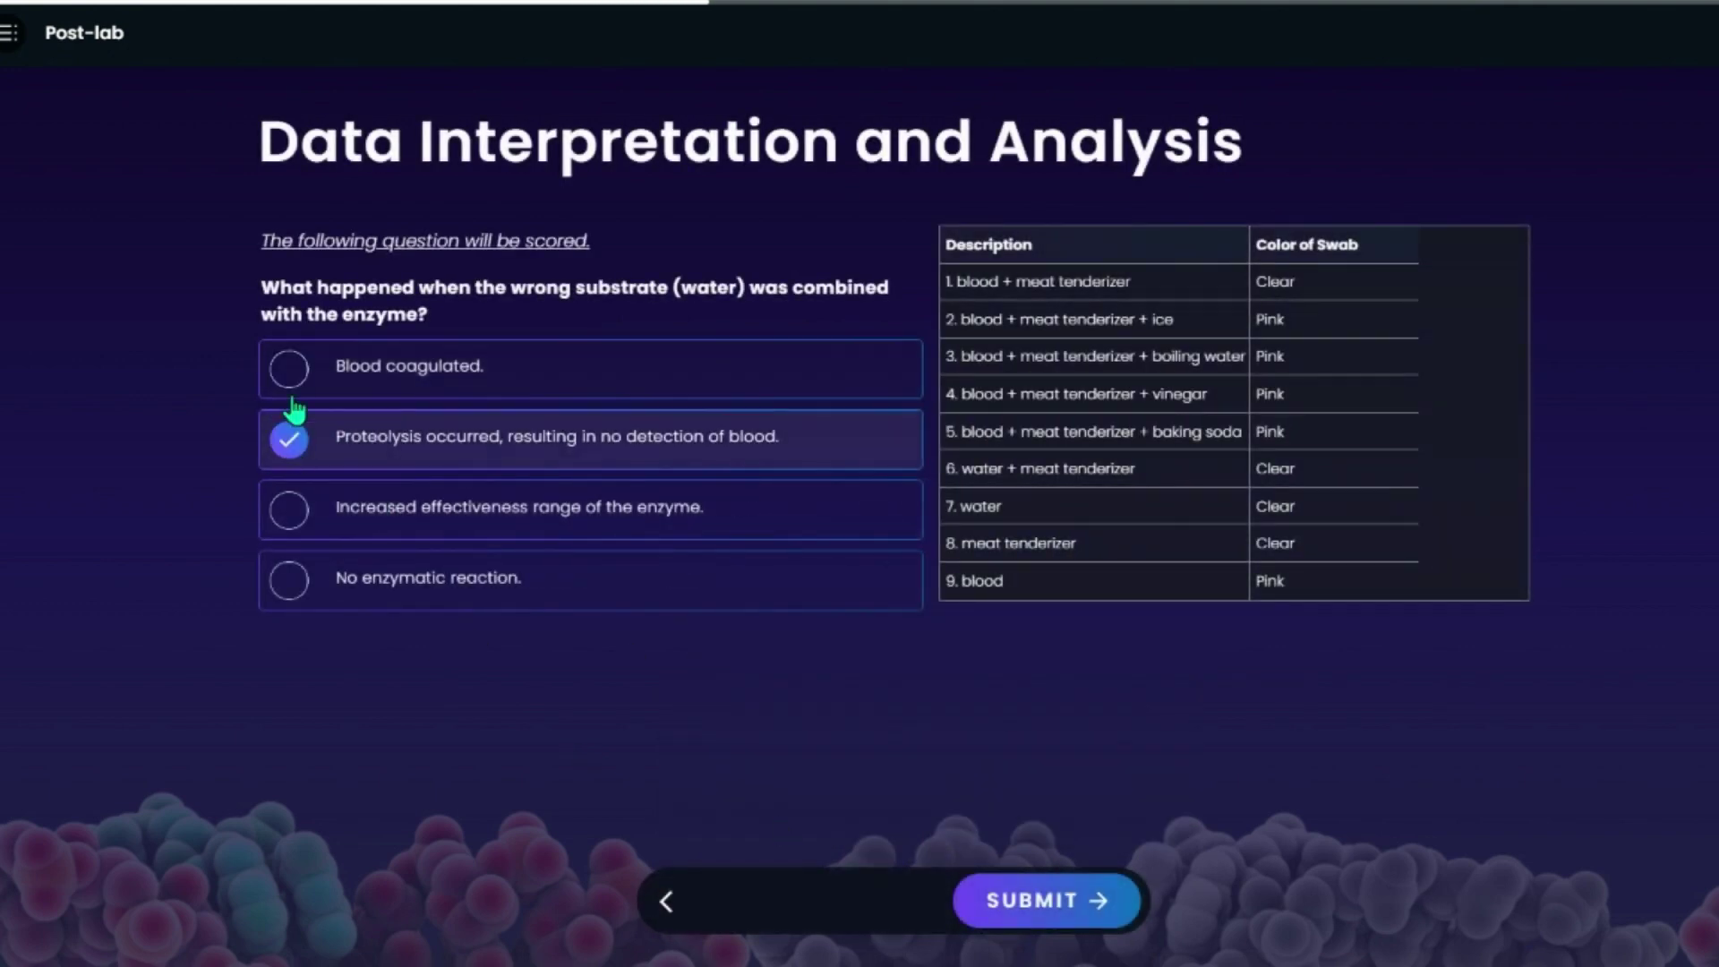
{"action": "left_click", "coordinate": [289, 369]}
{"action": "left_click", "coordinate": [1065, 900]}
{"action": "left_click", "coordinate": [288, 580]}
{"action": "left_click", "coordinate": [1022, 911]}
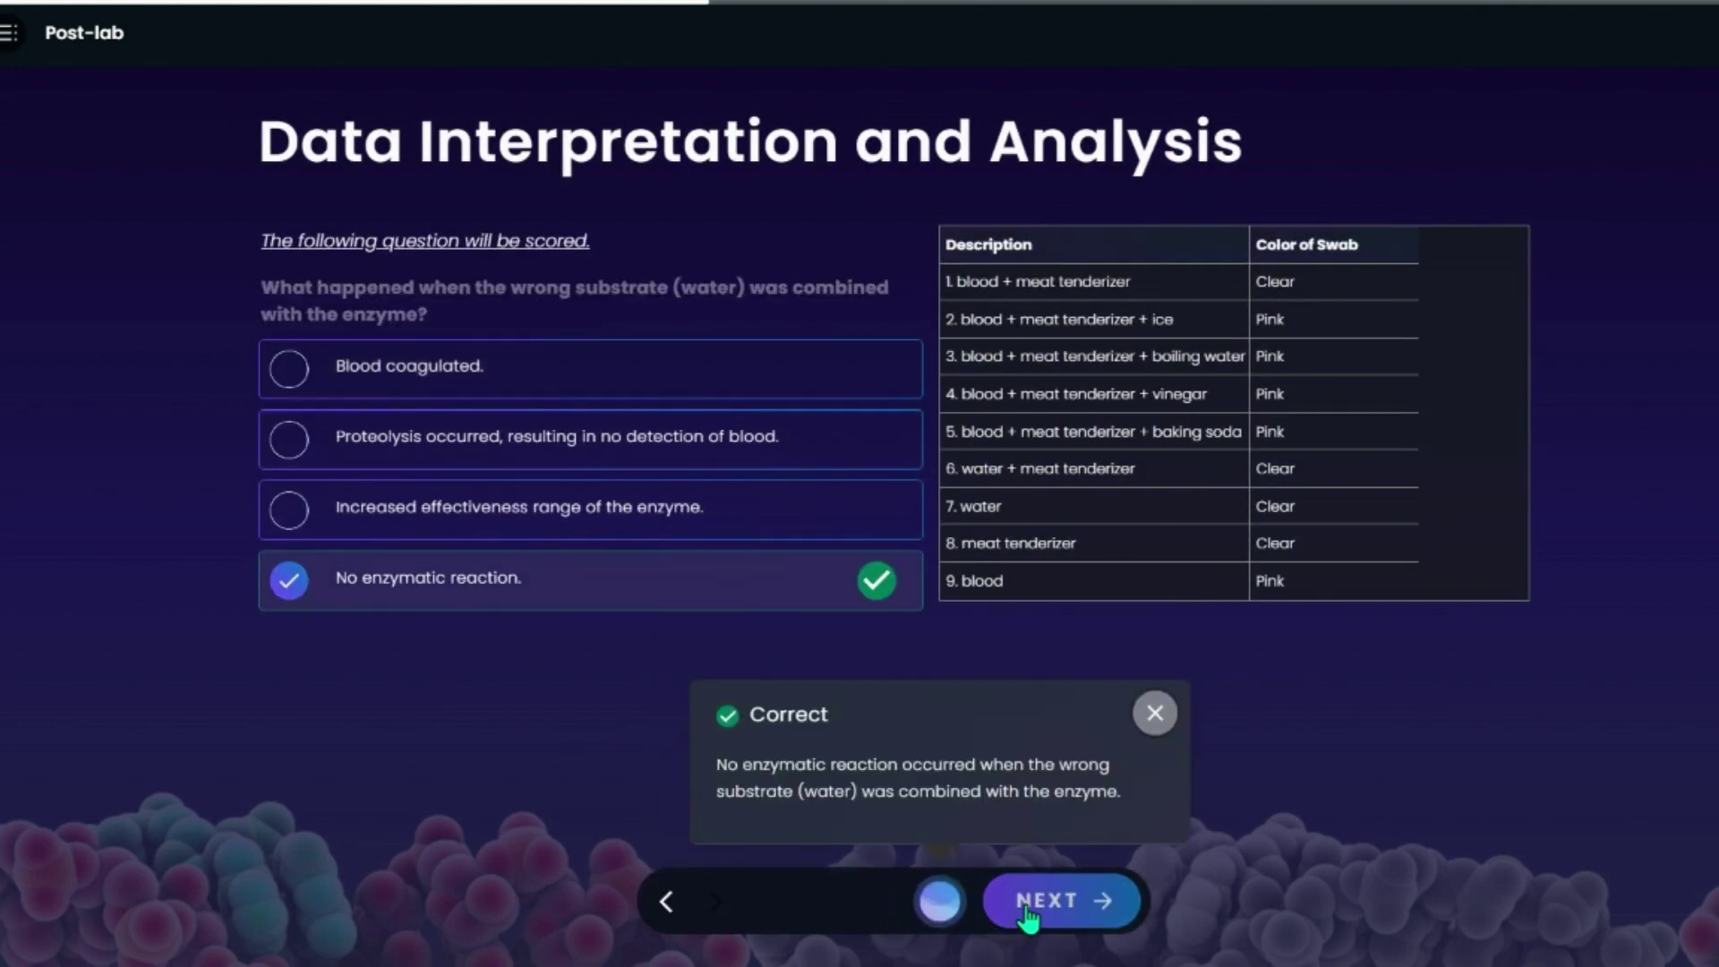
{"action": "left_click", "coordinate": [1025, 909]}
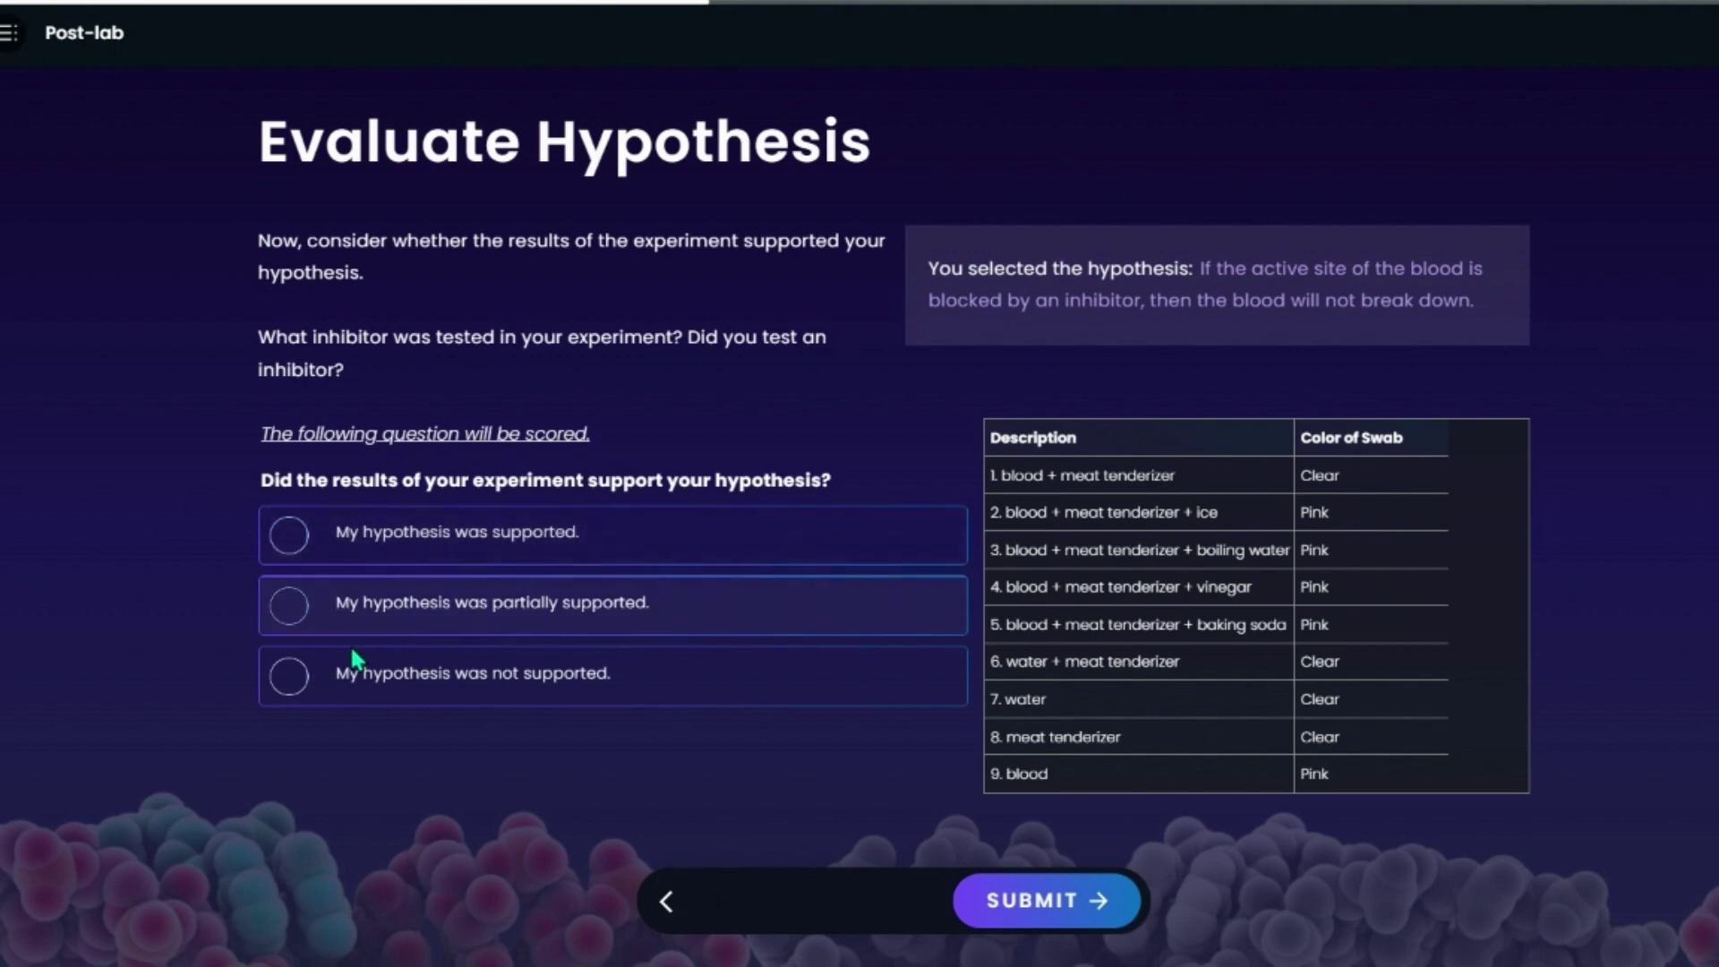
- Evaluate the hypothesis as 'My hypothesis was not supported'
{"action": "left_click", "coordinate": [284, 675]}
{"action": "left_click", "coordinate": [1085, 903]}
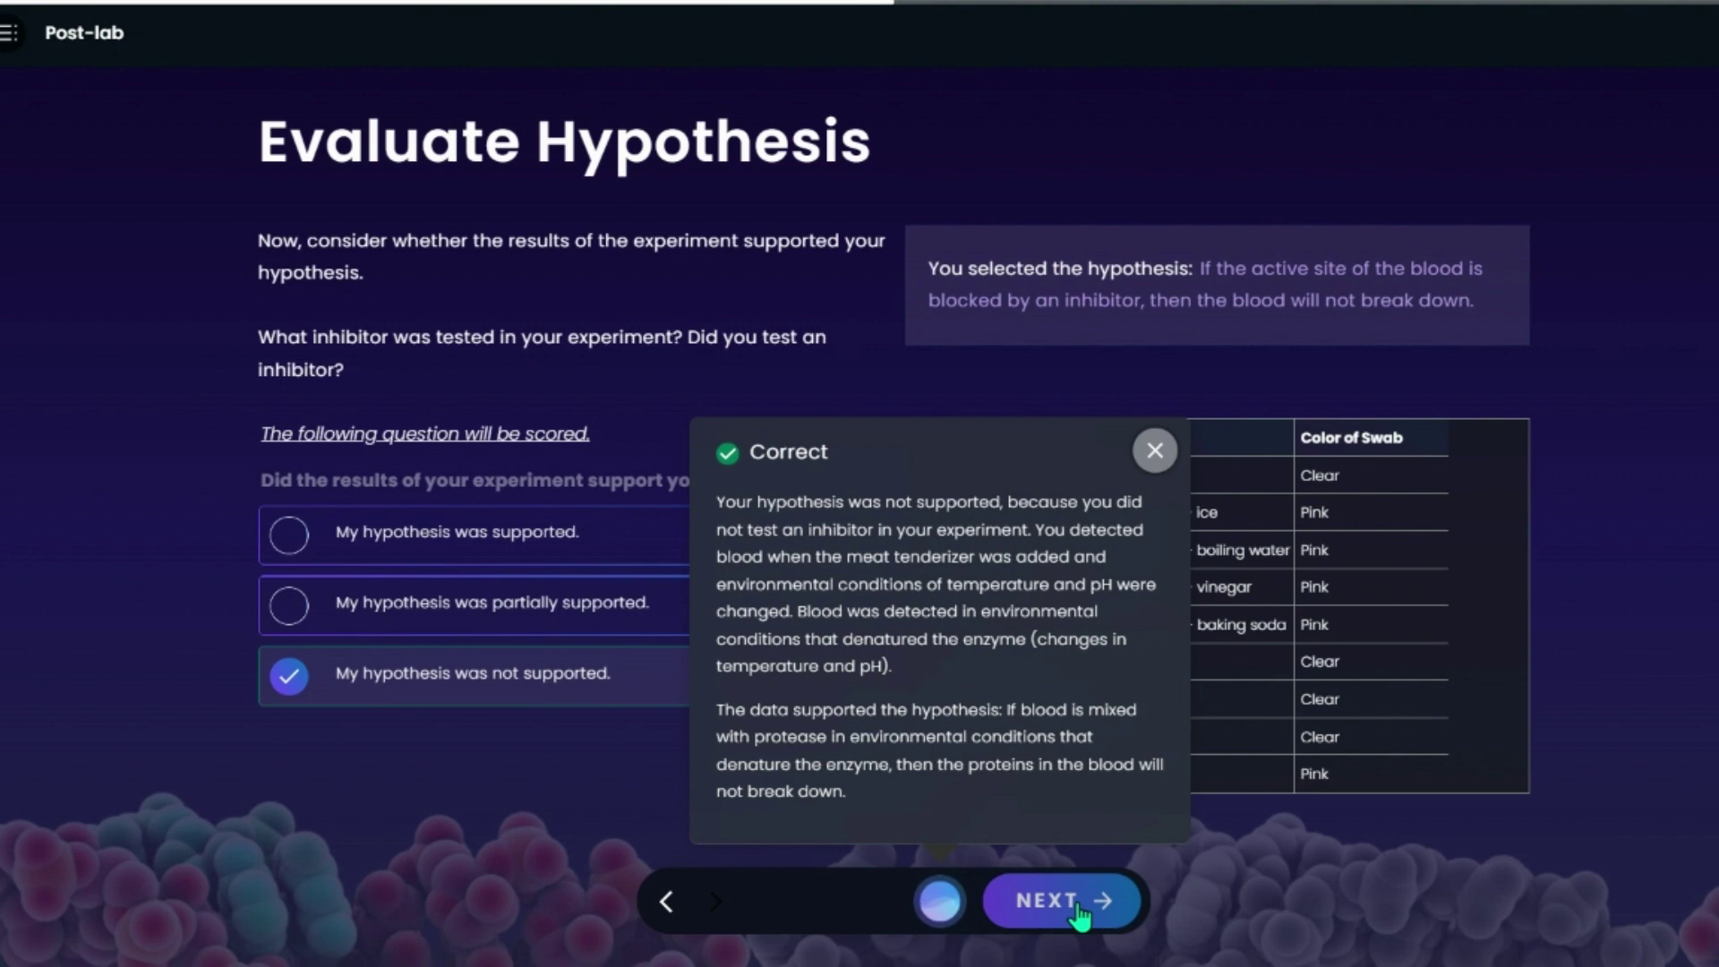
{"action": "left_click", "coordinate": [1081, 902]}
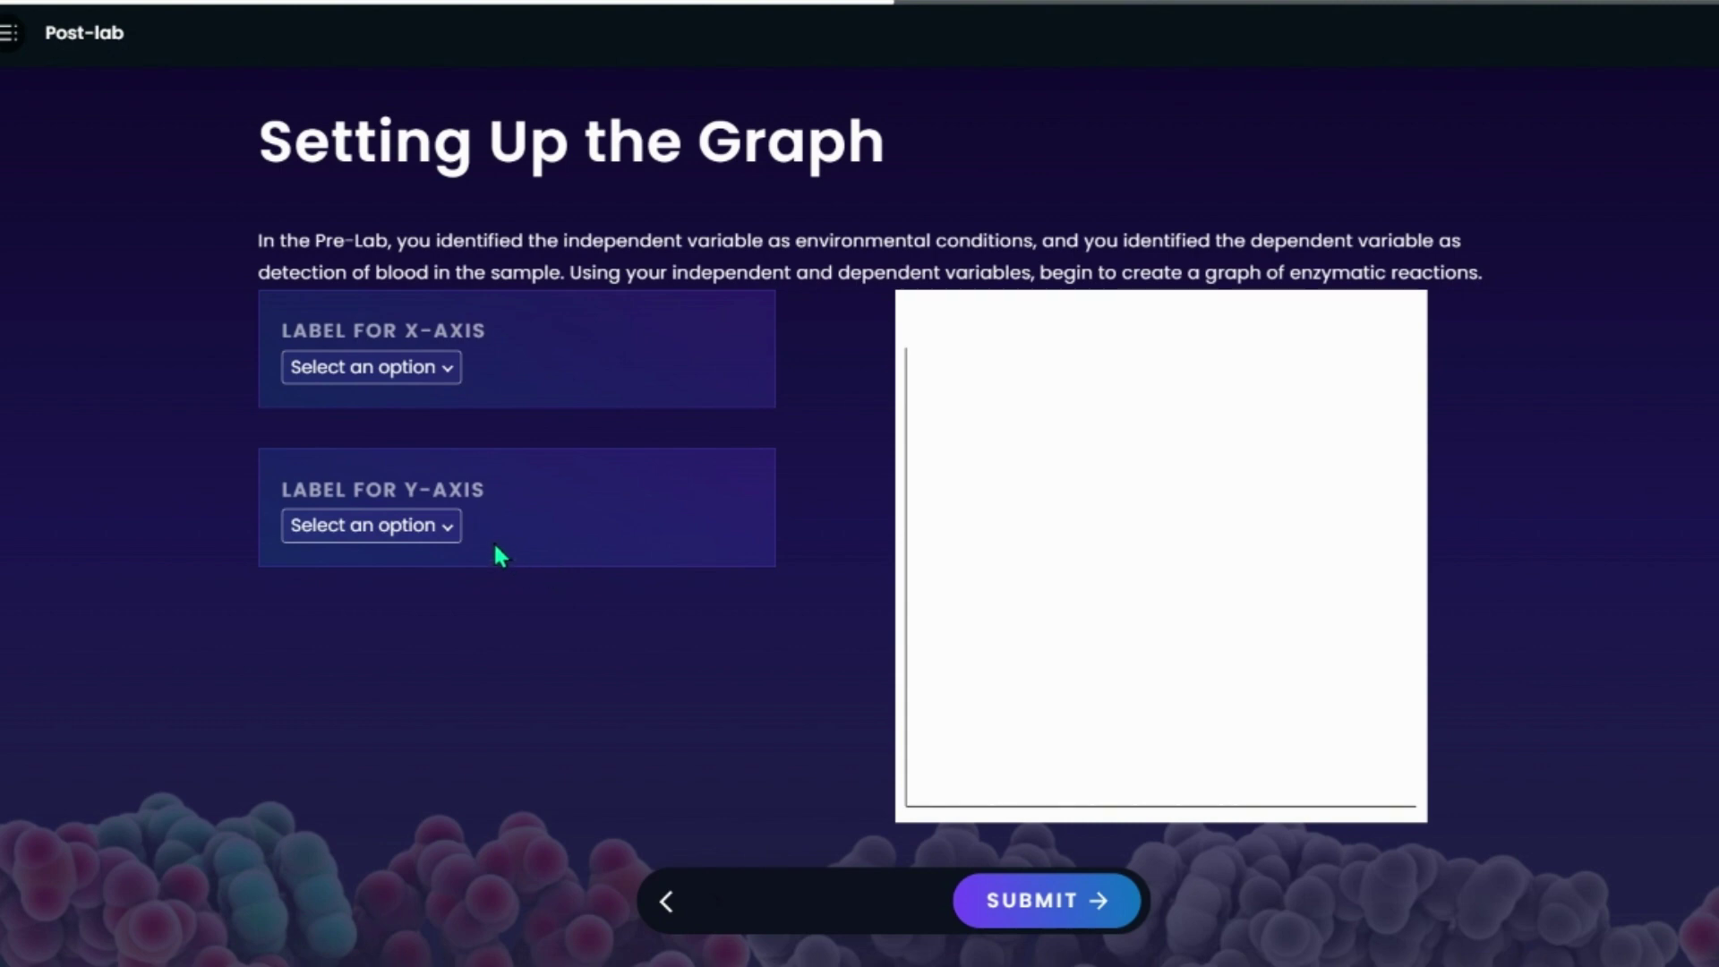
- Label the x-axis environmental conditions and the y-axis detection of blood, after two wrong y-axis picks
{"action": "left_click", "coordinate": [404, 372]}
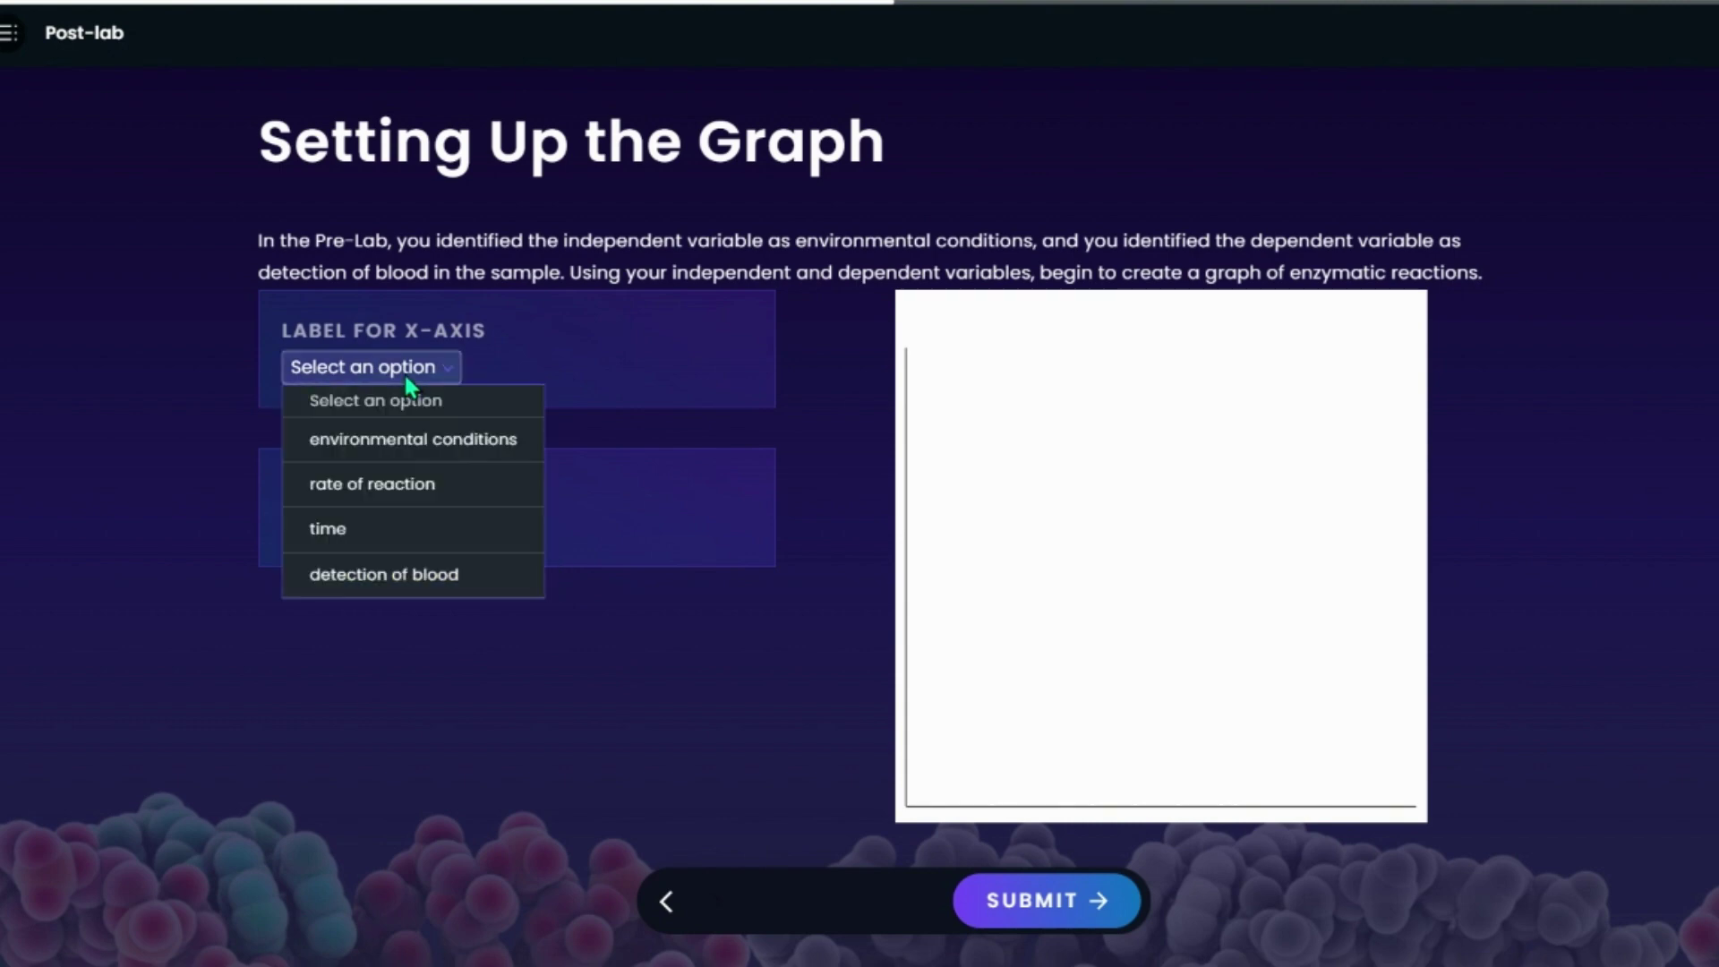
{"action": "left_click", "coordinate": [414, 439]}
{"action": "left_click", "coordinate": [371, 526]}
{"action": "left_click", "coordinate": [328, 687]}
{"action": "left_click", "coordinate": [1043, 898]}
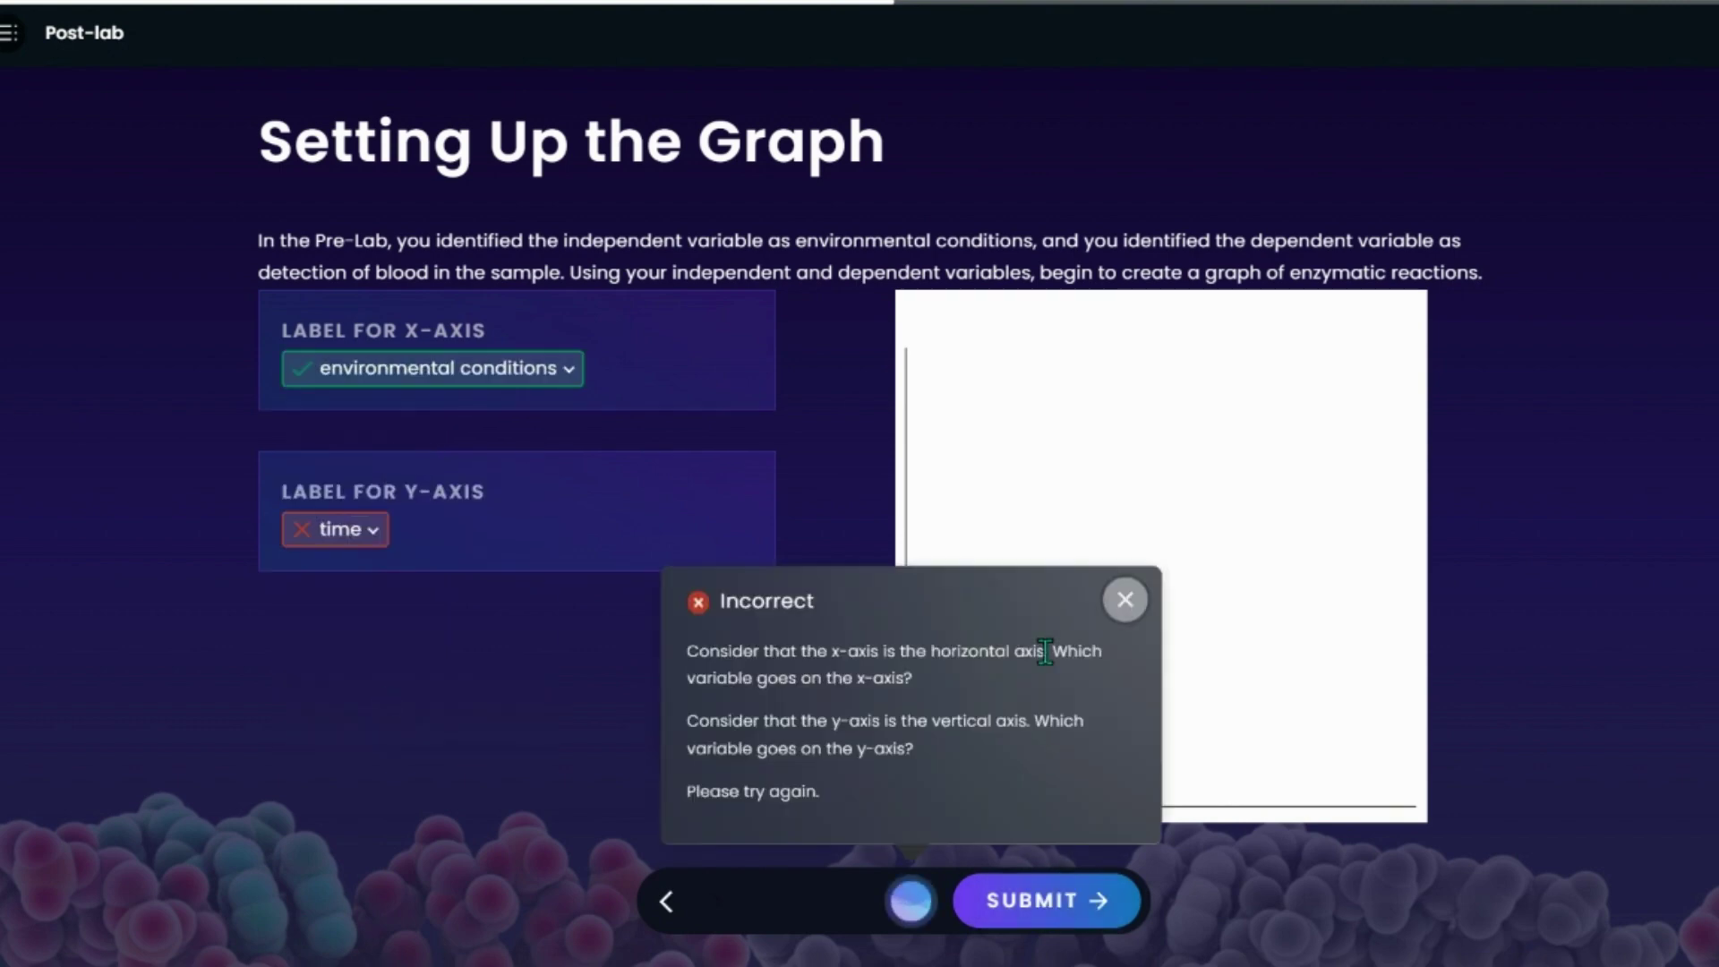
{"action": "left_click", "coordinate": [336, 529]}
{"action": "left_click", "coordinate": [353, 650]}
{"action": "left_click", "coordinate": [1036, 897]}
{"action": "left_click", "coordinate": [376, 528]}
{"action": "left_click", "coordinate": [376, 729]}
{"action": "left_click", "coordinate": [966, 895]}
{"action": "left_click", "coordinate": [1079, 895]}
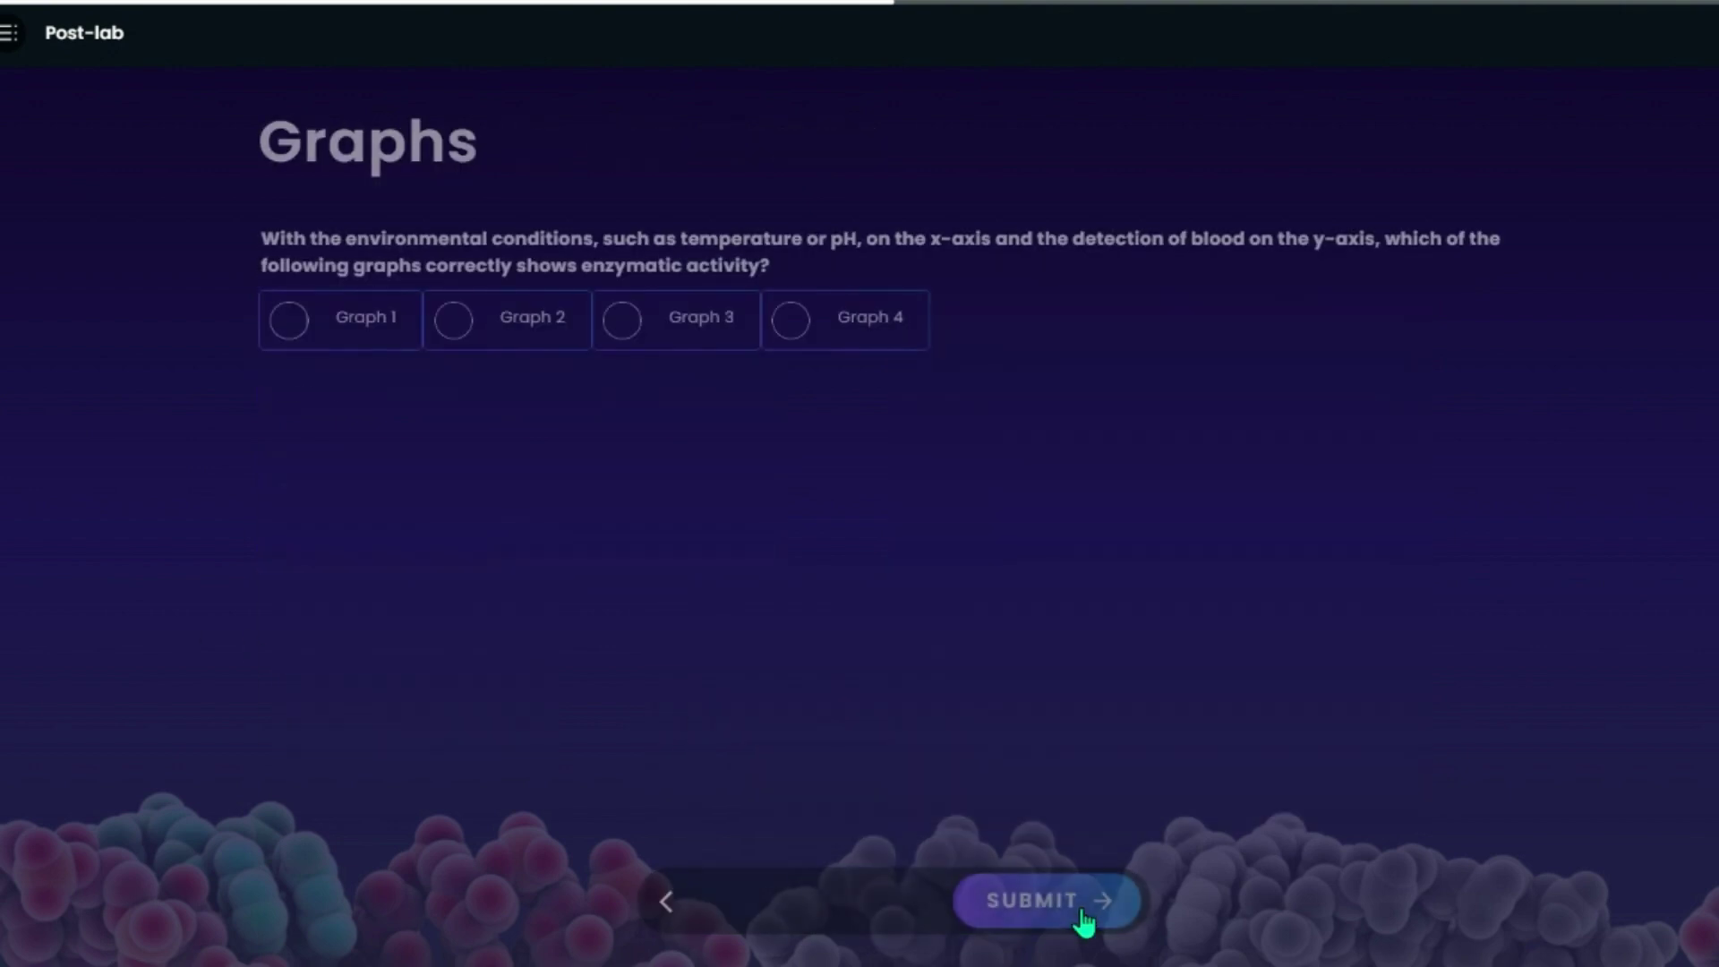
- Choose Graph 3 on the Graphs question, then submit a first answer to What Would You Expect?
{"action": "left_click", "coordinate": [621, 319]}
{"action": "left_click", "coordinate": [1043, 900]}
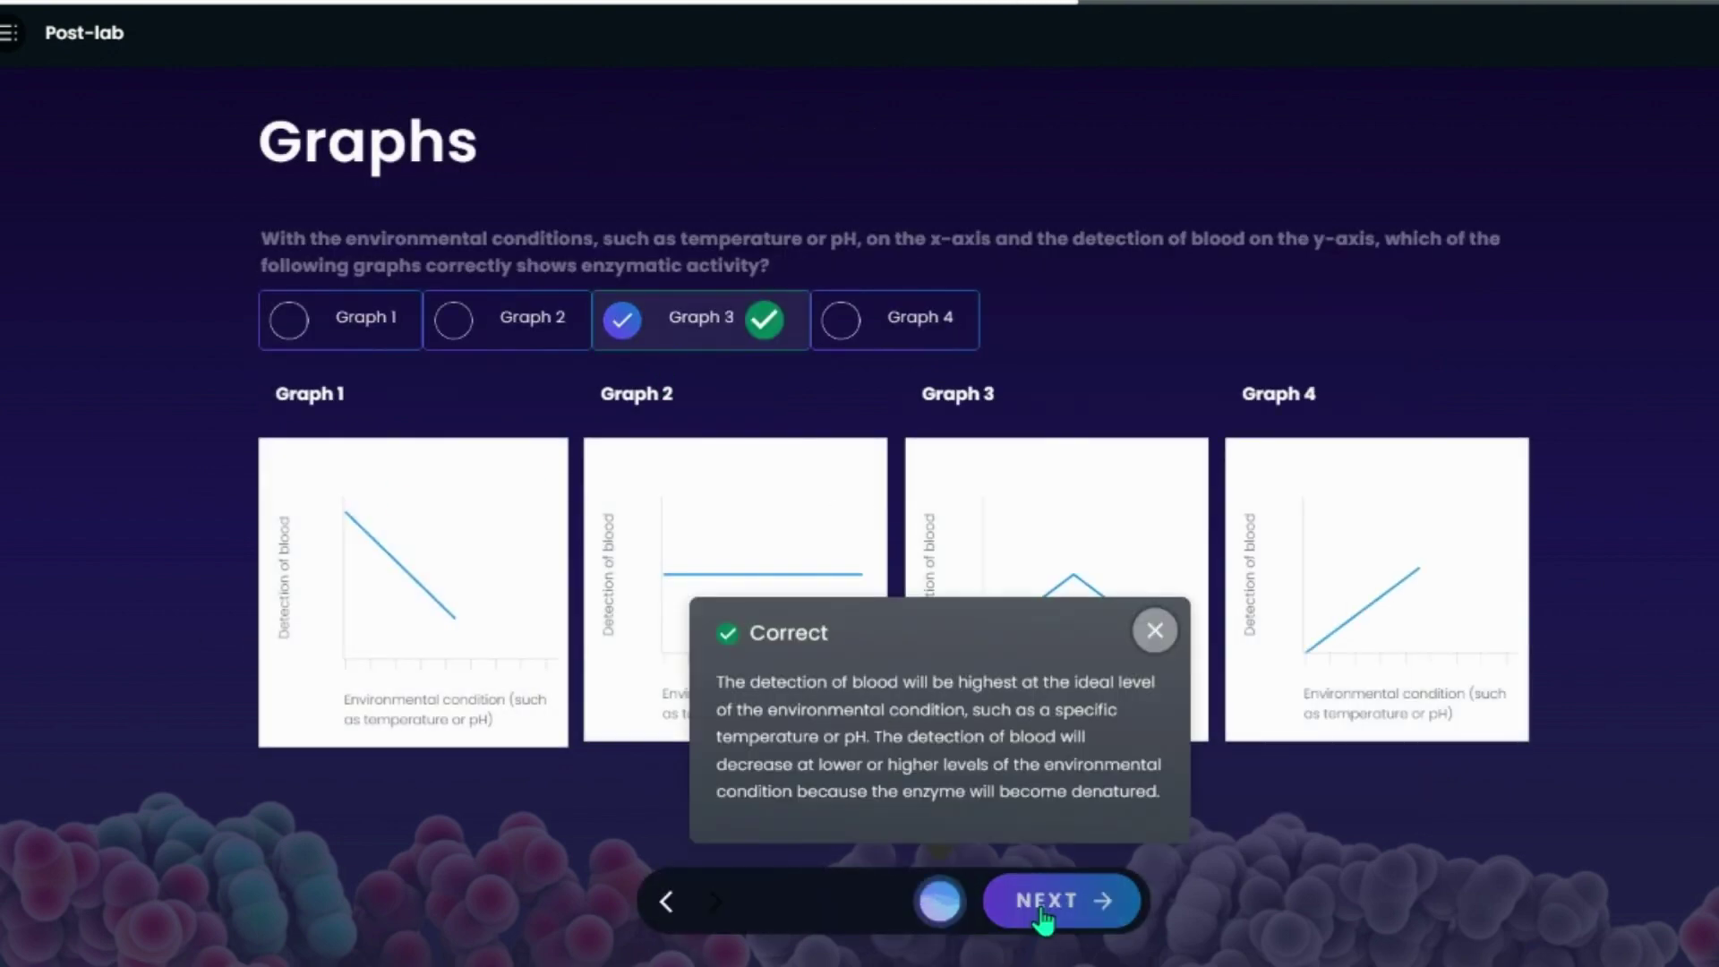
{"action": "left_click", "coordinate": [992, 902]}
{"action": "left_click", "coordinate": [288, 627]}
{"action": "left_click", "coordinate": [1083, 904]}
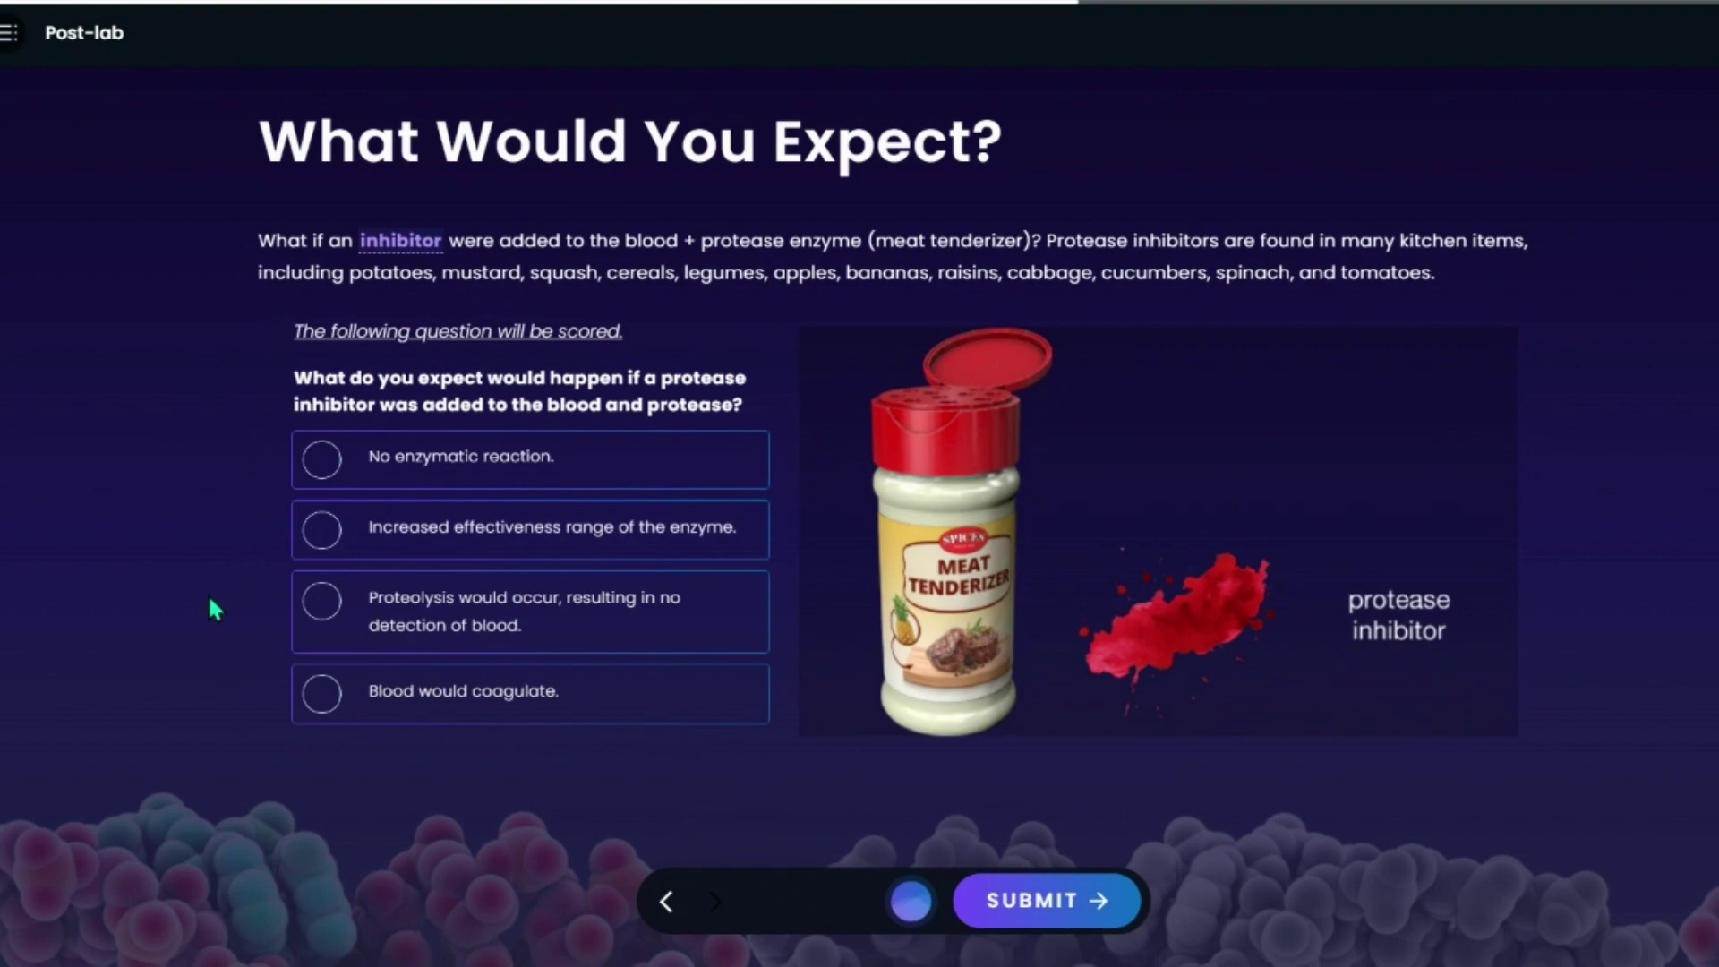
- Answer the protease-inhibitor prediction, switching from Blood would coagulate to Increased effectiveness range of the enzyme
{"action": "left_click", "coordinate": [331, 606]}
{"action": "left_click", "coordinate": [1066, 904]}
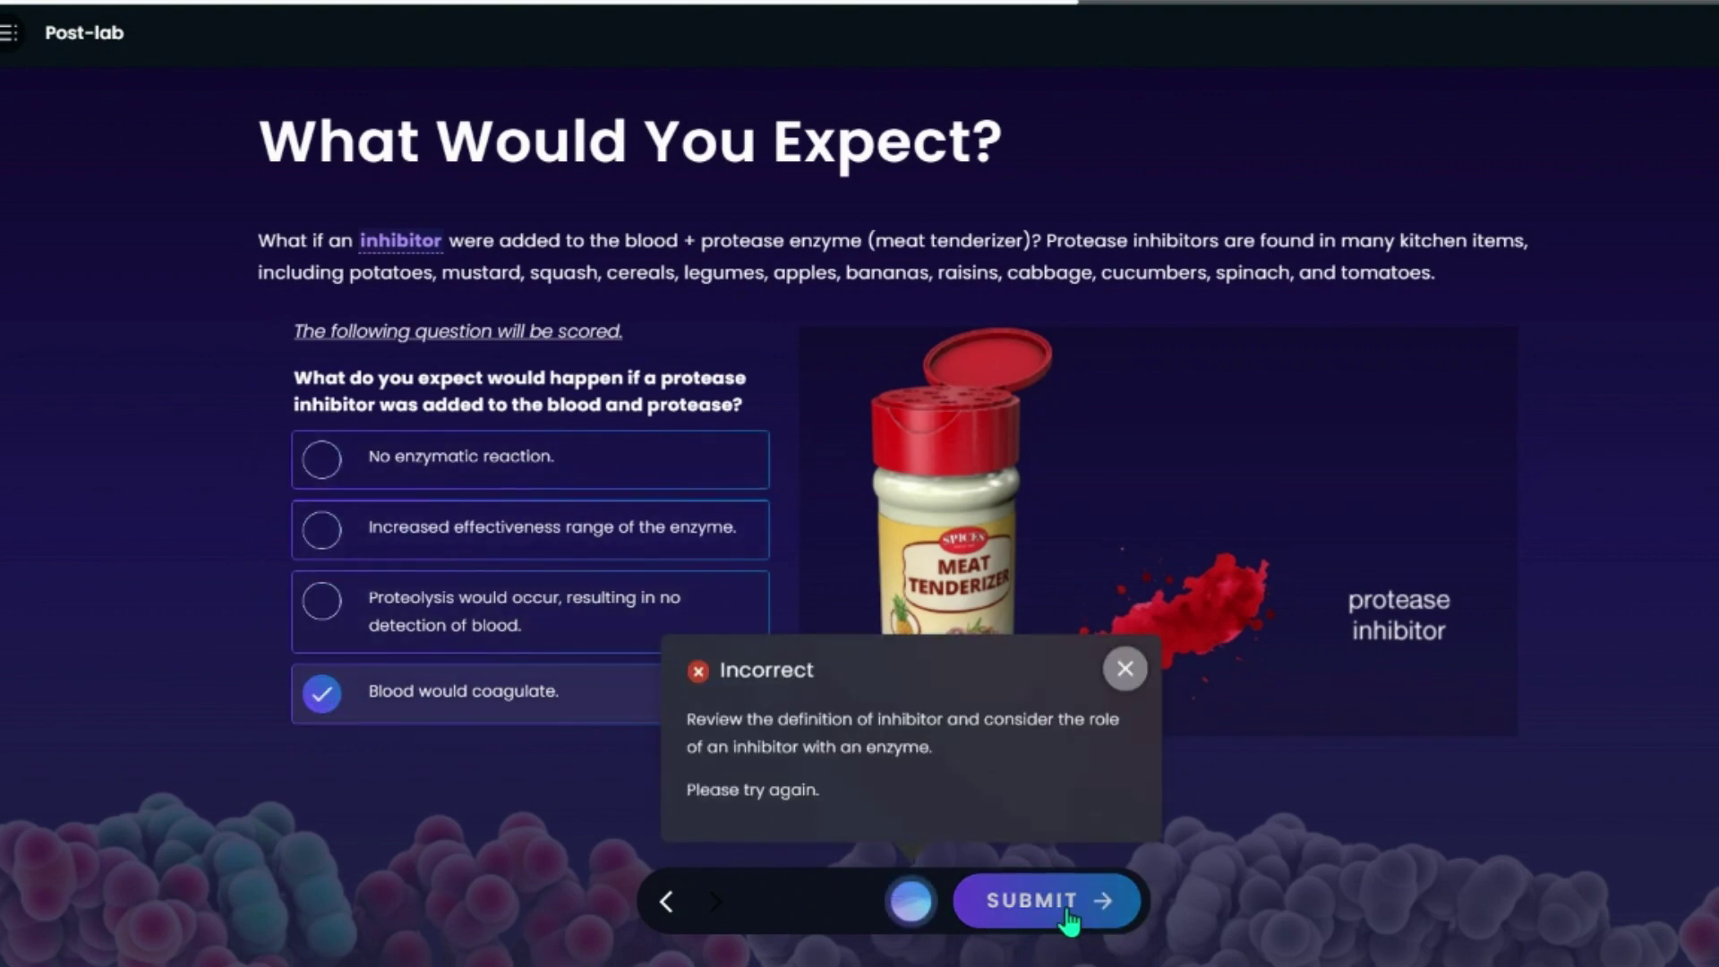
{"action": "left_click", "coordinate": [321, 530]}
{"action": "left_click", "coordinate": [1051, 904]}
{"action": "left_click", "coordinate": [1054, 908]}
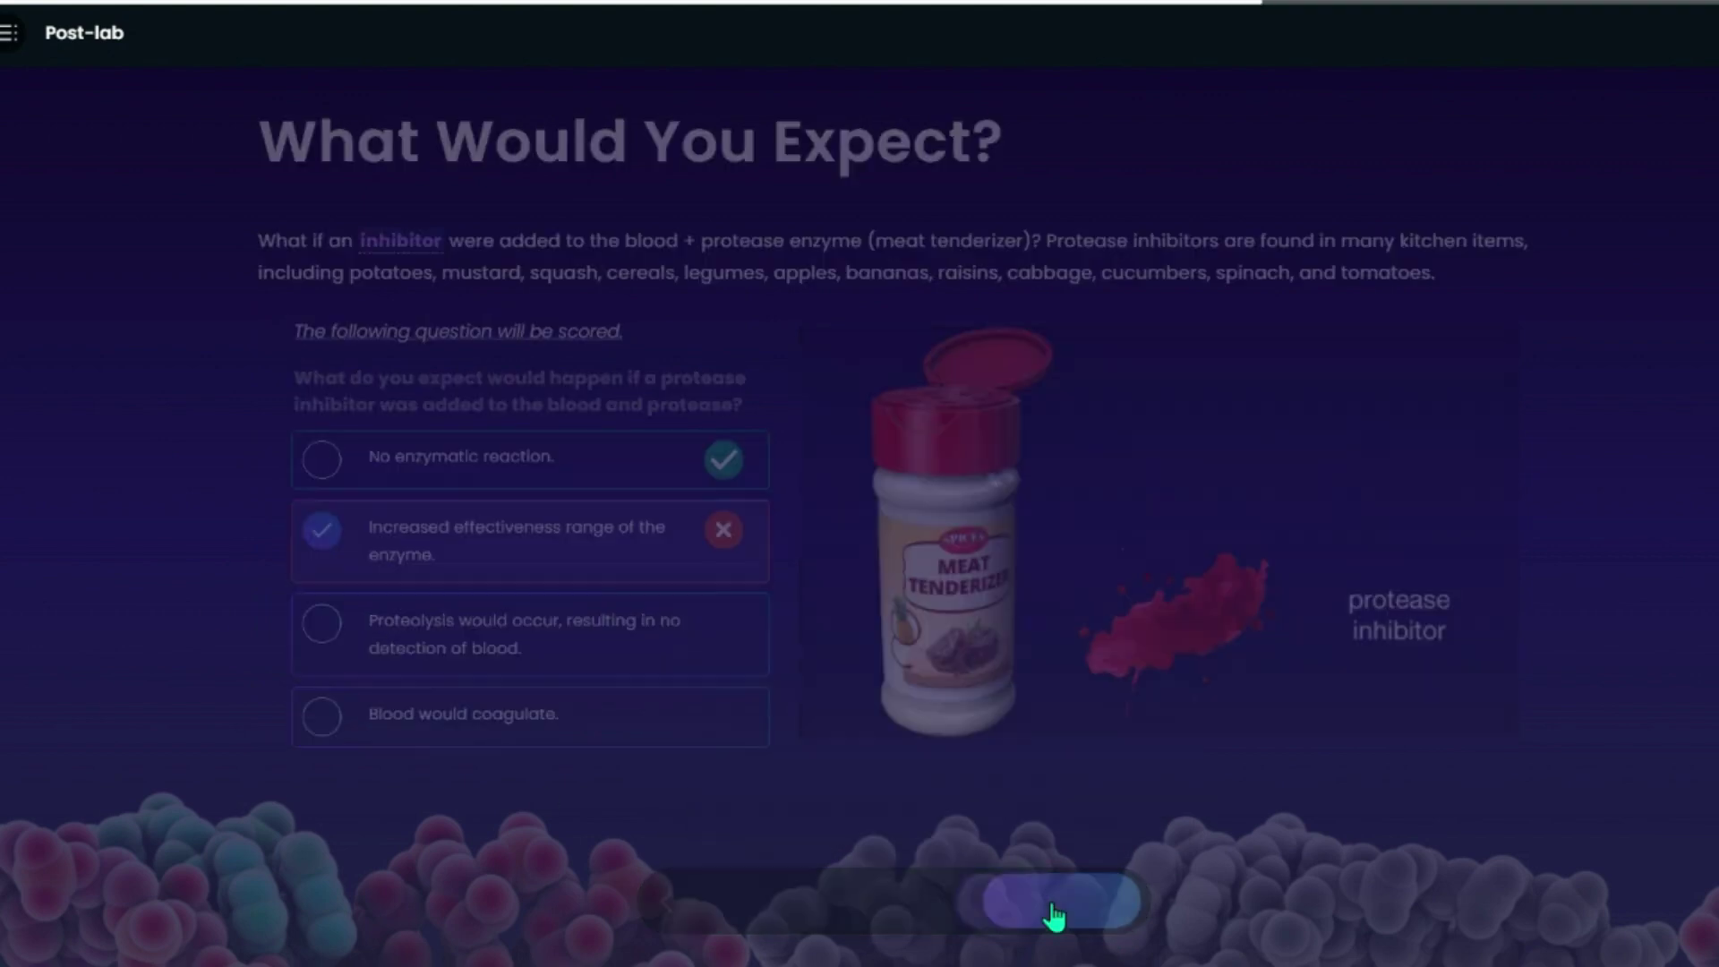
- Submit laundry-soap recommendations: neutral pH soap, protease and lipase enzyme, dropping the inhibitor
{"action": "scroll", "coordinate": [549, 460], "scroll_direction": "down", "scroll_amount": 4}
{"action": "left_click", "coordinate": [288, 392]}
{"action": "left_click", "coordinate": [1045, 899]}
{"action": "left_click", "coordinate": [288, 604]}
{"action": "left_click", "coordinate": [289, 534]}
{"action": "left_click", "coordinate": [1025, 908]}
{"action": "left_click", "coordinate": [288, 463]}
{"action": "left_click", "coordinate": [289, 605]}
{"action": "left_click", "coordinate": [1052, 905]}
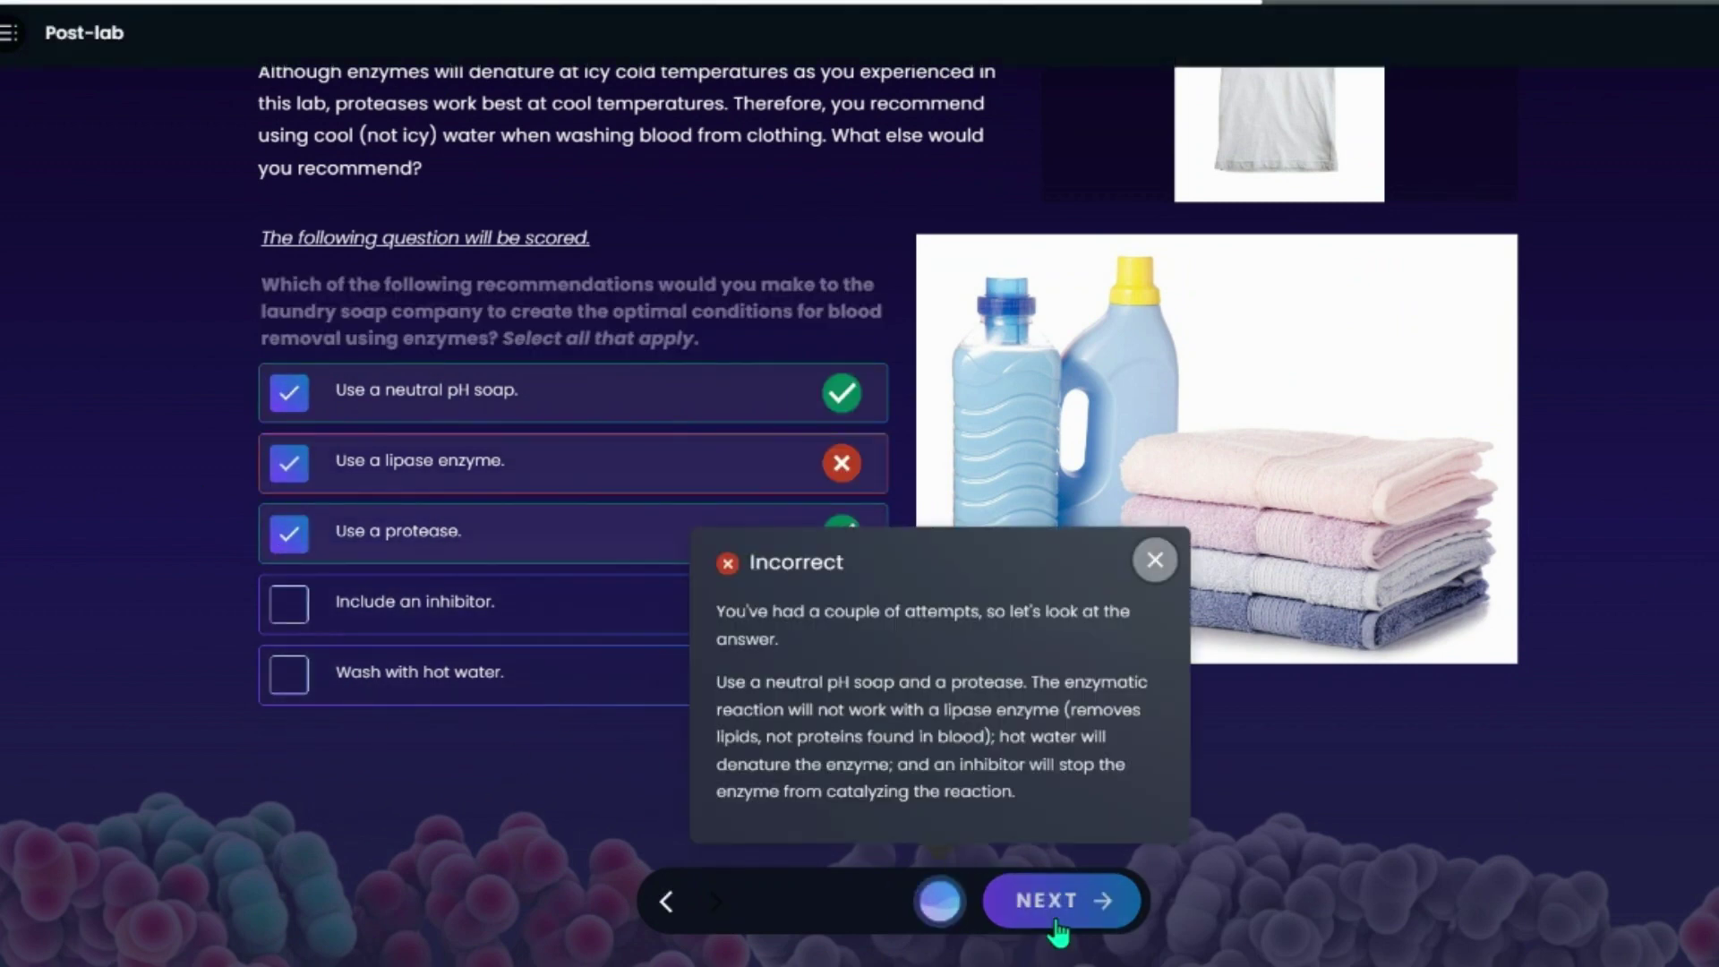
{"action": "left_click", "coordinate": [1058, 931]}
- Answer Next Steps with sucrase, higher protease concentration and a protease inhibitor
{"action": "scroll", "coordinate": [549, 483], "scroll_direction": "down", "scroll_amount": 2}
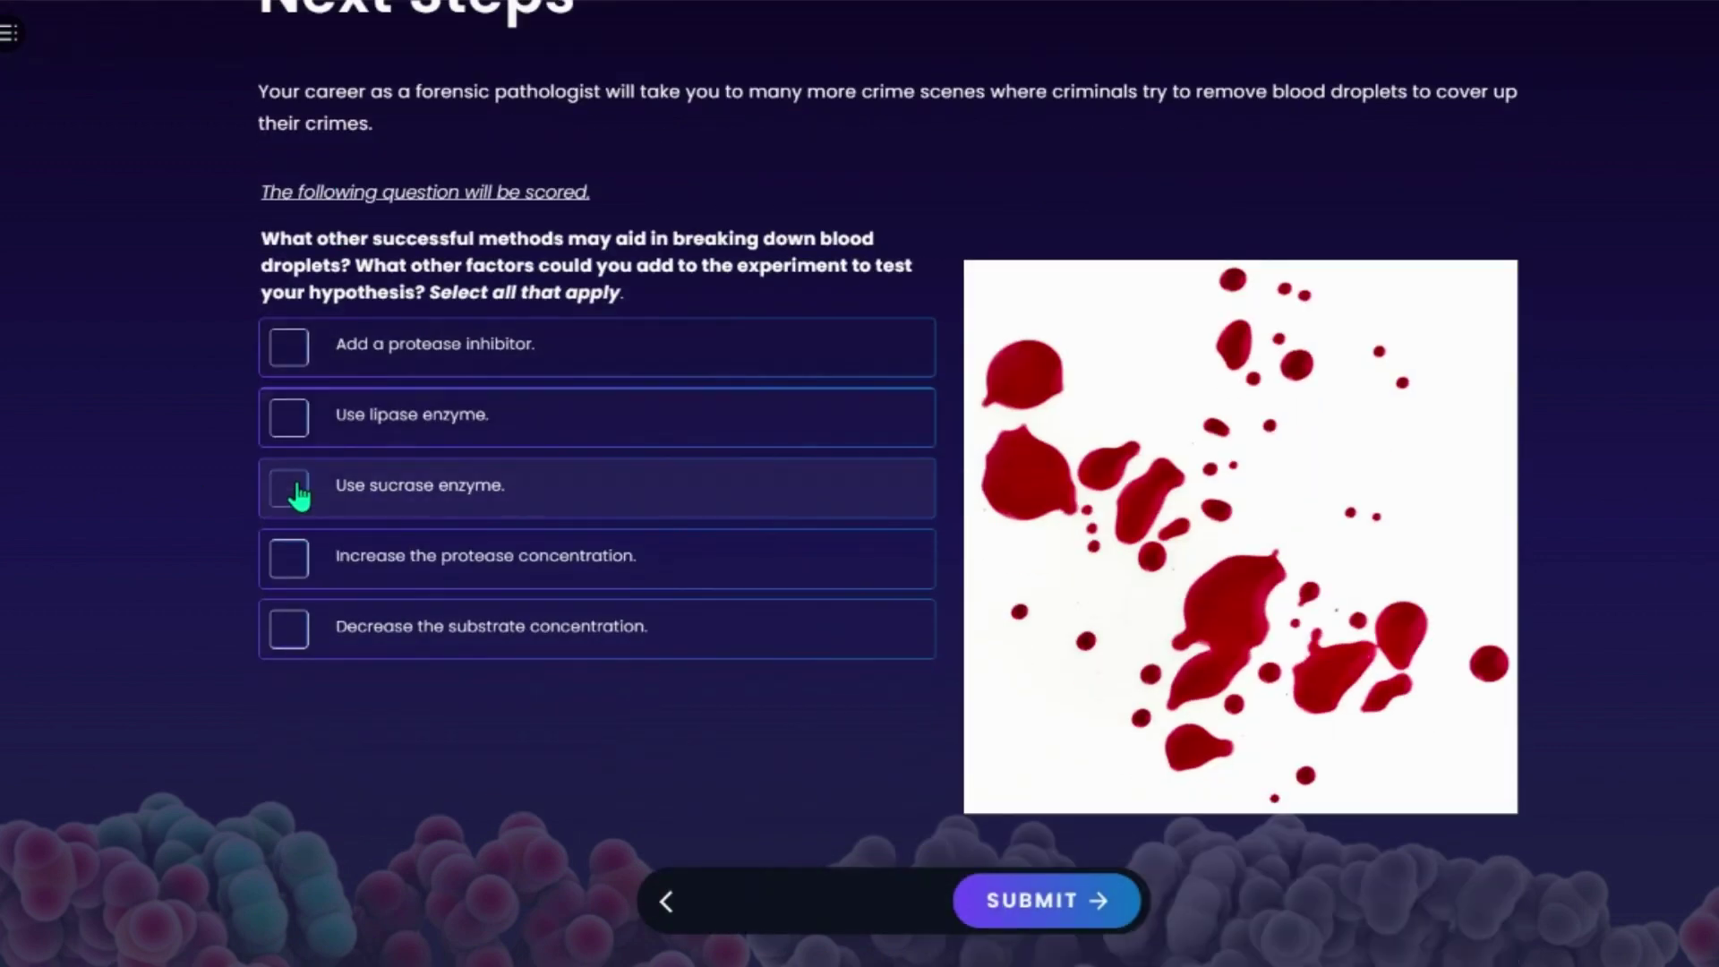
{"action": "left_click", "coordinate": [288, 488]}
{"action": "left_click", "coordinate": [1012, 900]}
{"action": "left_click", "coordinate": [289, 559]}
{"action": "left_click", "coordinate": [288, 347]}
{"action": "left_click", "coordinate": [1020, 900]}
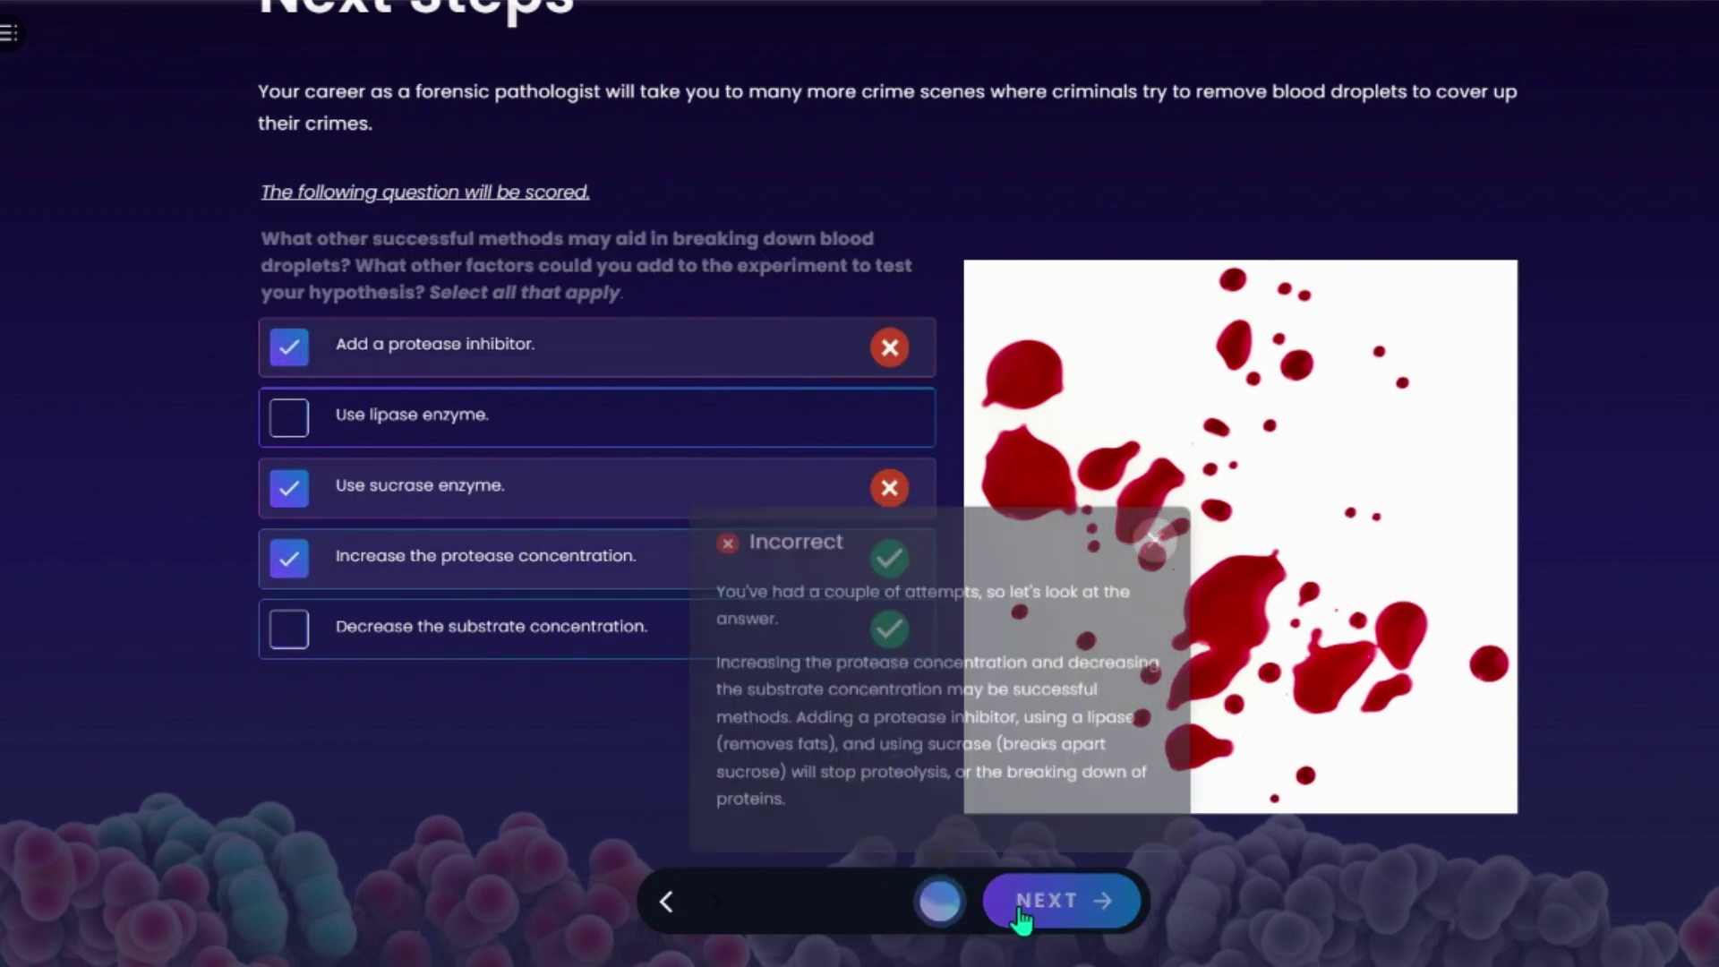
{"action": "left_click", "coordinate": [1021, 904]}
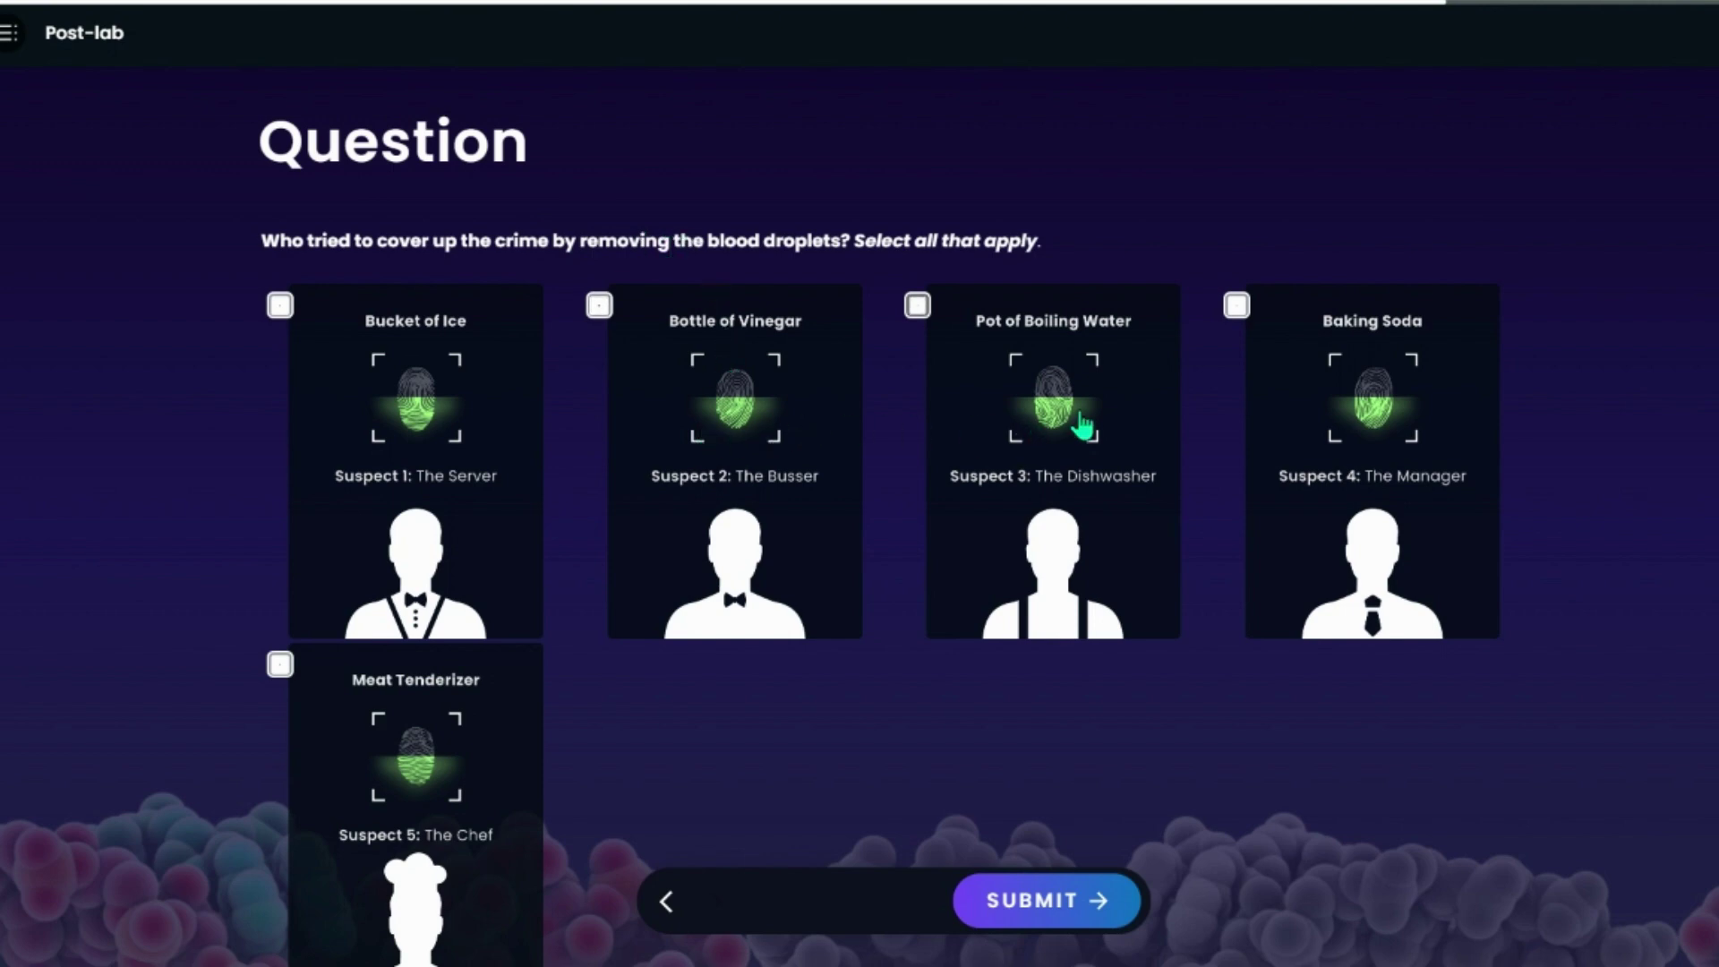
- Select The Chef (Meat Tenderizer, Suspect 5) as the culprit, submit, and continue to Breaking News
{"action": "scroll", "coordinate": [1078, 428], "scroll_direction": "down", "scroll_amount": 2}
{"action": "left_click", "coordinate": [446, 629]}
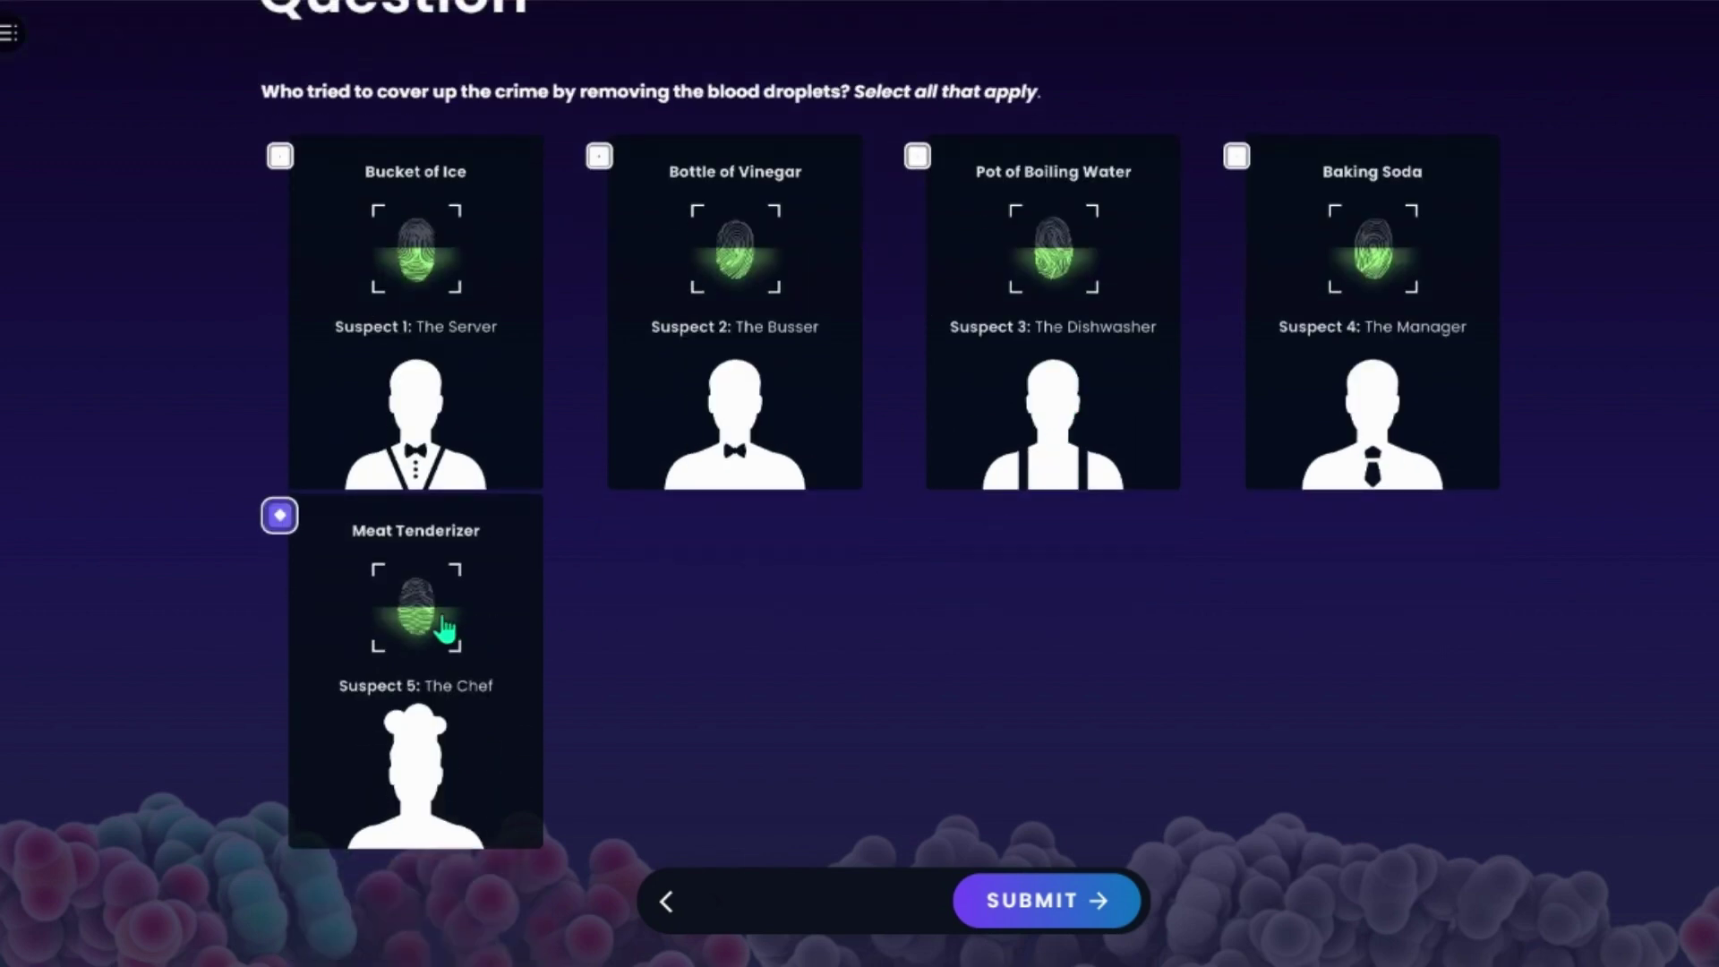
{"action": "left_click", "coordinate": [1031, 900]}
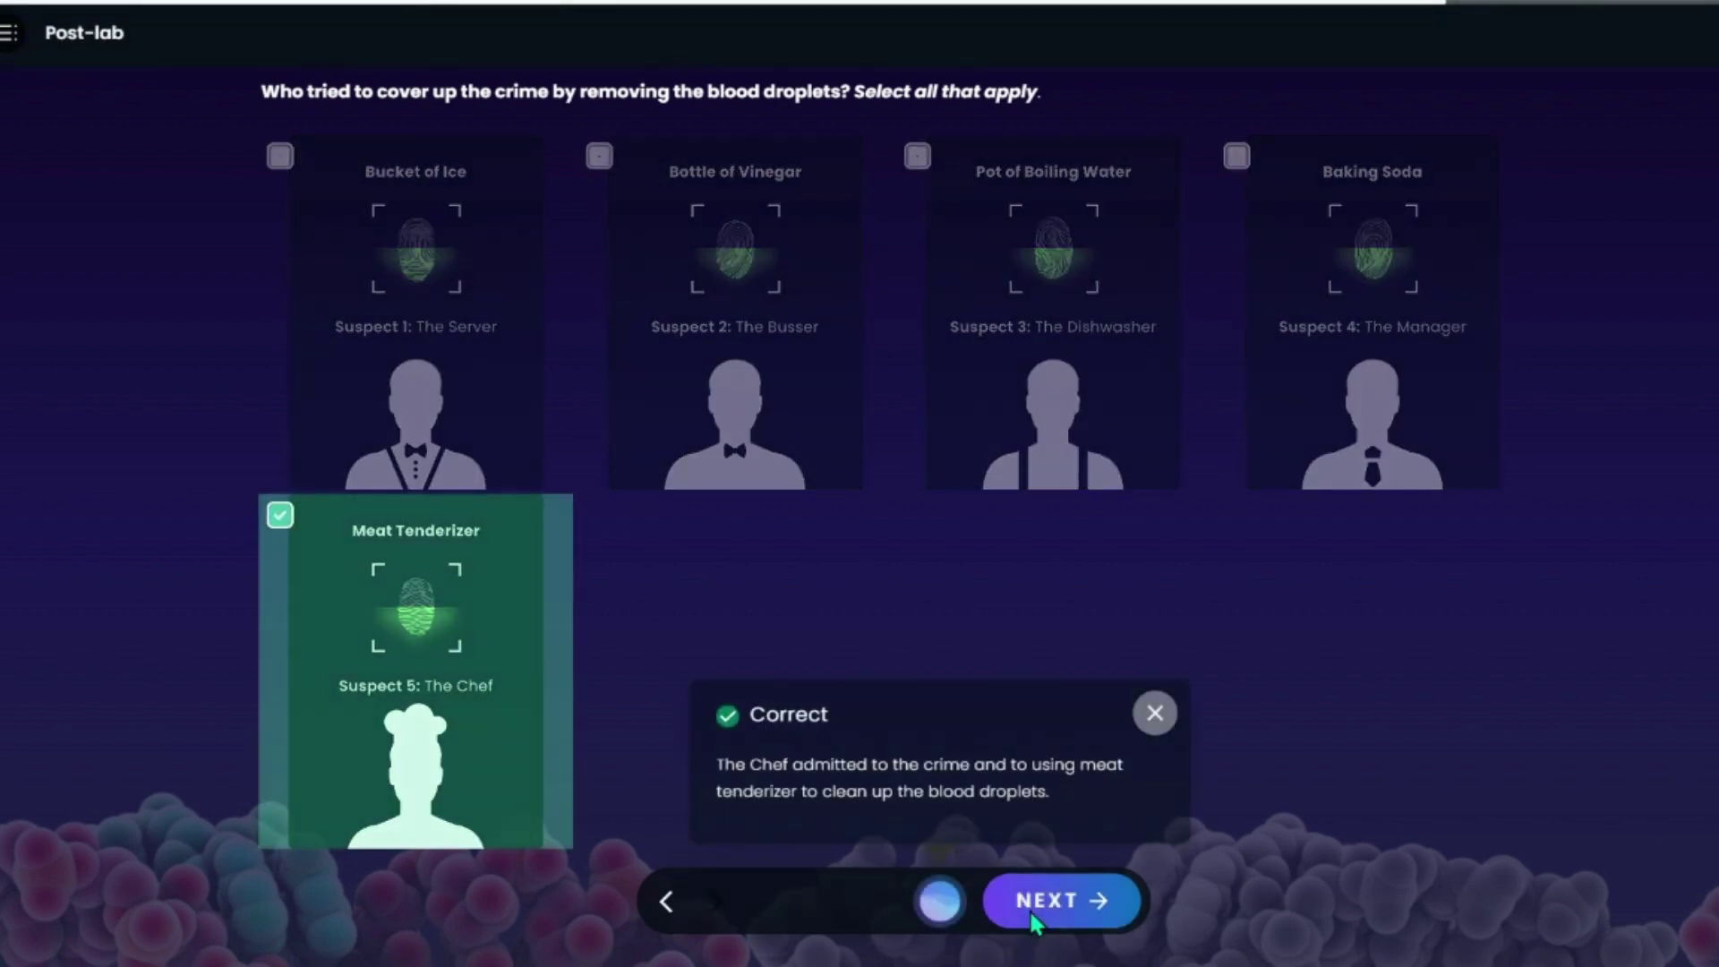
{"action": "left_click", "coordinate": [1031, 901]}
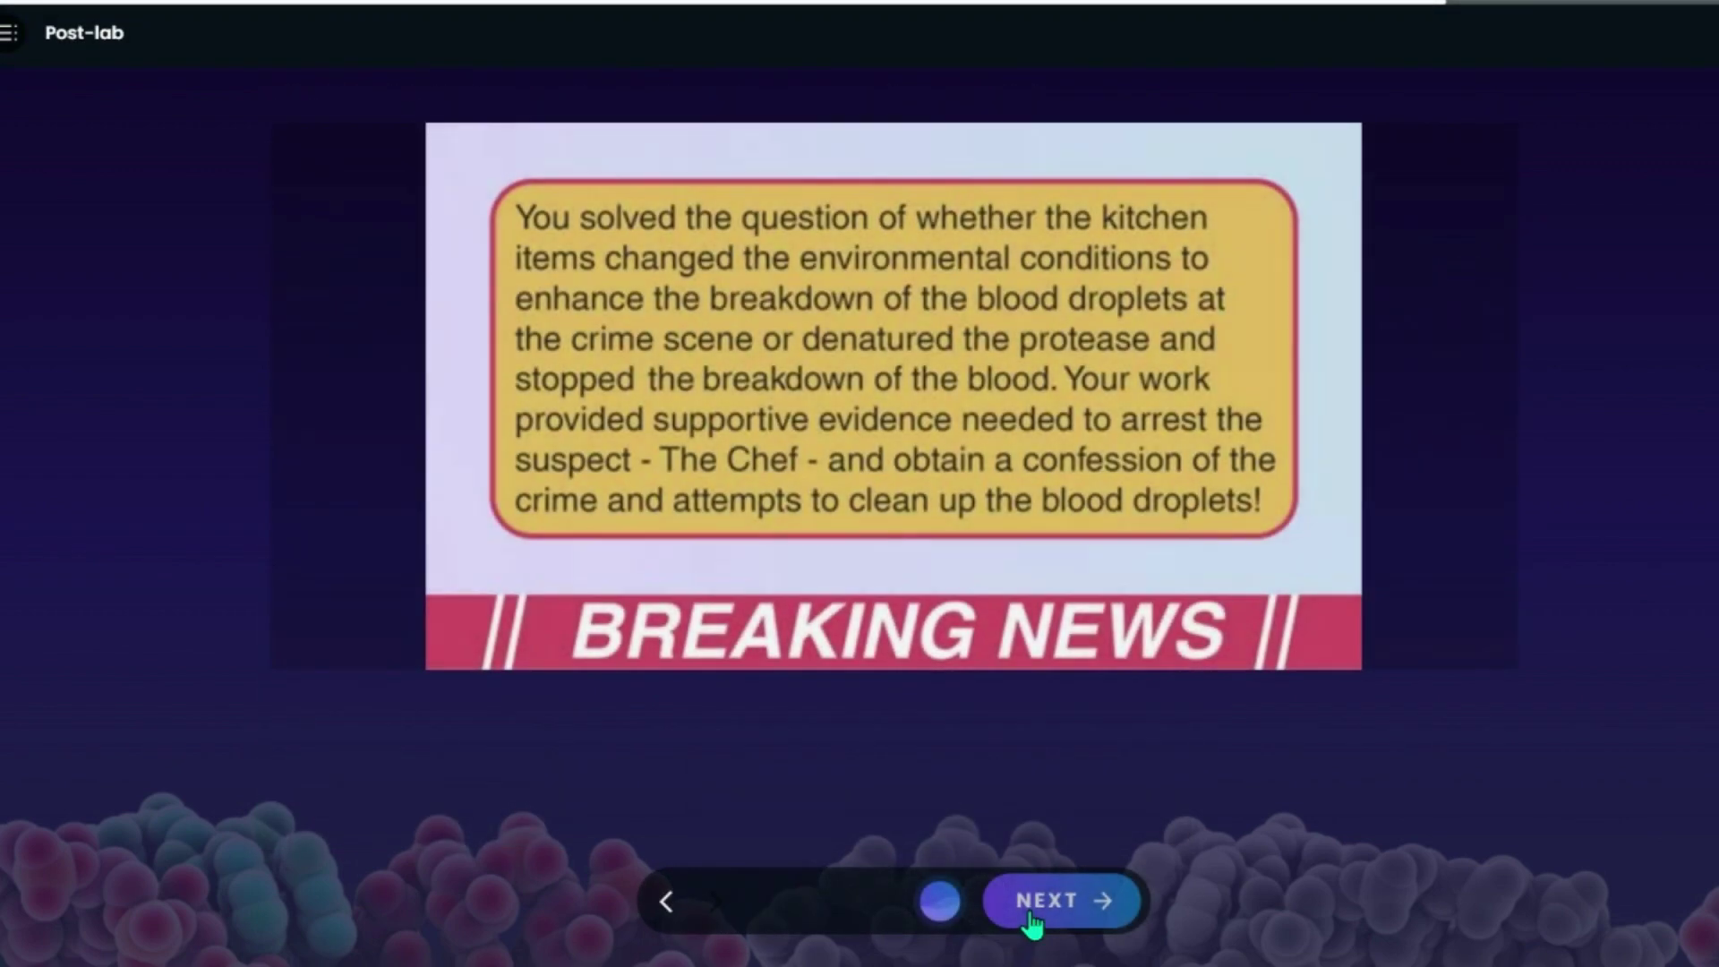